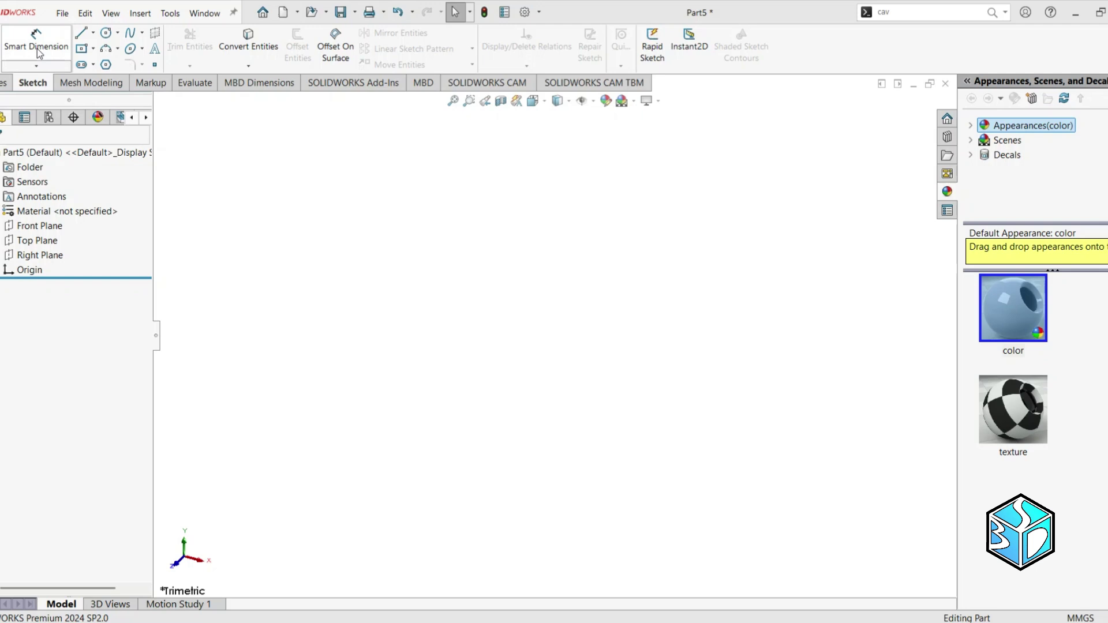
# - Start a sketch on the Front Plane and draw a horizontal centerline through the origin
pyautogui.click(33, 226)
pyautogui.click(7, 36)
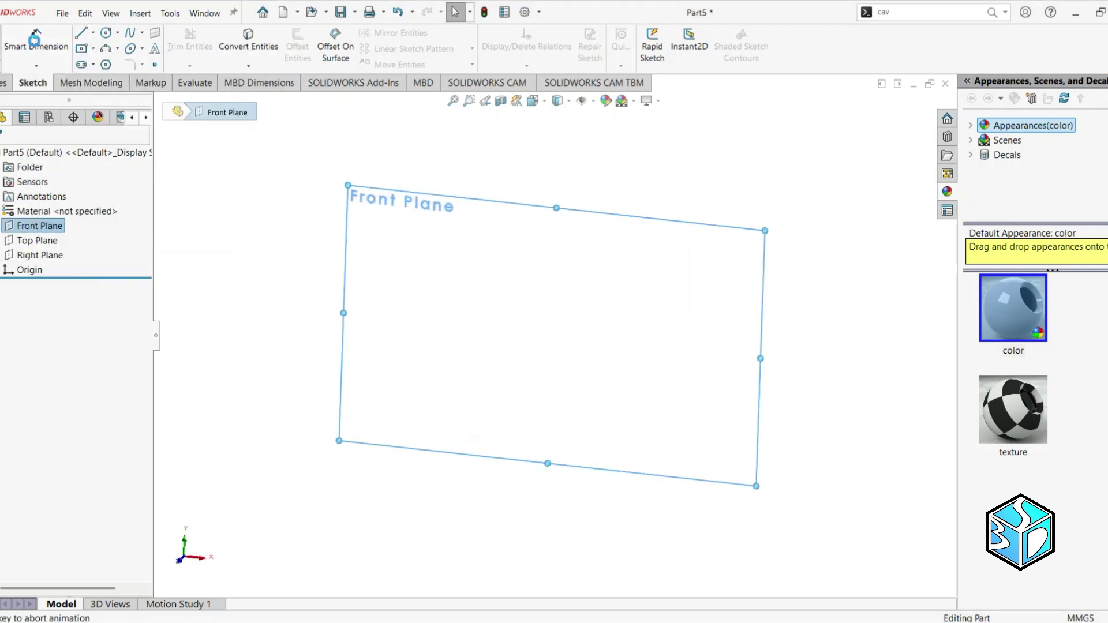
pyautogui.click(92, 33)
pyautogui.click(114, 59)
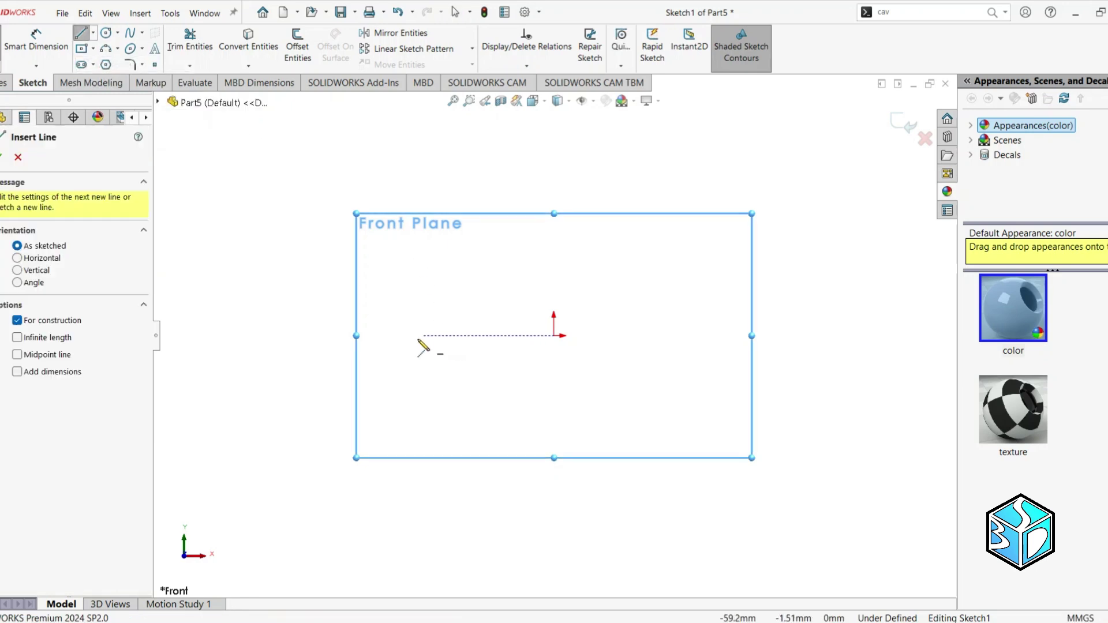
pyautogui.moveTo(392, 336)
pyautogui.mouseDown()
pyautogui.moveTo(795, 341)
pyautogui.moveTo(782, 336)
pyautogui.mouseUp()
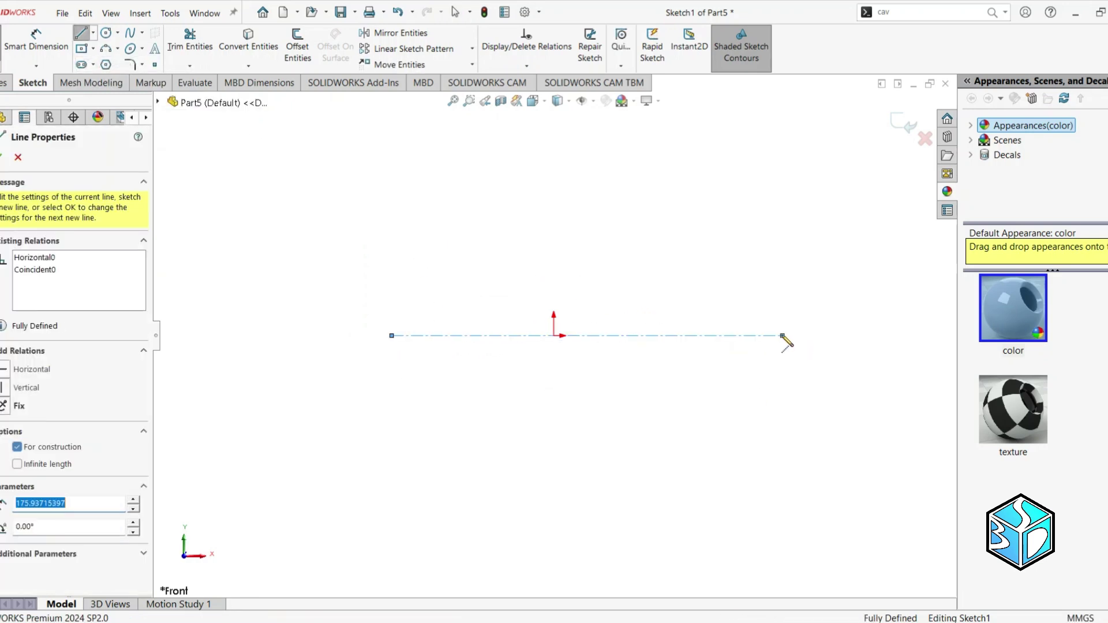
# - Dimension the centerline's length, correcting it from 200 to 300 mm
pyautogui.moveTo(783, 335); pyautogui.dragTo(796, 314, button='right')
pyautogui.click(721, 335)
pyautogui.click(695, 413)
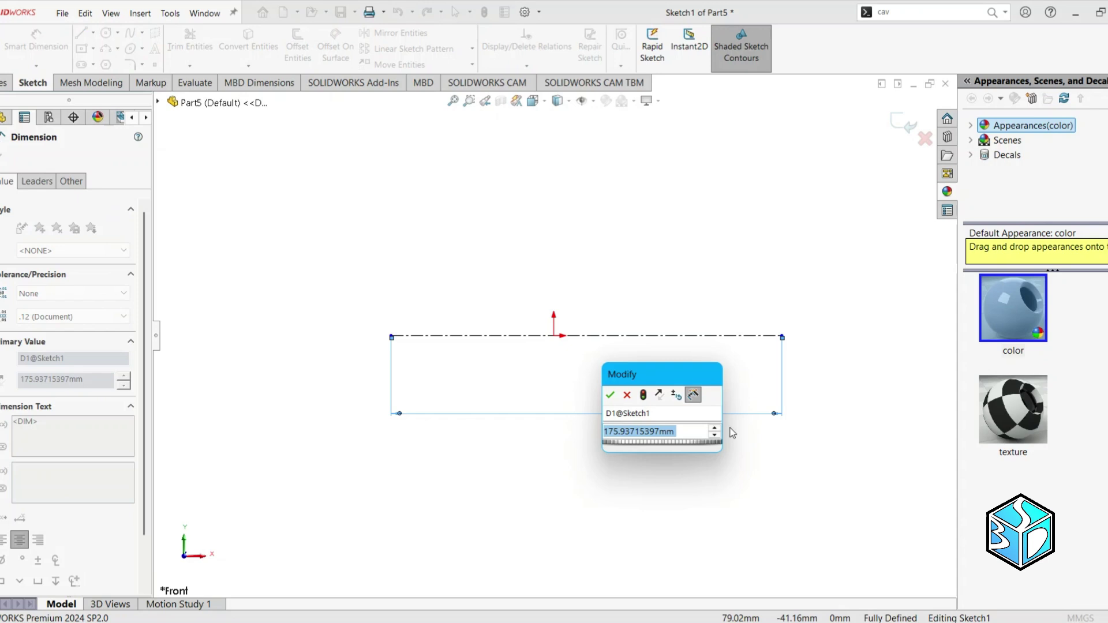
pyautogui.write('200')
pyautogui.press('Return')
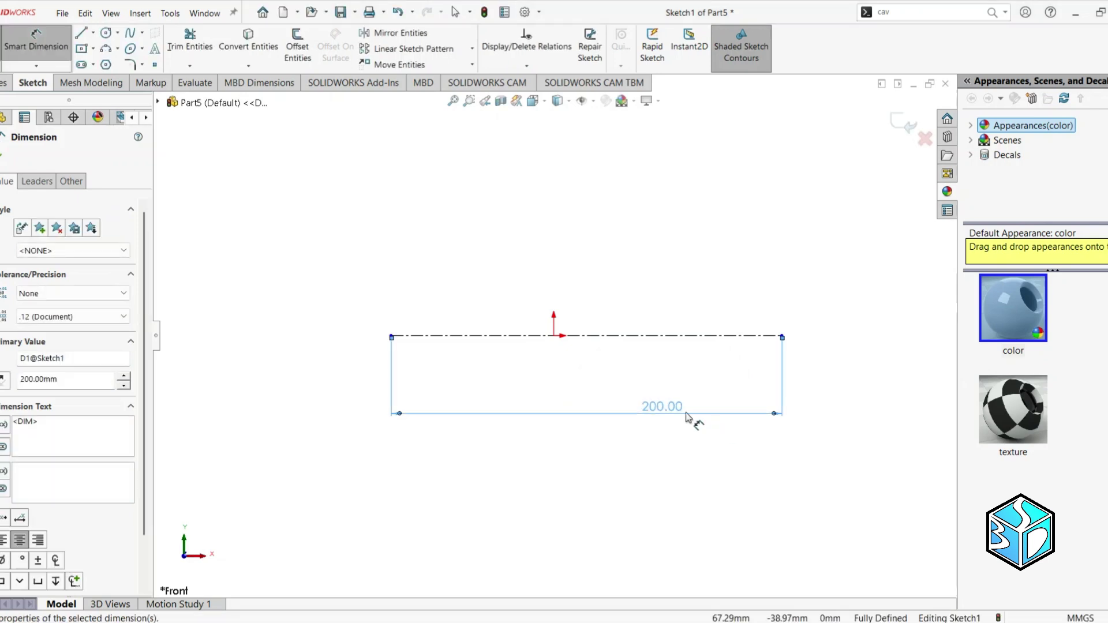
pyautogui.doubleClick(662, 407)
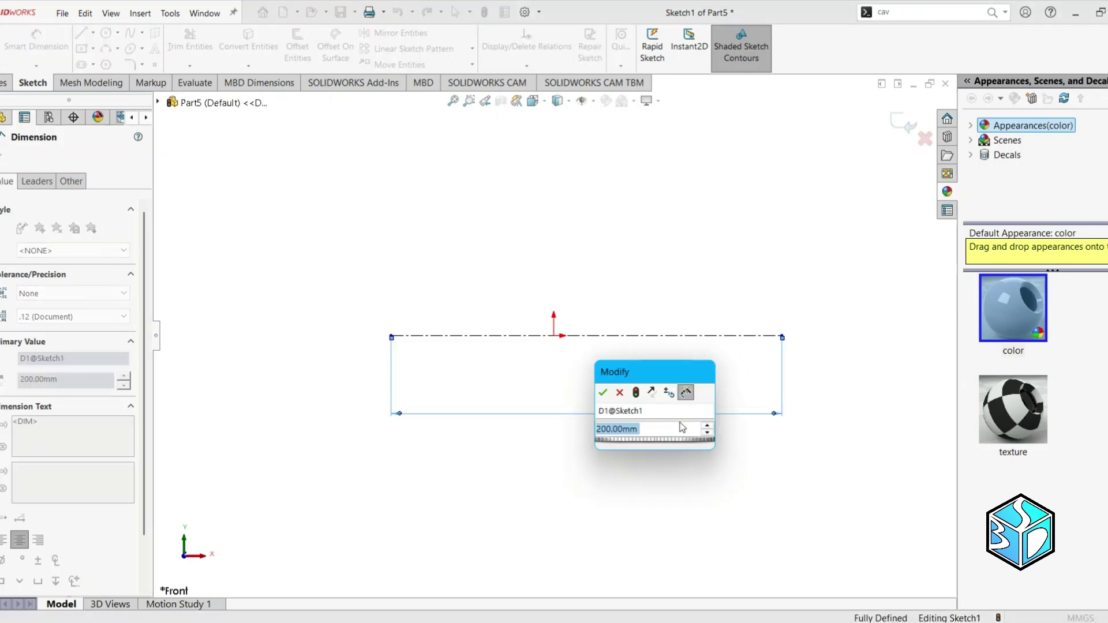
pyautogui.write('300')
pyautogui.press('Return')
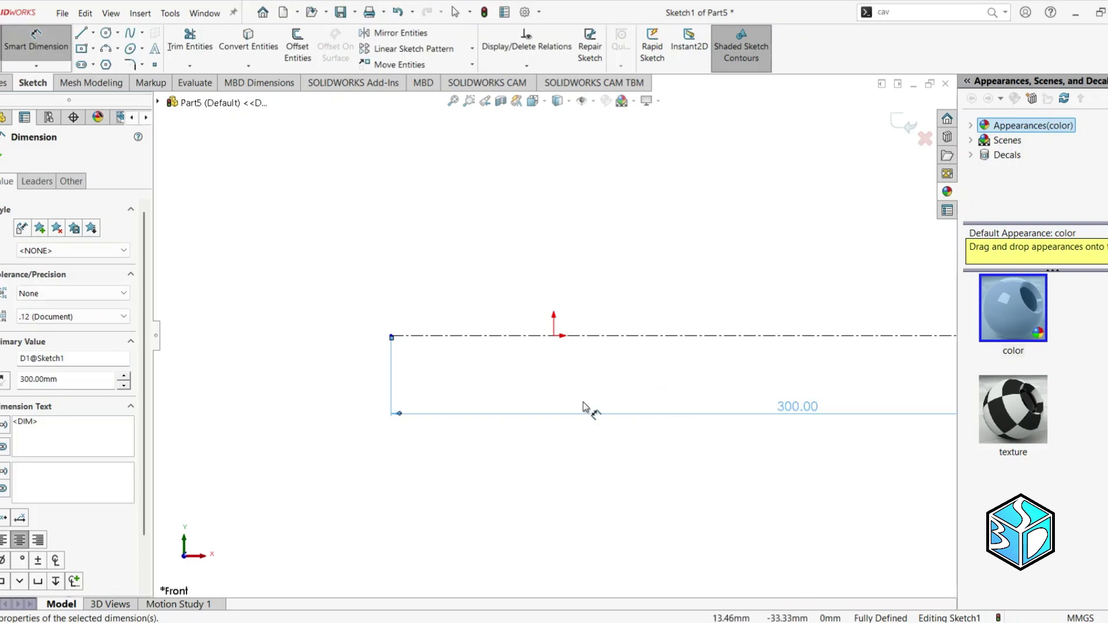
pyautogui.press('f')
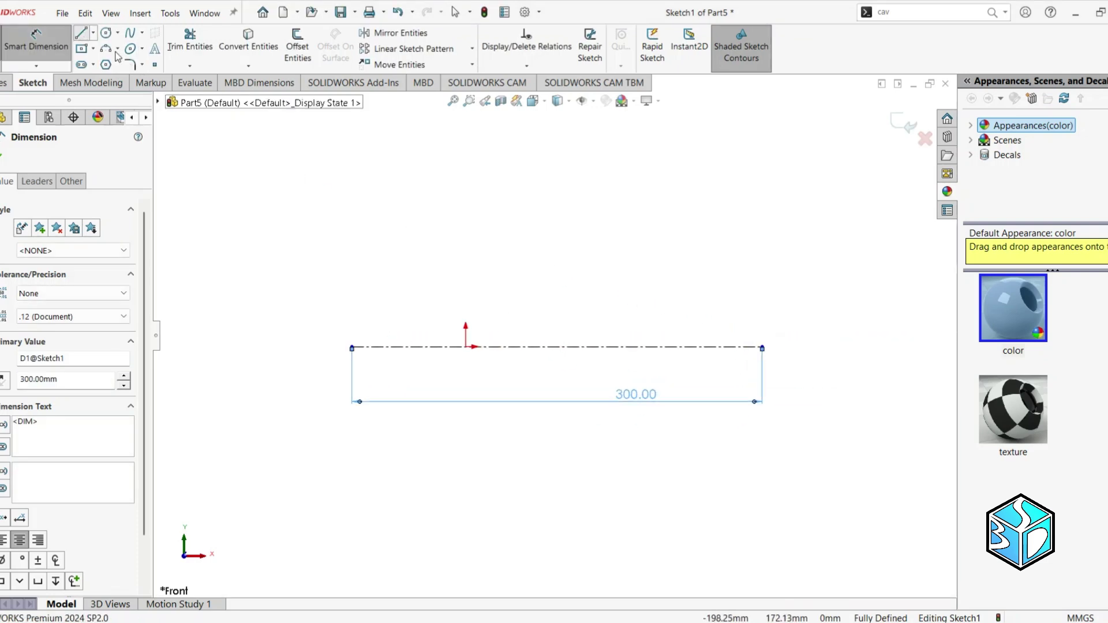
# - Draw a closed three-step line profile above the centerline
pyautogui.click(81, 33)
pyautogui.click(761, 346)
pyautogui.click(761, 298)
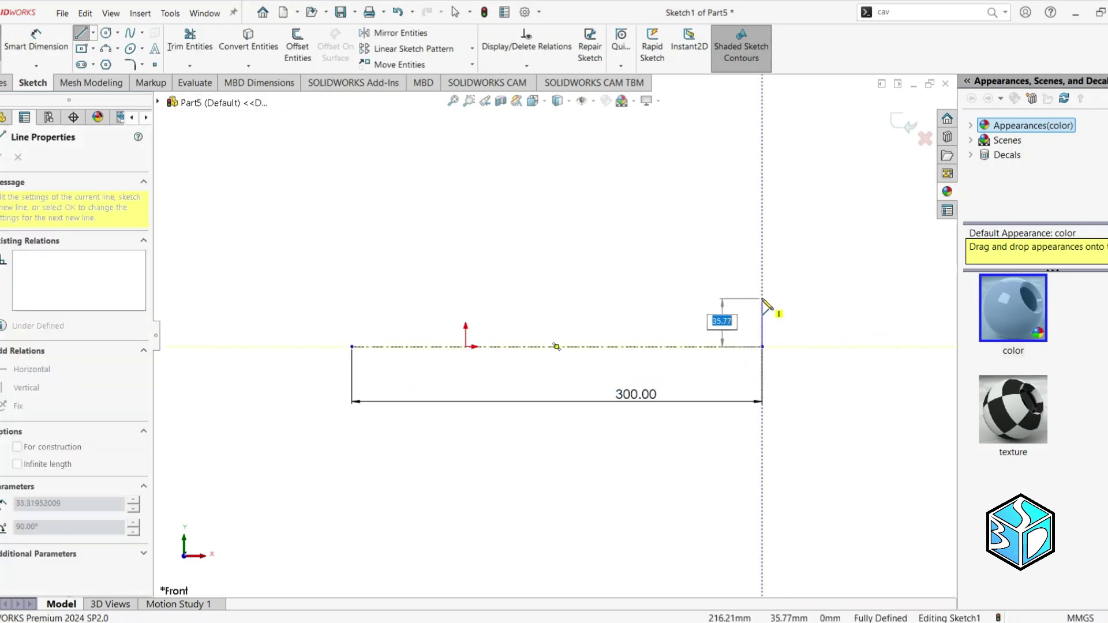
pyautogui.click(623, 298)
pyautogui.click(623, 243)
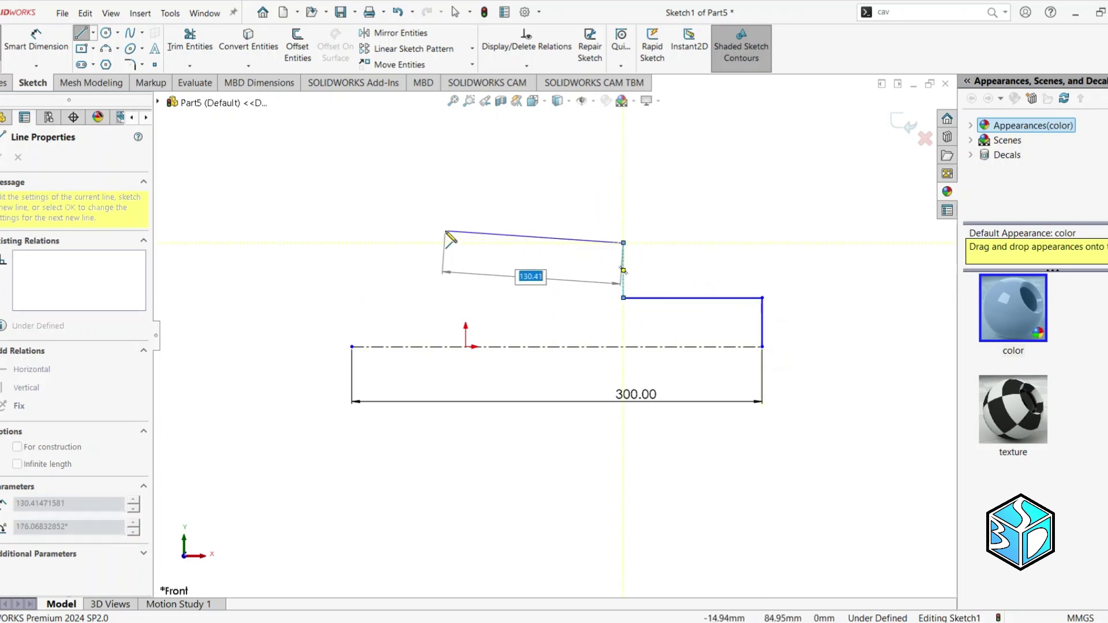
pyautogui.click(444, 242)
pyautogui.click(444, 211)
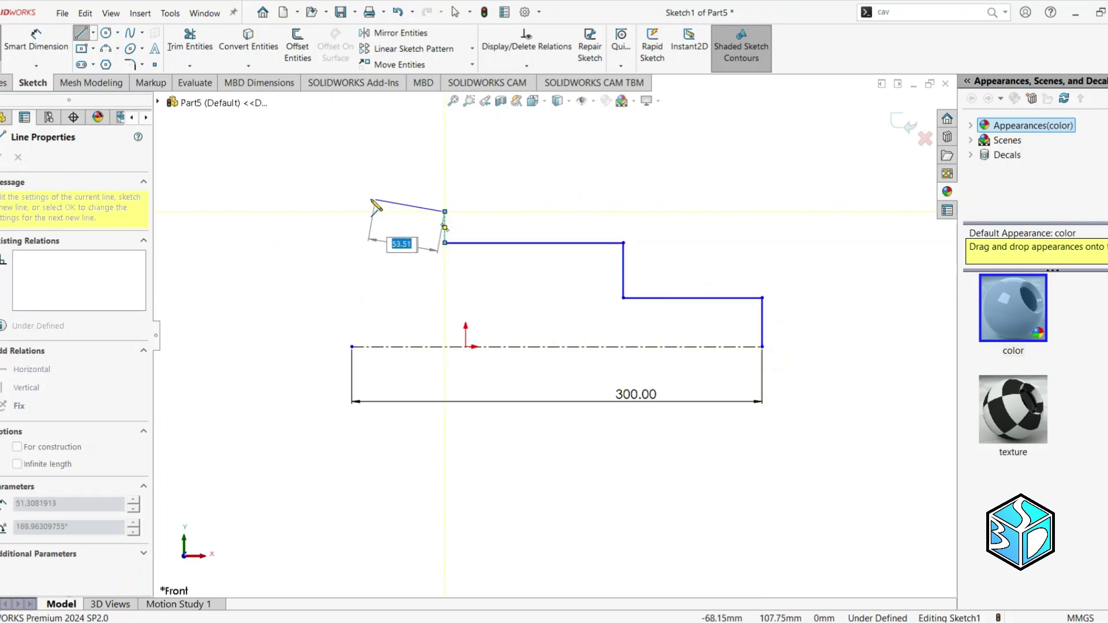
pyautogui.click(352, 211)
pyautogui.click(352, 346)
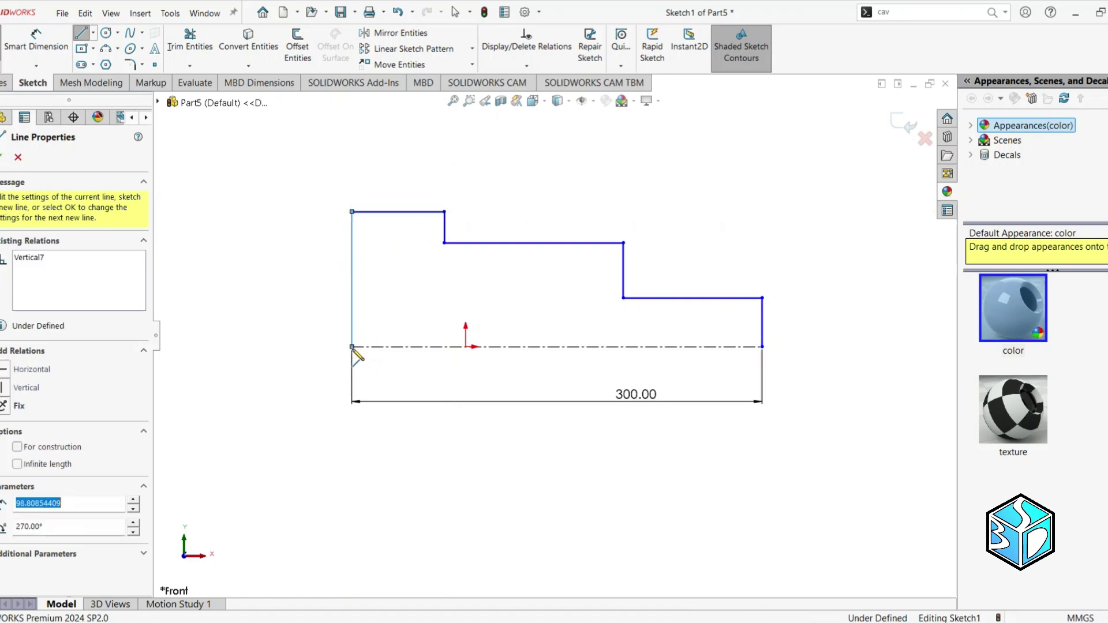
pyautogui.press('Escape')
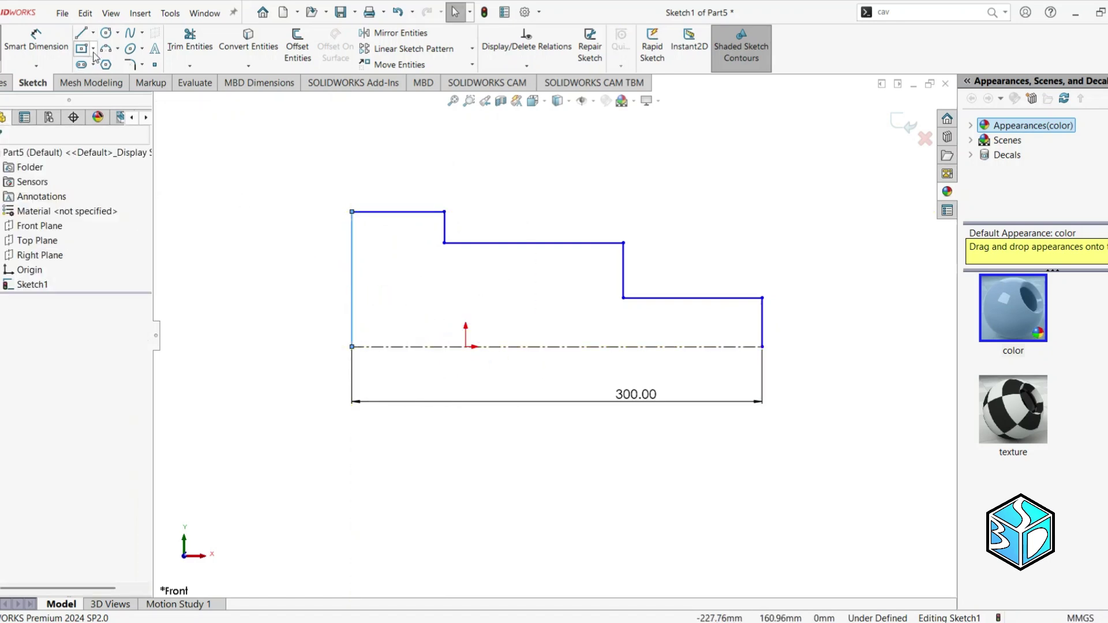
# - Dimension the right vertical edge to 30 mm and the middle riser to 40 mm
pyautogui.click(5, 82)
pyautogui.click(49, 86)
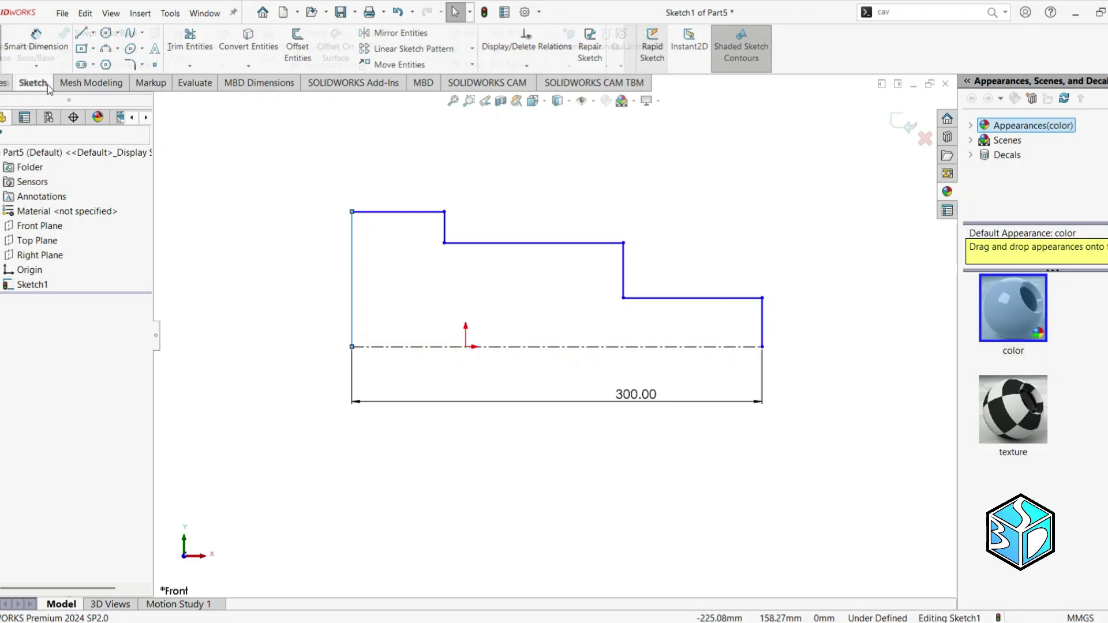
pyautogui.click(36, 41)
pyautogui.click(762, 318)
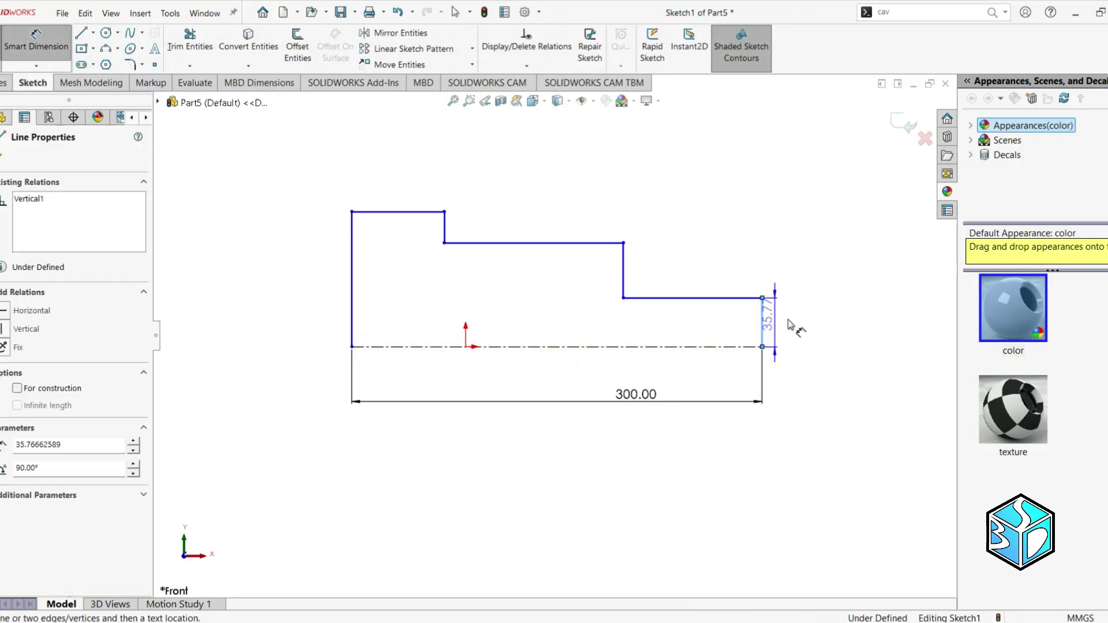
pyautogui.click(789, 325)
pyautogui.write('30')
pyautogui.press('Return')
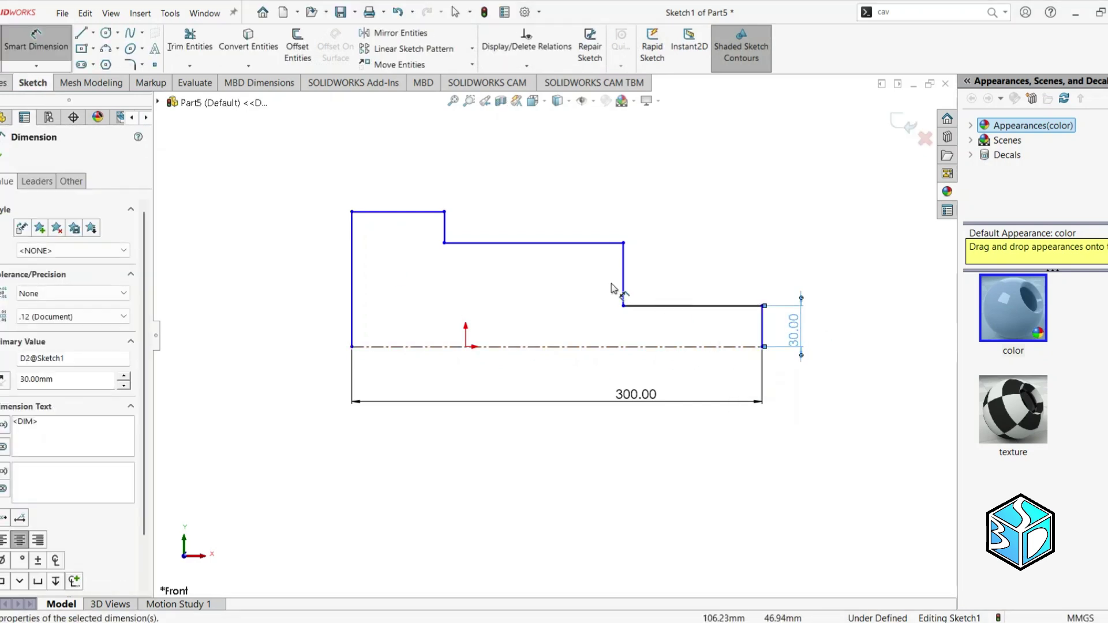
pyautogui.click(681, 193)
pyautogui.click(623, 286)
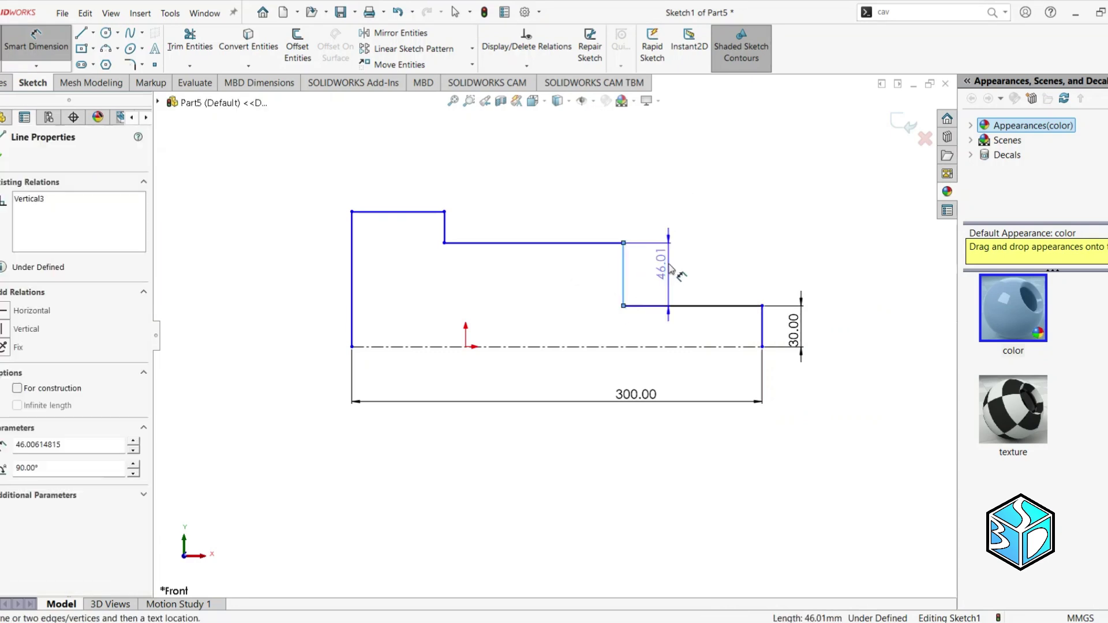
pyautogui.click(669, 268)
pyautogui.write('40')
pyautogui.press('Return')
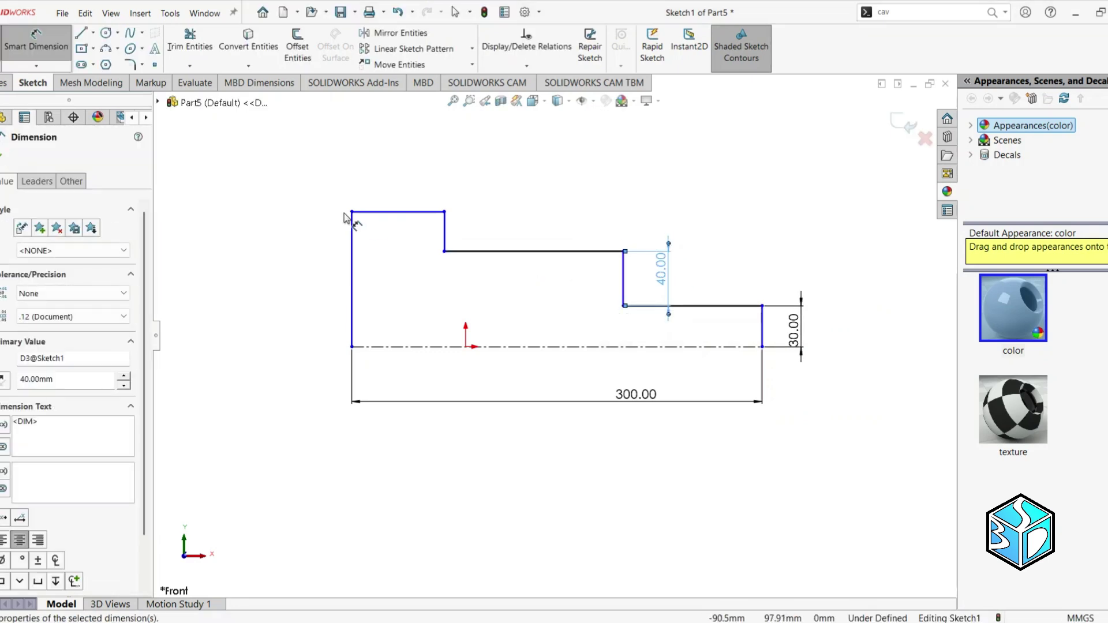
# - Dimension the upper riser to 30 mm, lowest step to 100 mm, middle step to 130 mm
pyautogui.click(445, 237)
pyautogui.click(499, 232)
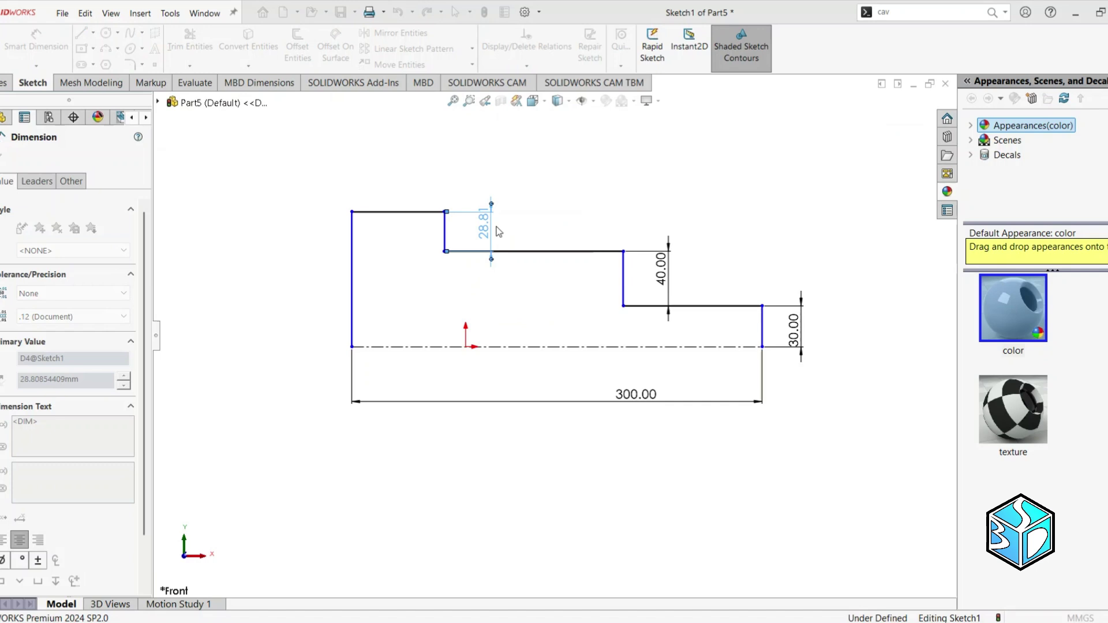
pyautogui.write('30')
pyautogui.press('Return')
pyautogui.click(719, 307)
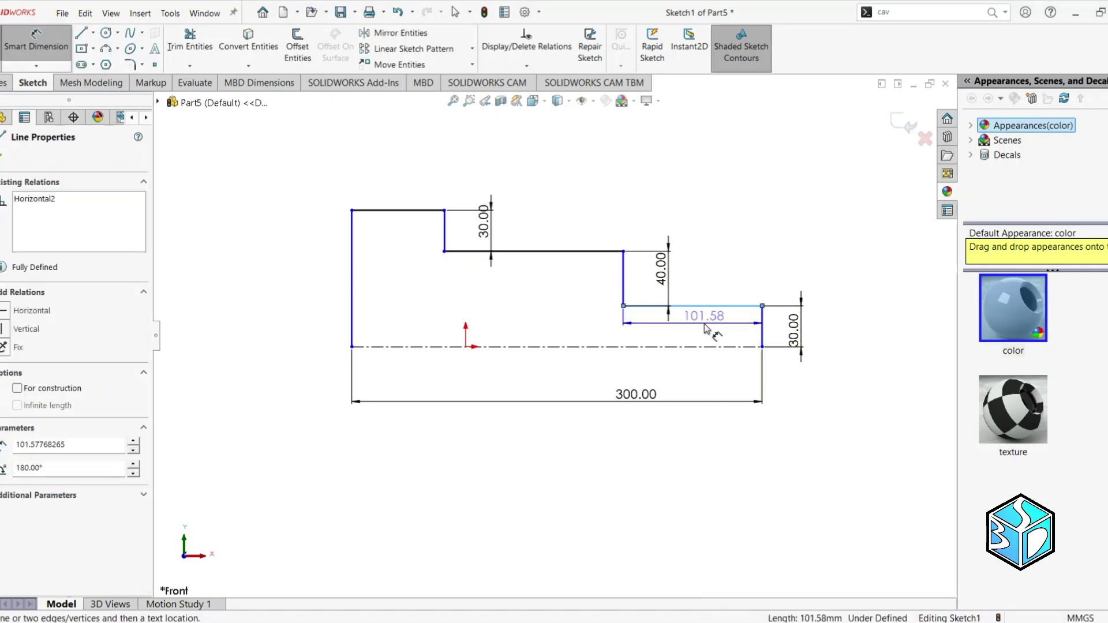
pyautogui.click(722, 337)
pyautogui.write('100')
pyautogui.press('Return')
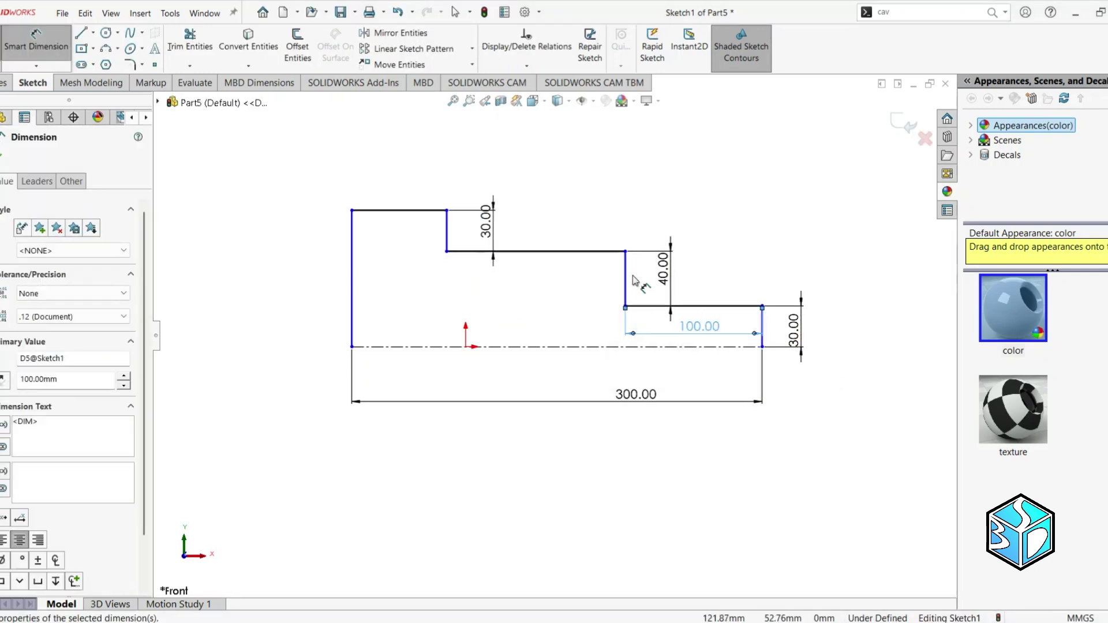
pyautogui.click(545, 252)
pyautogui.click(551, 300)
pyautogui.write('13')
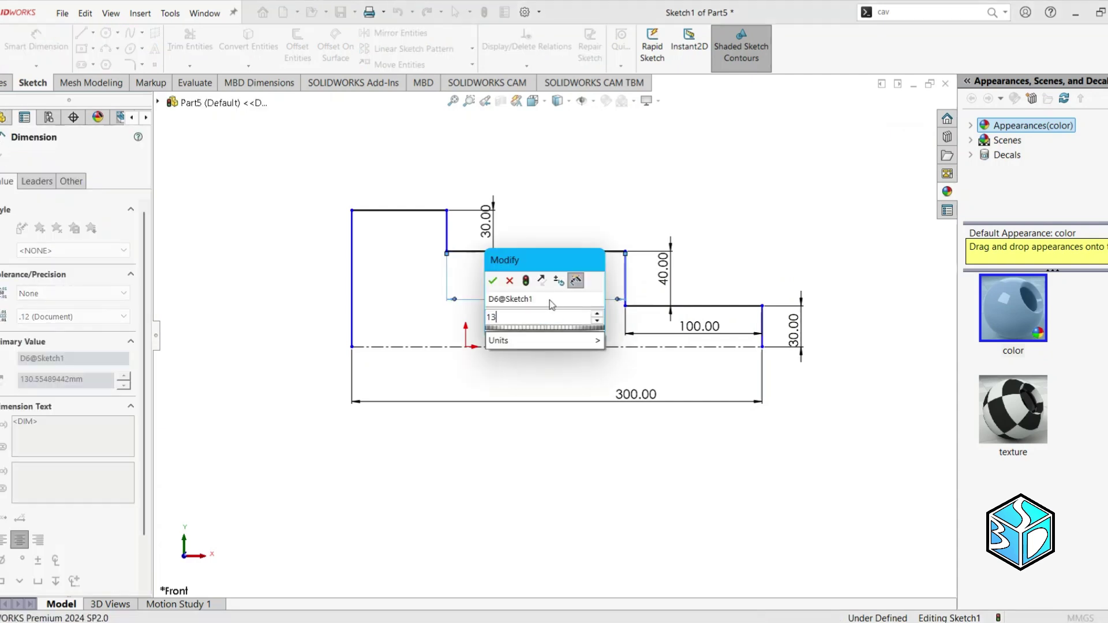
pyautogui.write('0')
pyautogui.press('Return')
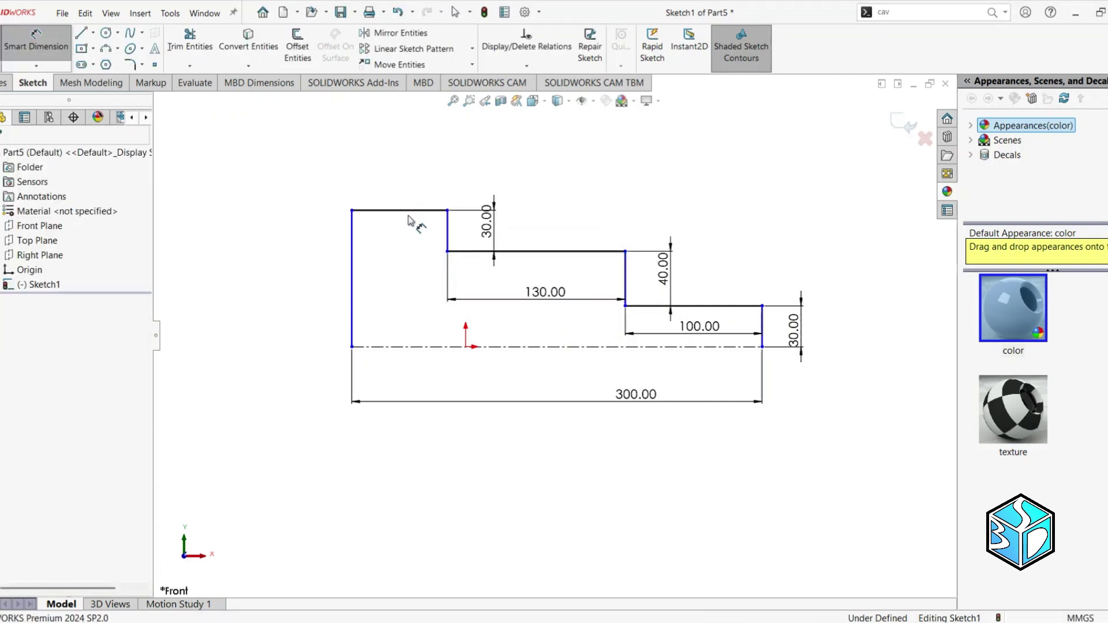
# - Cancel the over-defining dimensions on the top step edge and left vertical edge
pyautogui.click(408, 210)
pyautogui.click(406, 176)
pyautogui.press('Escape')
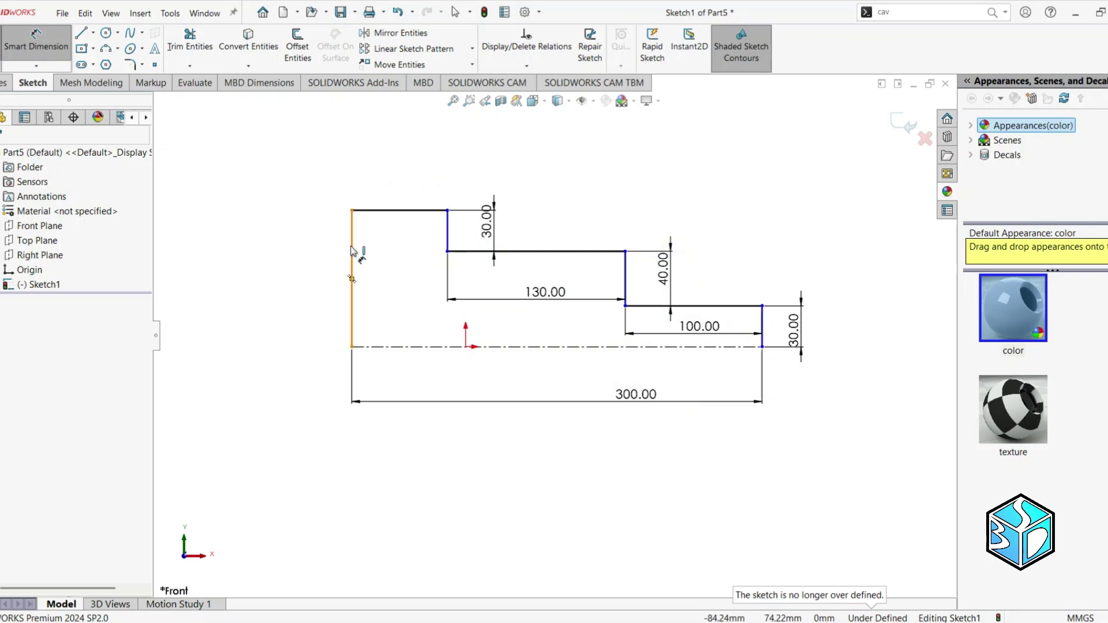
pyautogui.click(351, 278)
pyautogui.click(304, 283)
pyautogui.press('Escape')
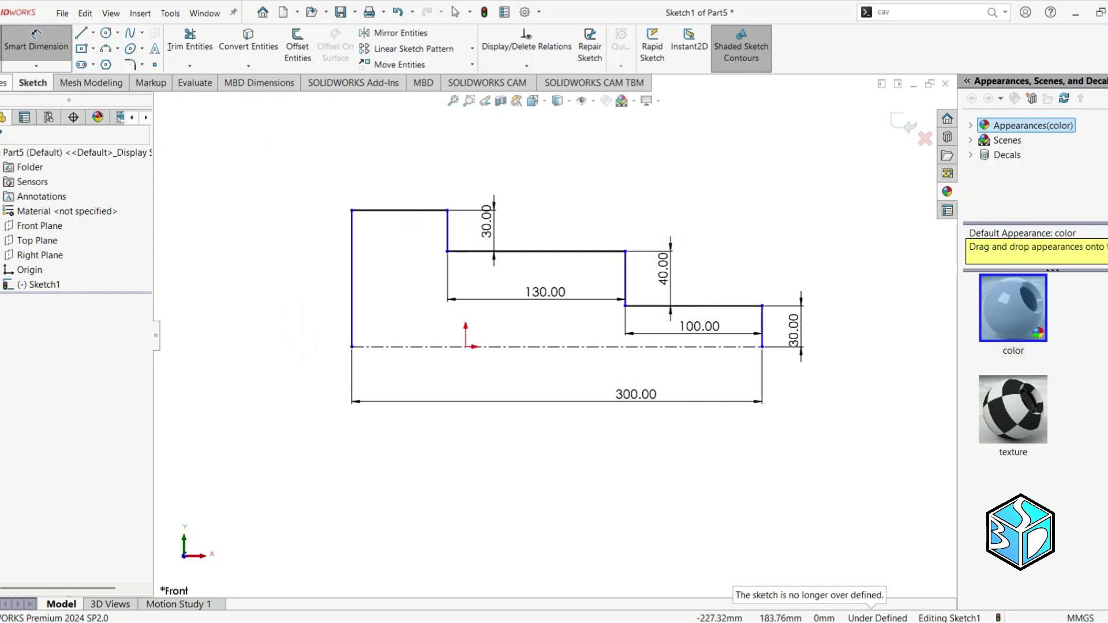
# - Revolve the stepped profile a full 360° about the centerline, auto-closing the sketch
pyautogui.click(5, 82)
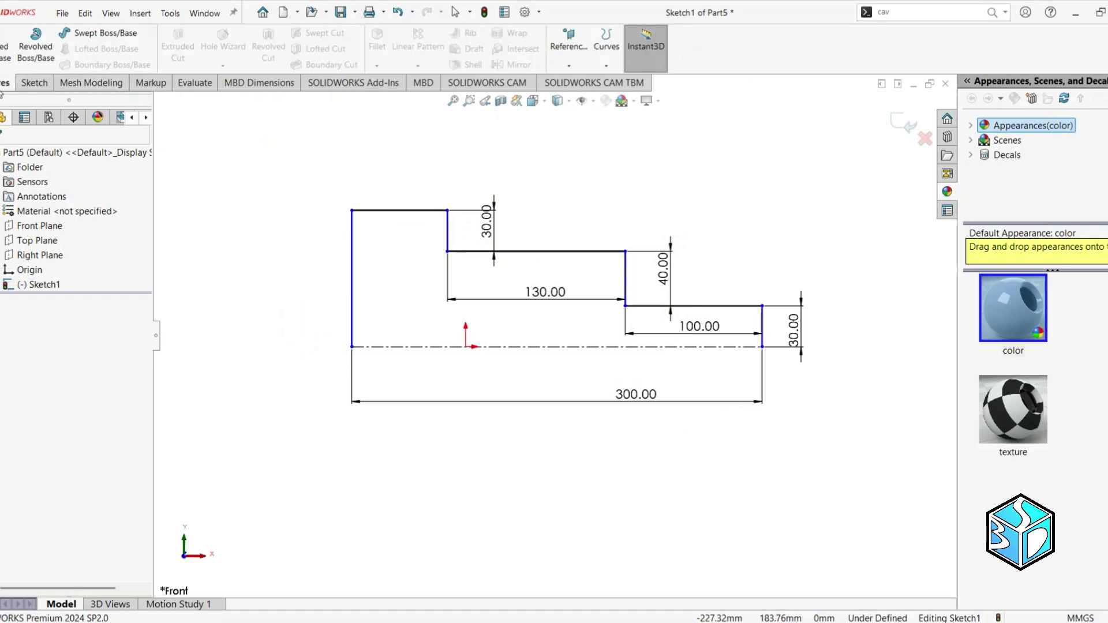
pyautogui.click(50, 56)
pyautogui.click(589, 327)
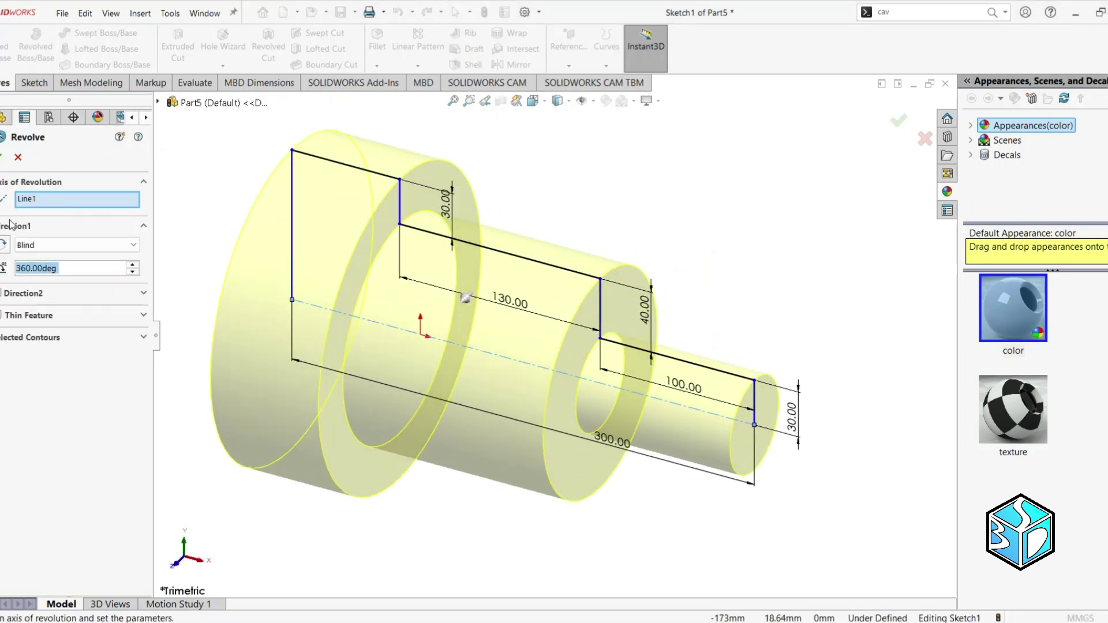
pyautogui.click(2, 158)
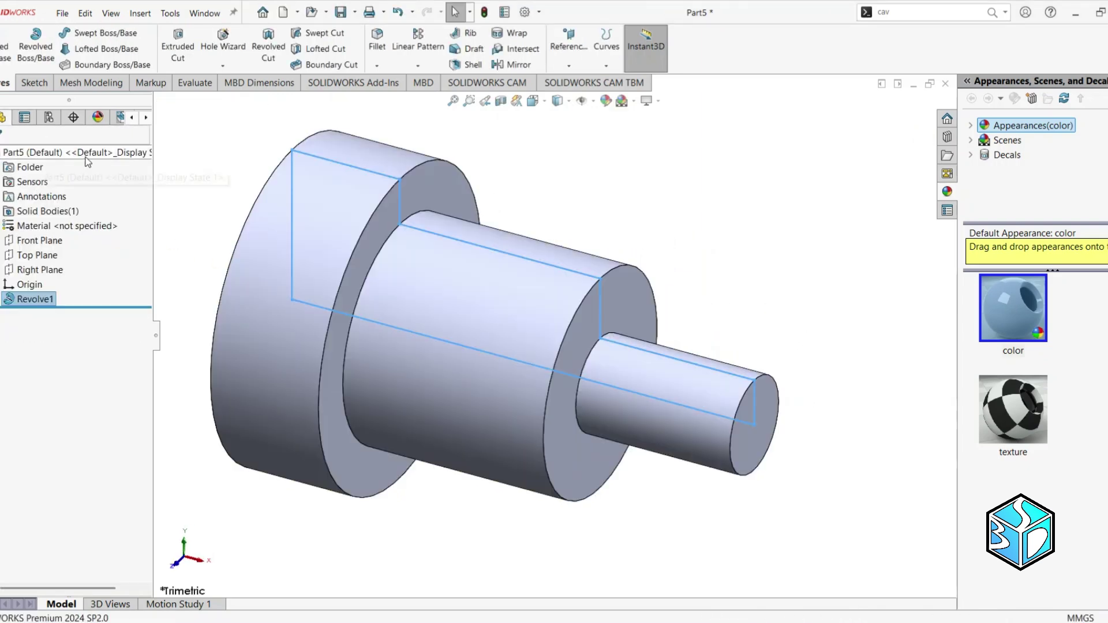
# - Sketch a centre rectangle at the origin on the shaft's large end face
pyautogui.moveTo(639, 229); pyautogui.dragTo(537, 240, button='middle')
pyautogui.click(565, 316)
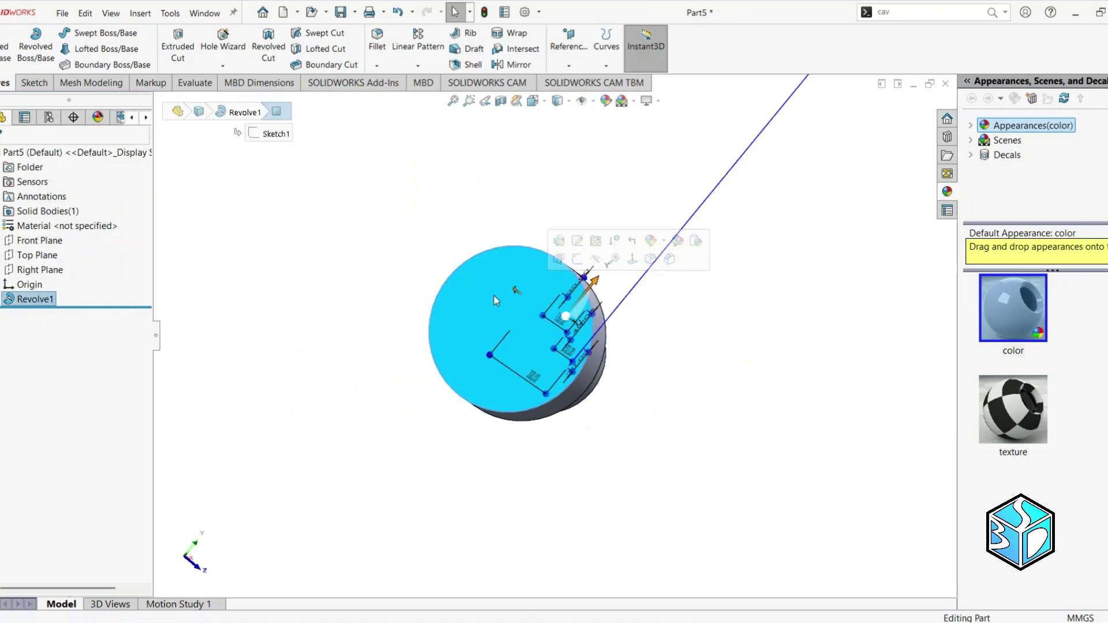
pyautogui.click(29, 85)
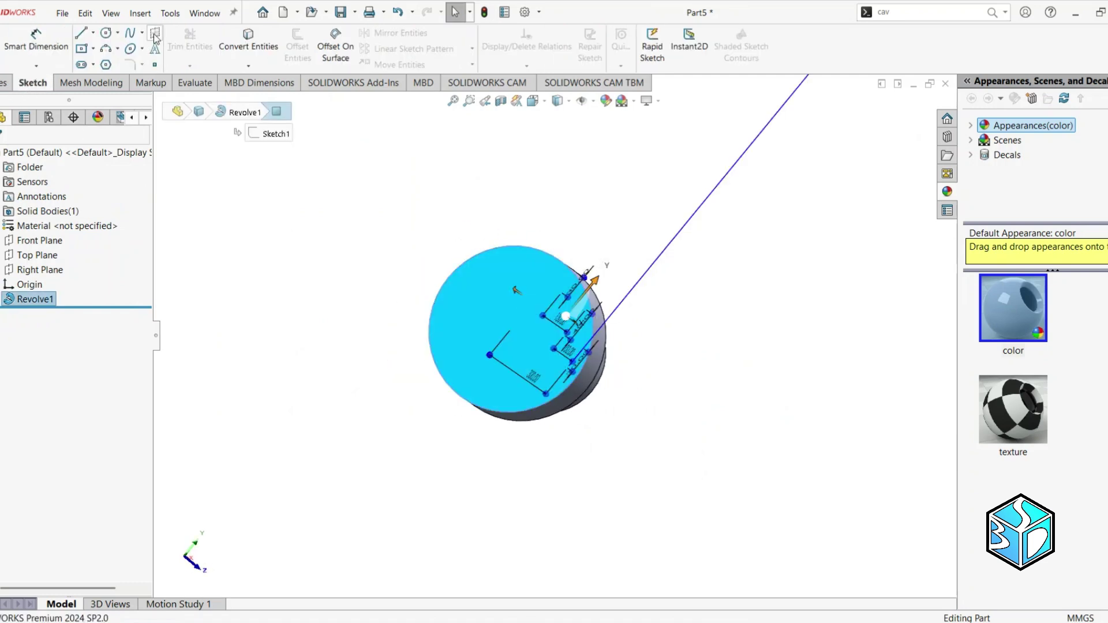
pyautogui.click(81, 49)
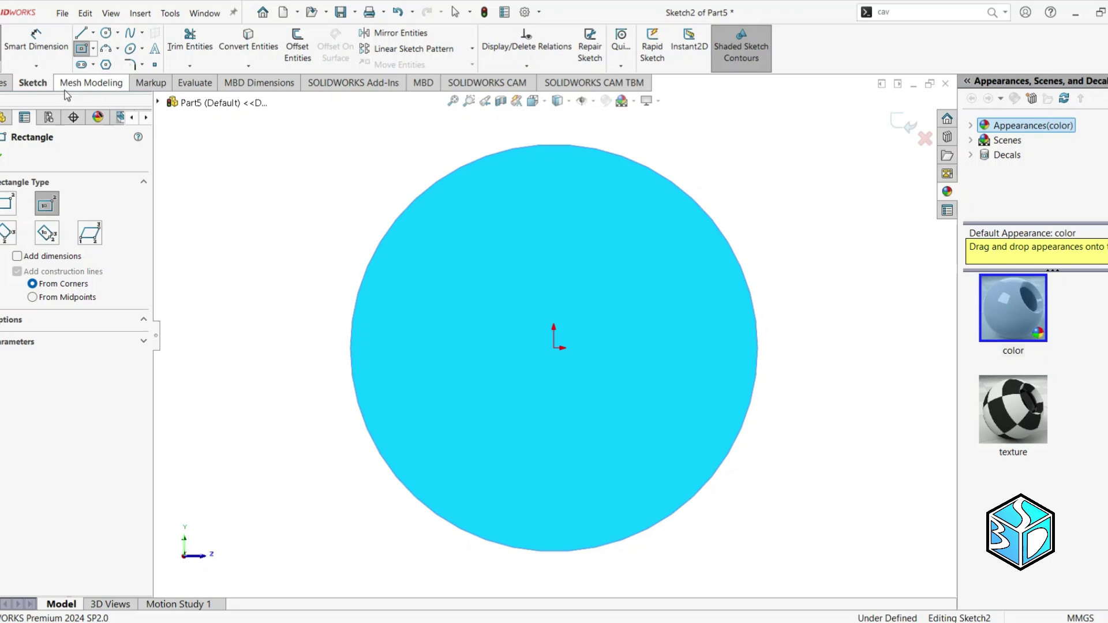
pyautogui.click(553, 345)
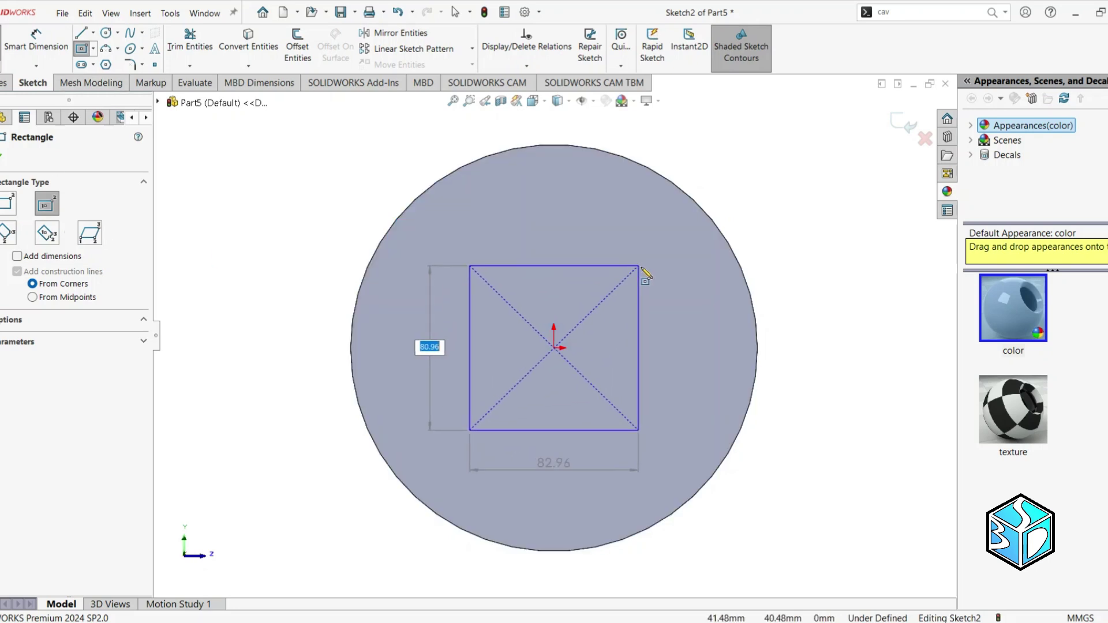
pyautogui.click(714, 302)
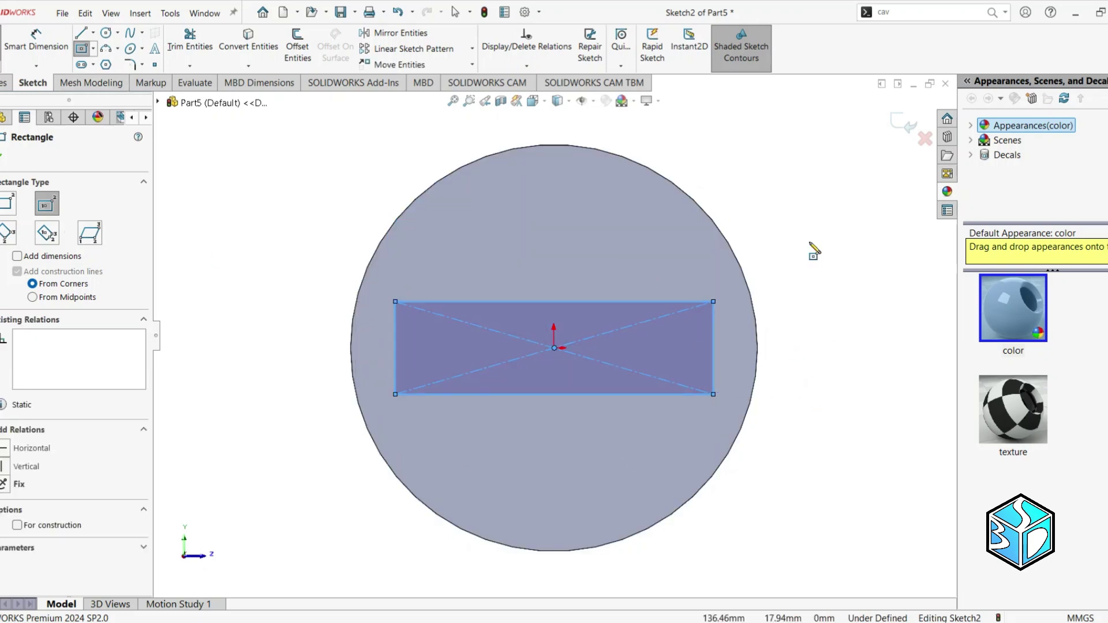
# - Dimension the rectangle 140 mm wide and 45 mm high
pyautogui.press('d')
pyautogui.click(600, 304)
pyautogui.click(554, 267)
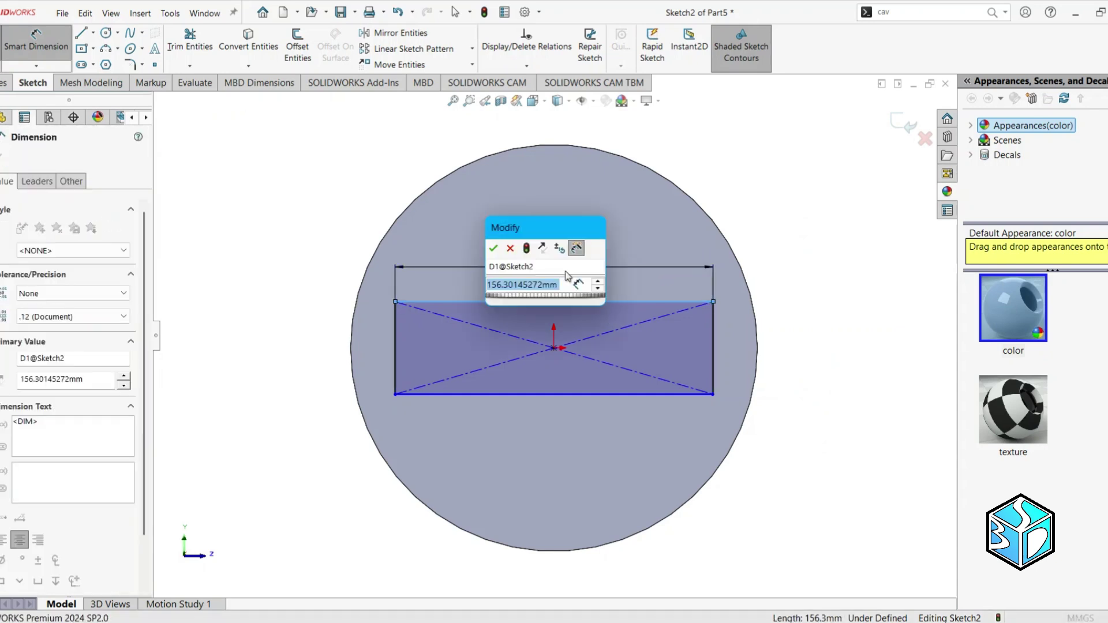
pyautogui.write('140')
pyautogui.press('Return')
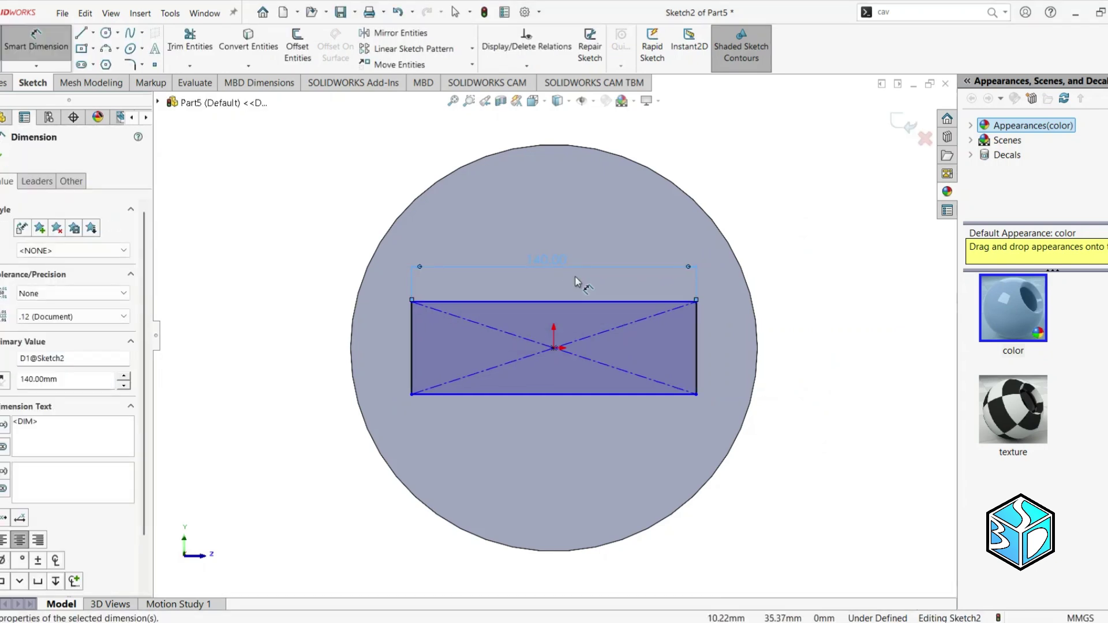
pyautogui.click(698, 347)
pyautogui.click(735, 350)
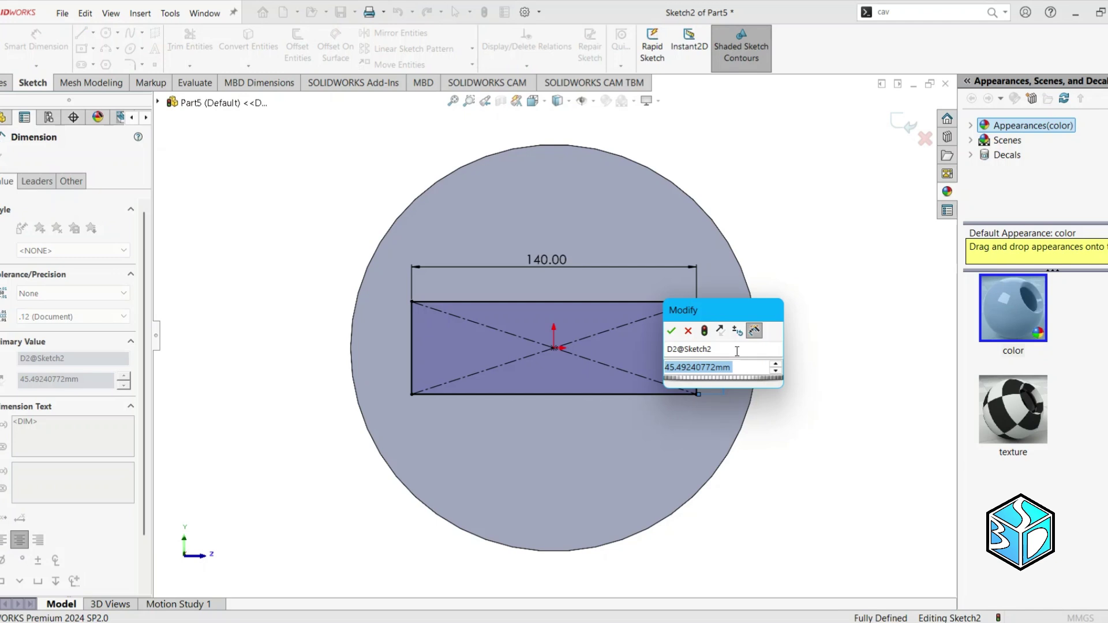
pyautogui.press('Return')
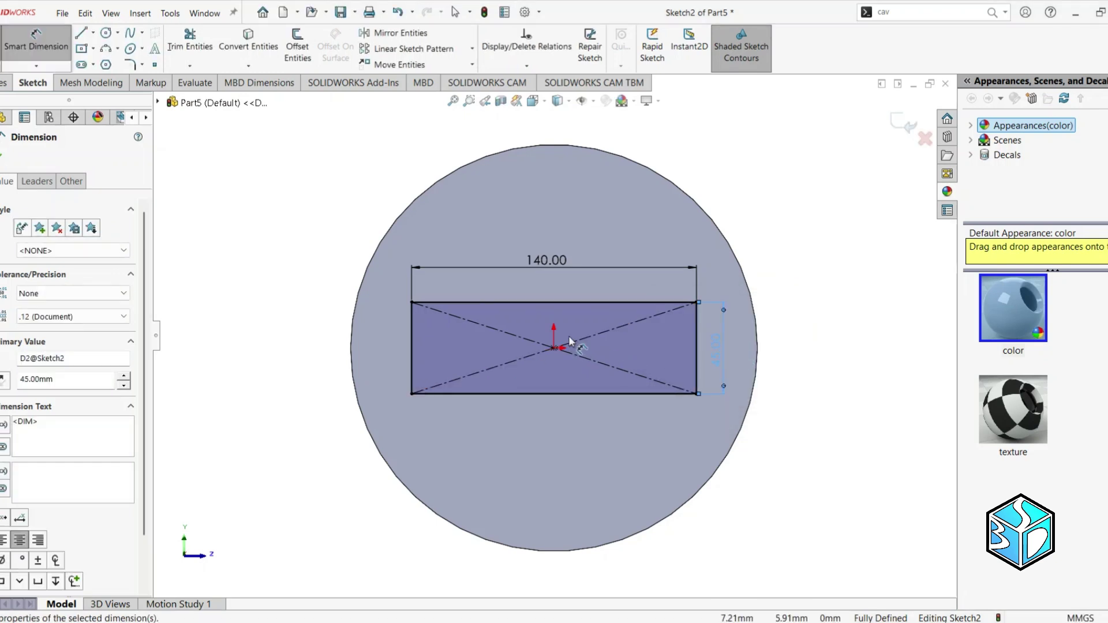
pyautogui.moveTo(678, 217); pyautogui.dragTo(649, 265, button='middle')
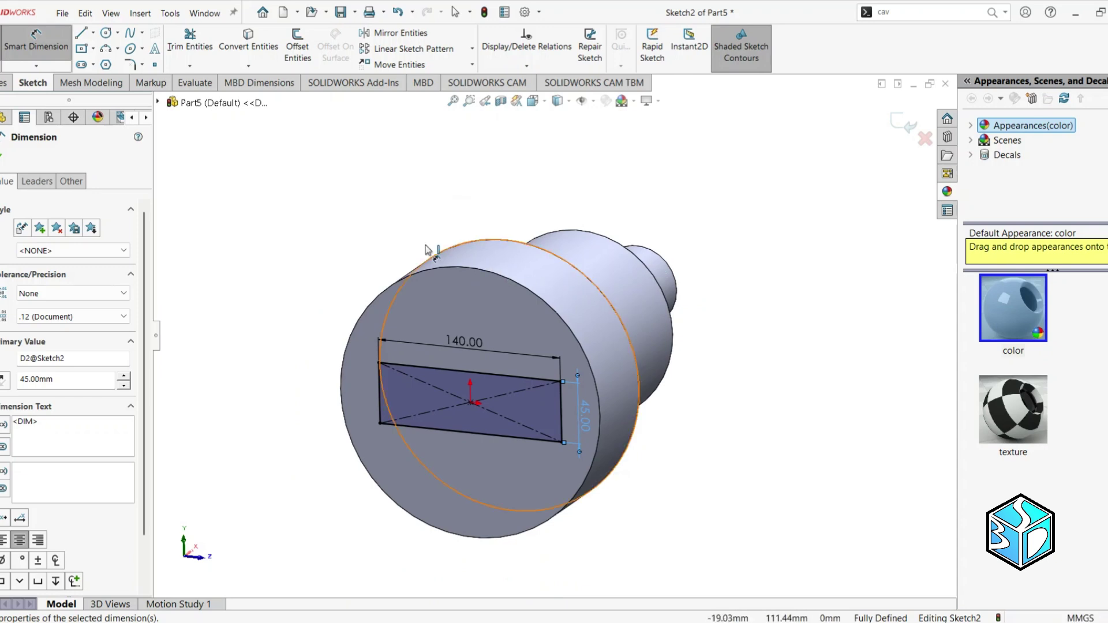
# - Extrude the rectangle Blind 130 mm into a rectangular block
pyautogui.click(4, 82)
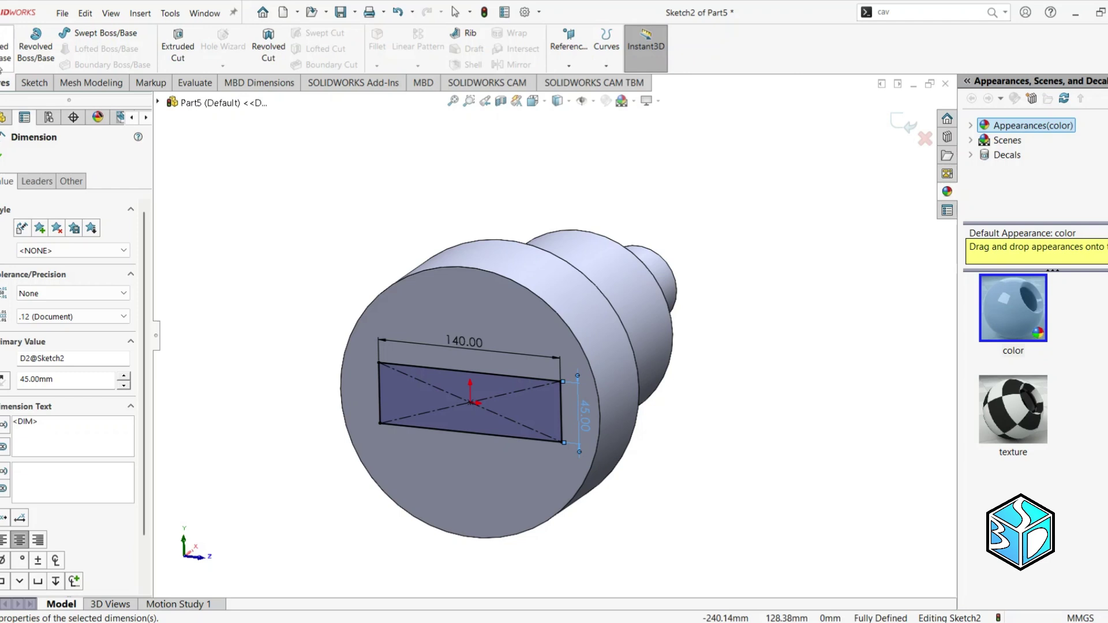
pyautogui.click(4, 46)
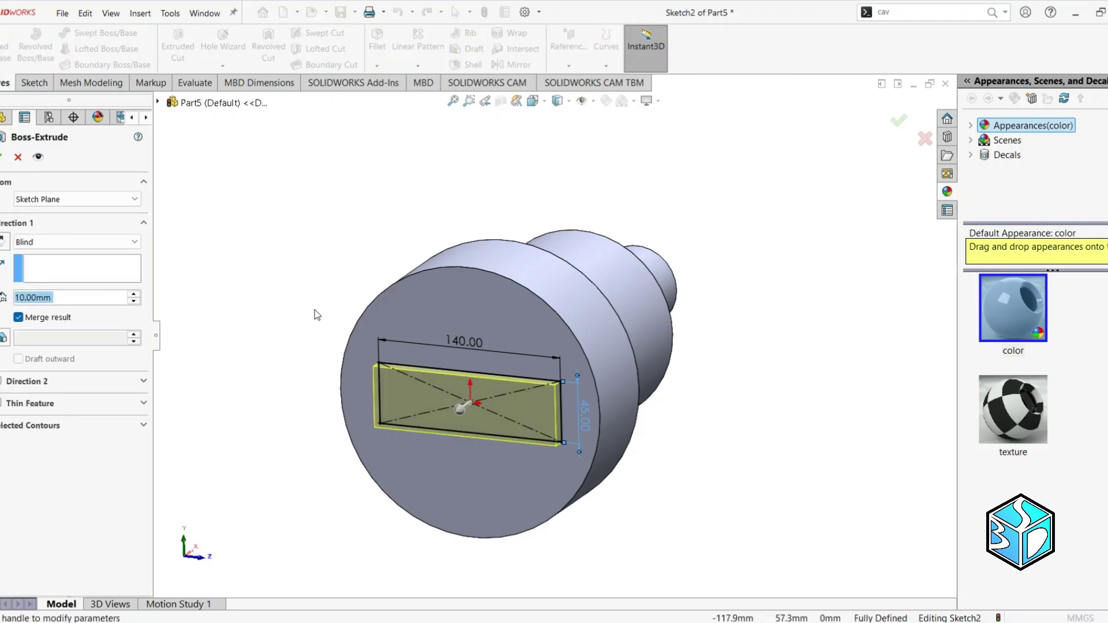
pyautogui.doubleClick(136, 295)
pyautogui.doubleClick(136, 294)
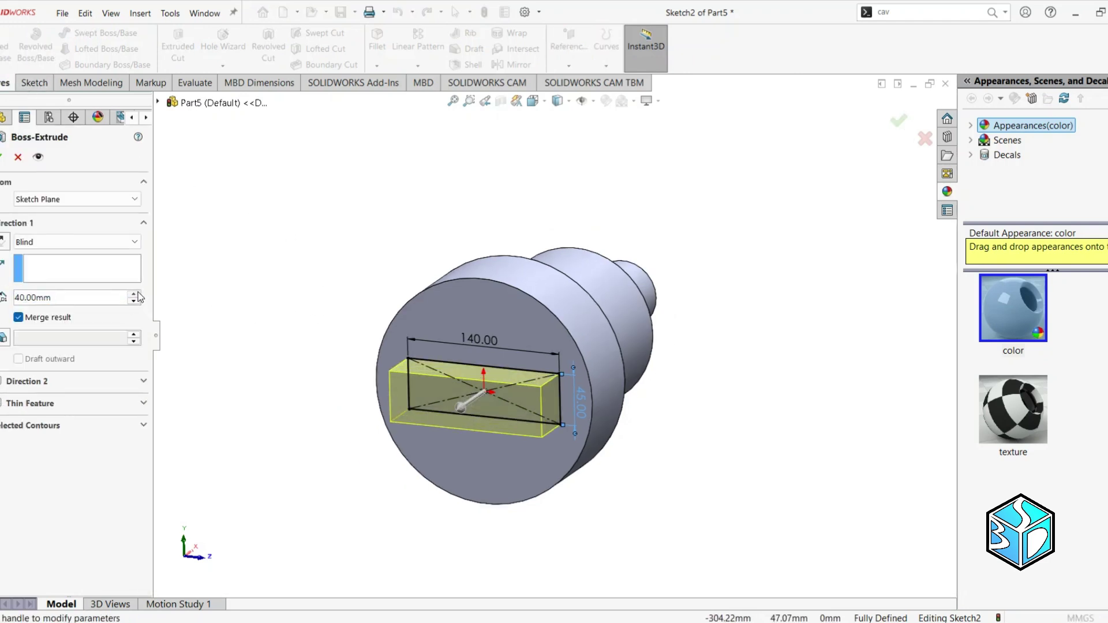
pyautogui.click(136, 294)
pyautogui.doubleClick(136, 294)
pyautogui.doubleClick(136, 294)
pyautogui.moveTo(556, 210); pyautogui.dragTo(415, 265, button='middle')
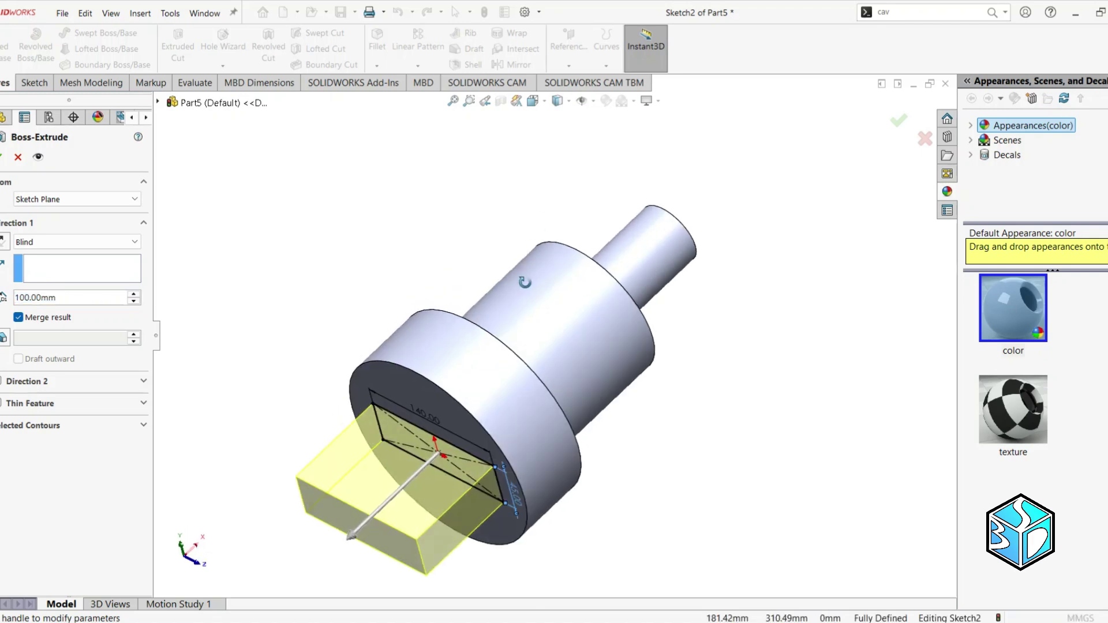
pyautogui.click(134, 294)
pyautogui.doubleClick(132, 295)
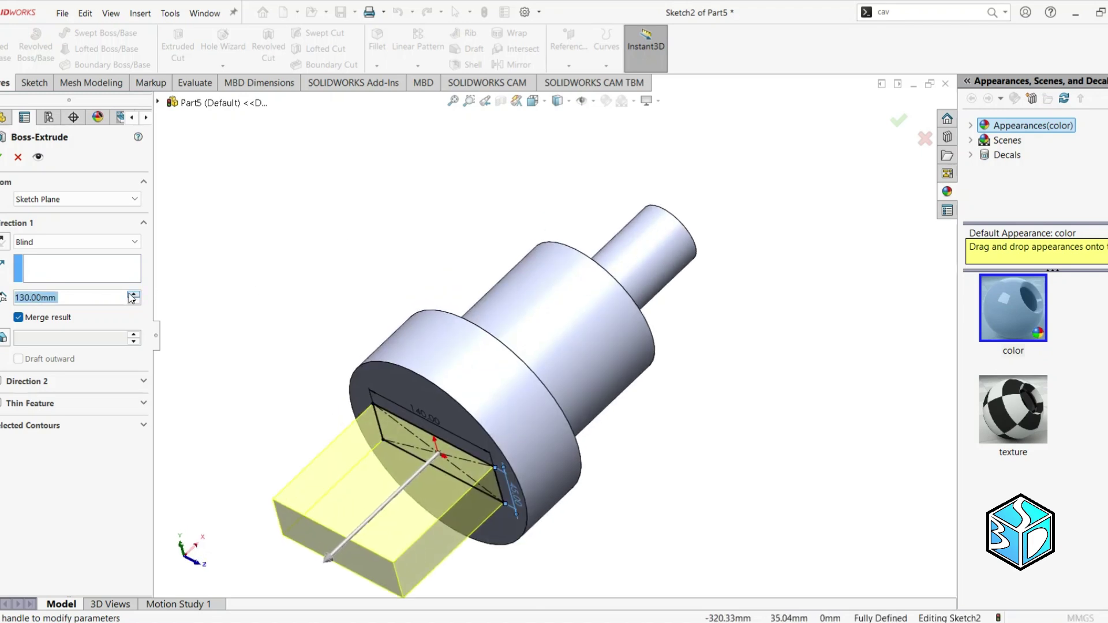
pyautogui.moveTo(277, 264); pyautogui.dragTo(549, 190, button='middle')
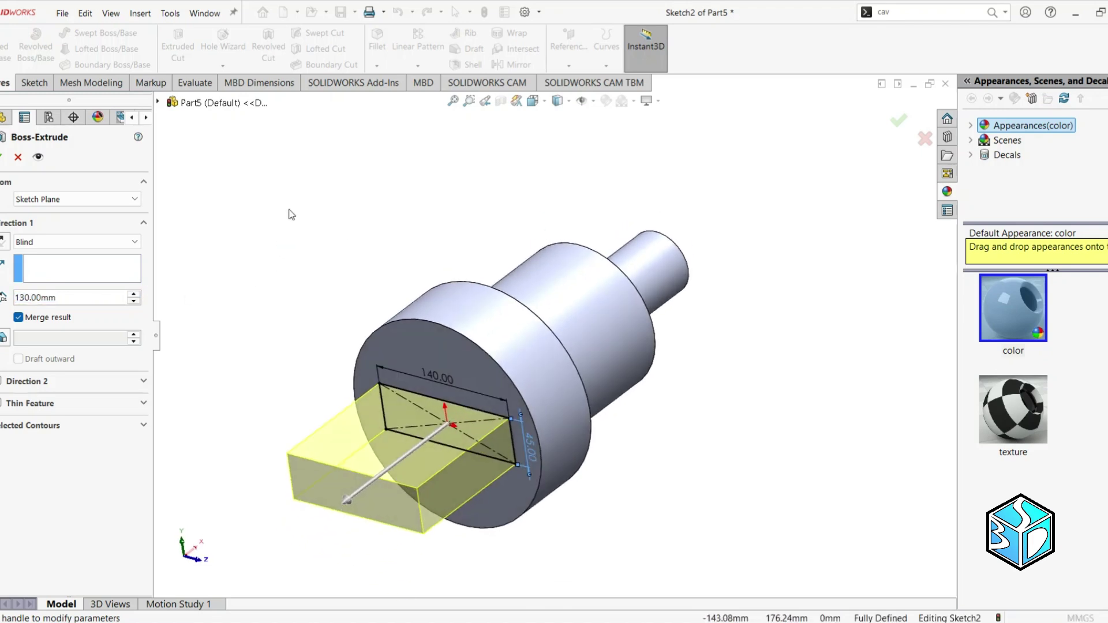
pyautogui.click(895, 122)
pyautogui.moveTo(449, 274)
pyautogui.mouseDown(button='middle')
pyautogui.moveTo(470, 203)
pyautogui.moveTo(475, 212)
pyautogui.moveTo(400, 203)
pyautogui.moveTo(408, 191)
pyautogui.moveTo(357, 277)
pyautogui.moveTo(470, 279)
pyautogui.moveTo(469, 307)
pyautogui.moveTo(467, 254)
pyautogui.moveTo(428, 265)
pyautogui.moveTo(522, 254)
pyautogui.moveTo(490, 254)
pyautogui.moveTo(468, 274)
pyautogui.mouseUp(button='middle')
pyautogui.scroll(2, 357, 277)
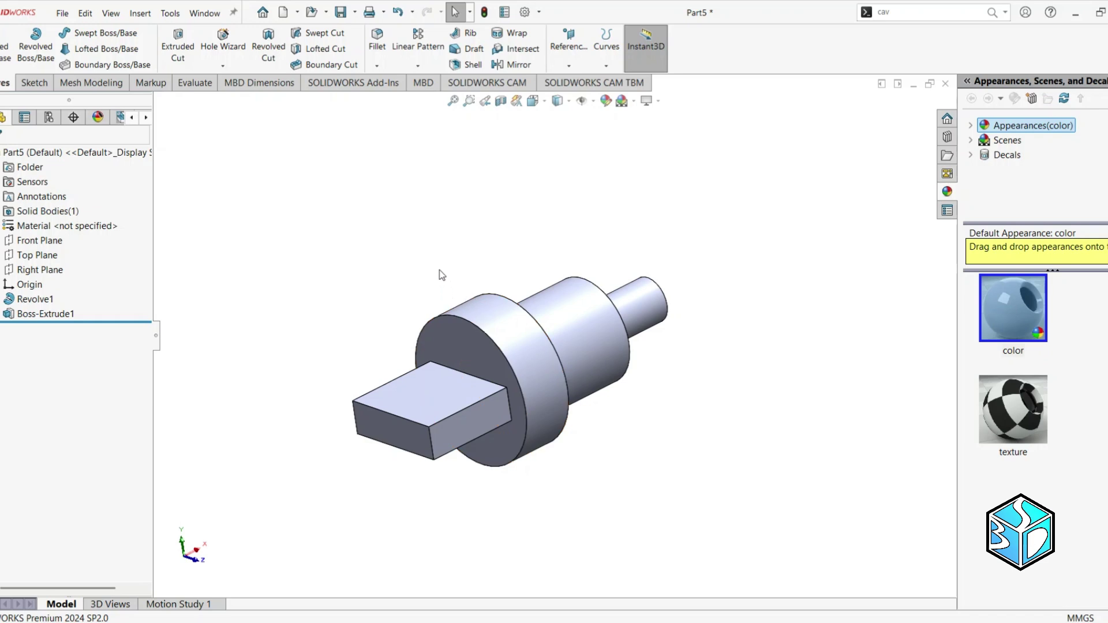
# - Sketch a 200 mm diameter circle on the block's flat face beside the block
pyautogui.moveTo(441, 274)
pyautogui.mouseDown(button='middle')
pyautogui.moveTo(447, 200)
pyautogui.moveTo(439, 260)
pyautogui.mouseUp(button='middle')
pyautogui.click(449, 352)
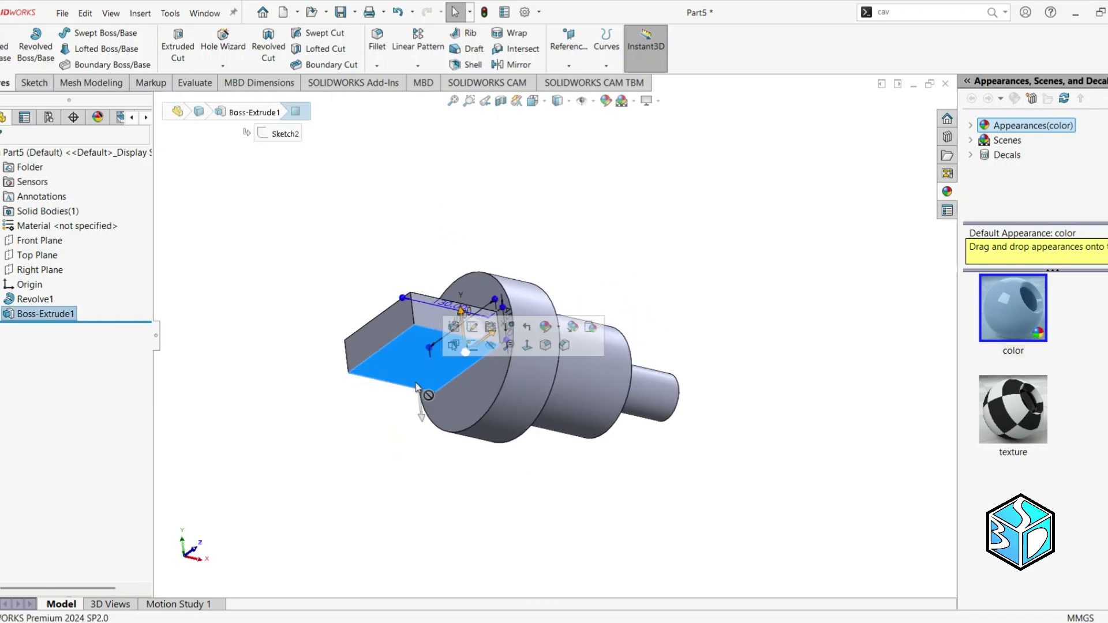
pyautogui.click(26, 86)
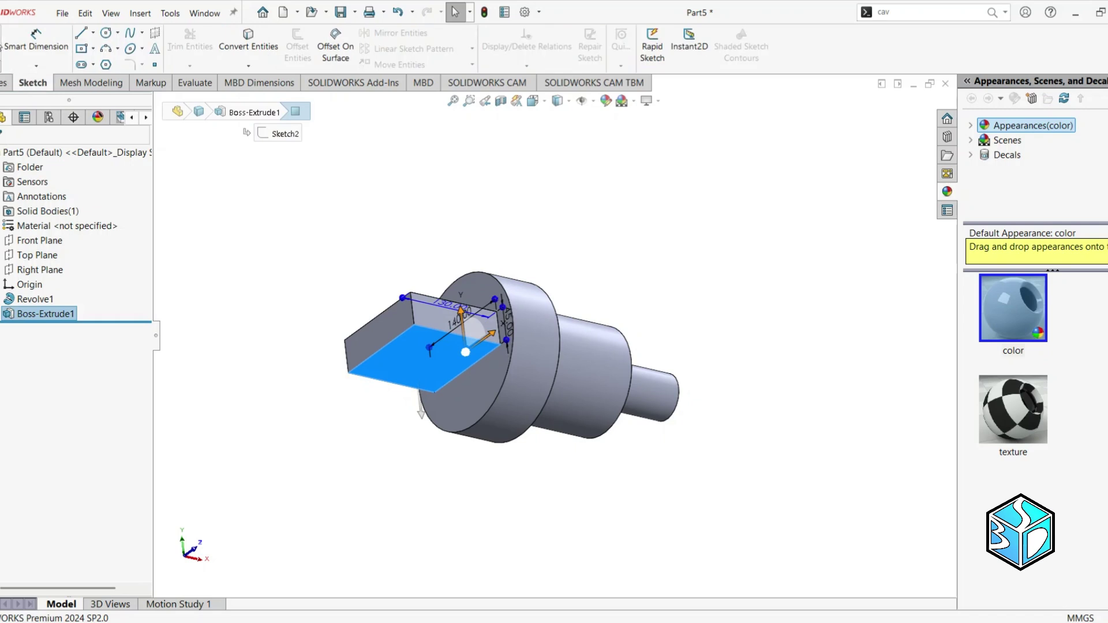
pyautogui.click(5, 55)
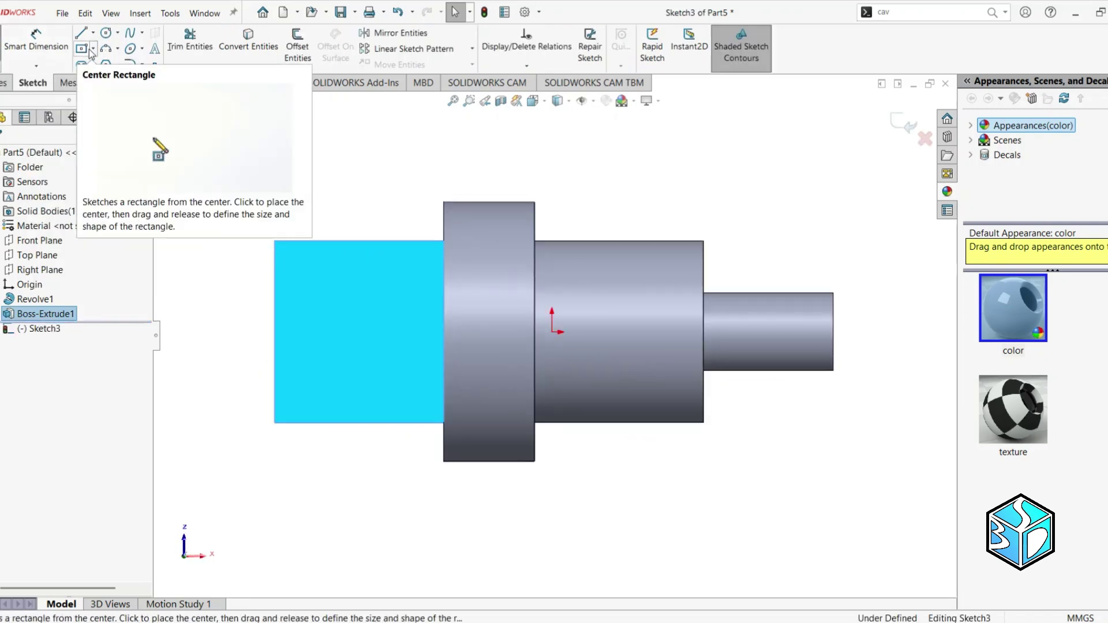
pyautogui.click(105, 34)
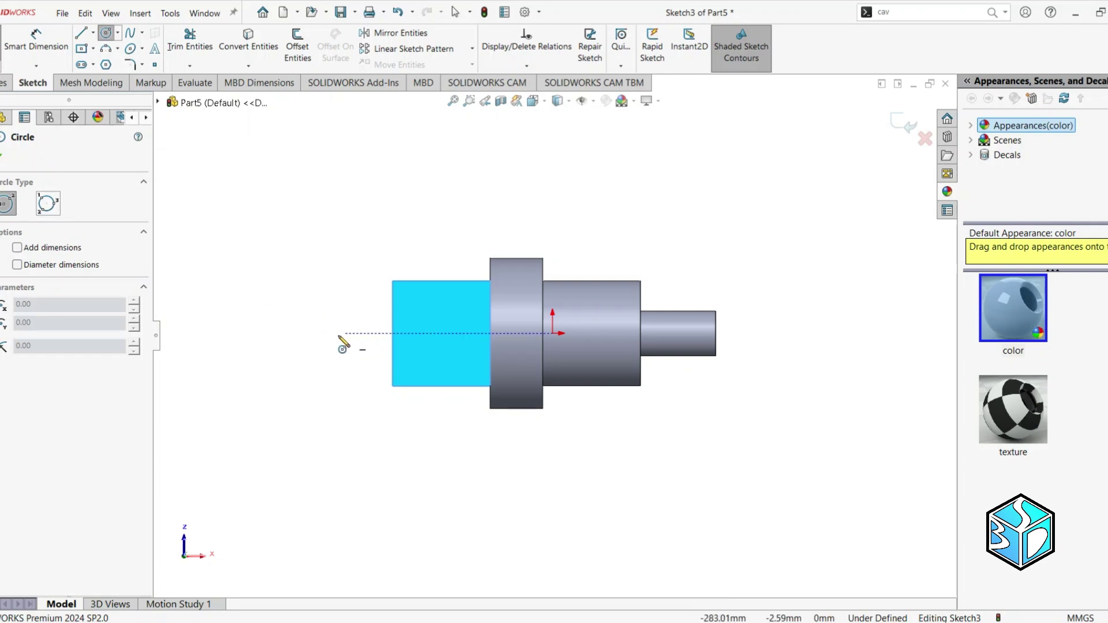
pyautogui.moveTo(311, 333); pyautogui.dragTo(385, 308)
pyautogui.moveTo(430, 236); pyautogui.dragTo(400, 173, button='right')
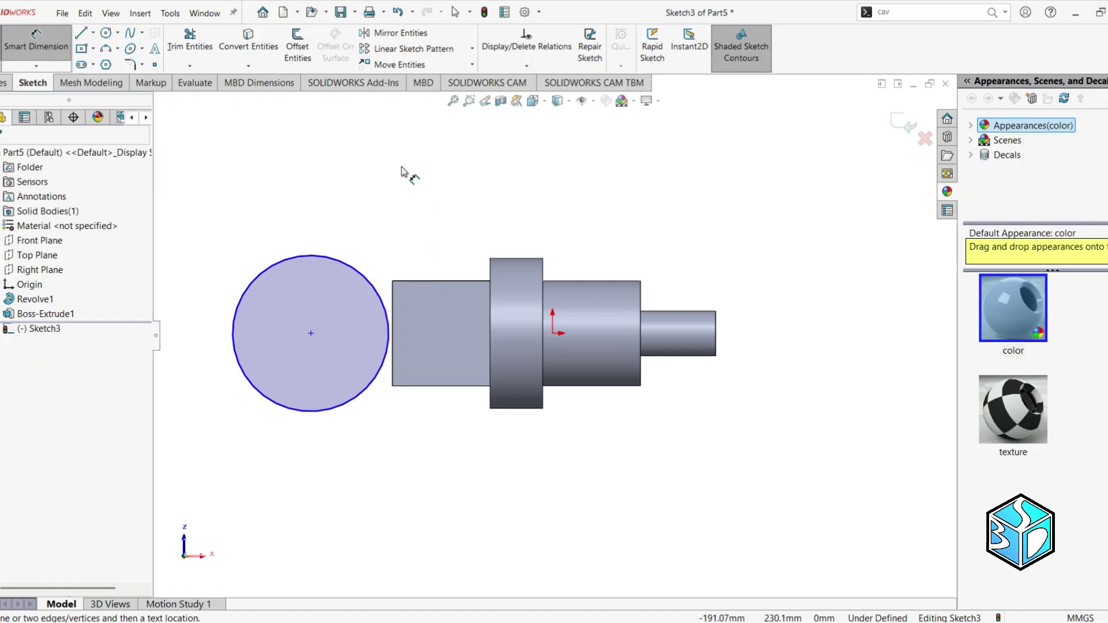
pyautogui.click(354, 271)
pyautogui.click(309, 219)
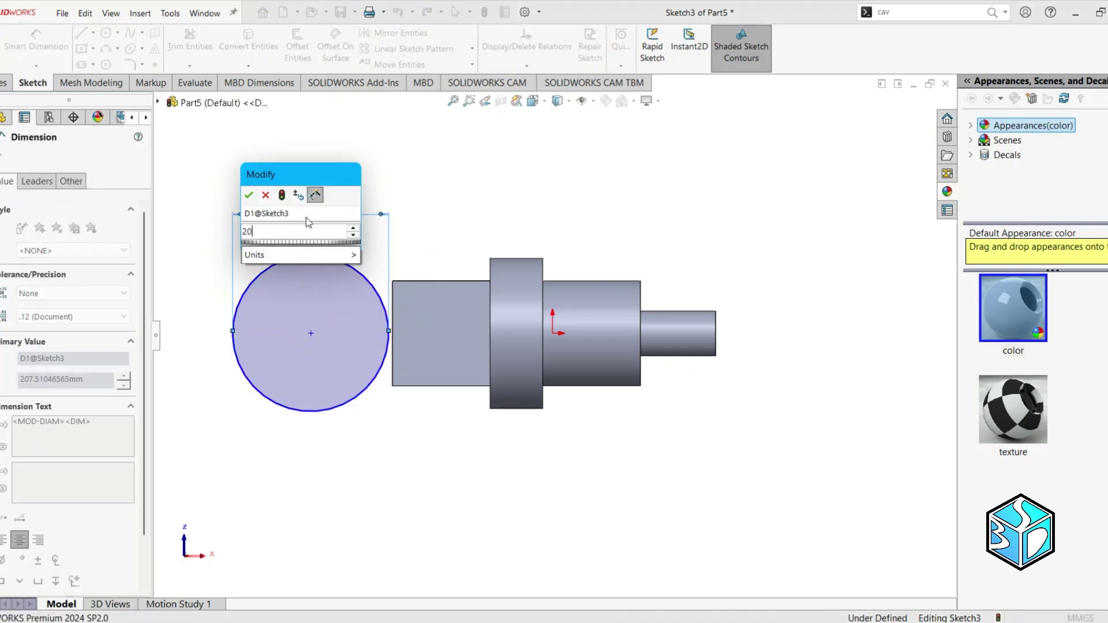
pyautogui.press('Return')
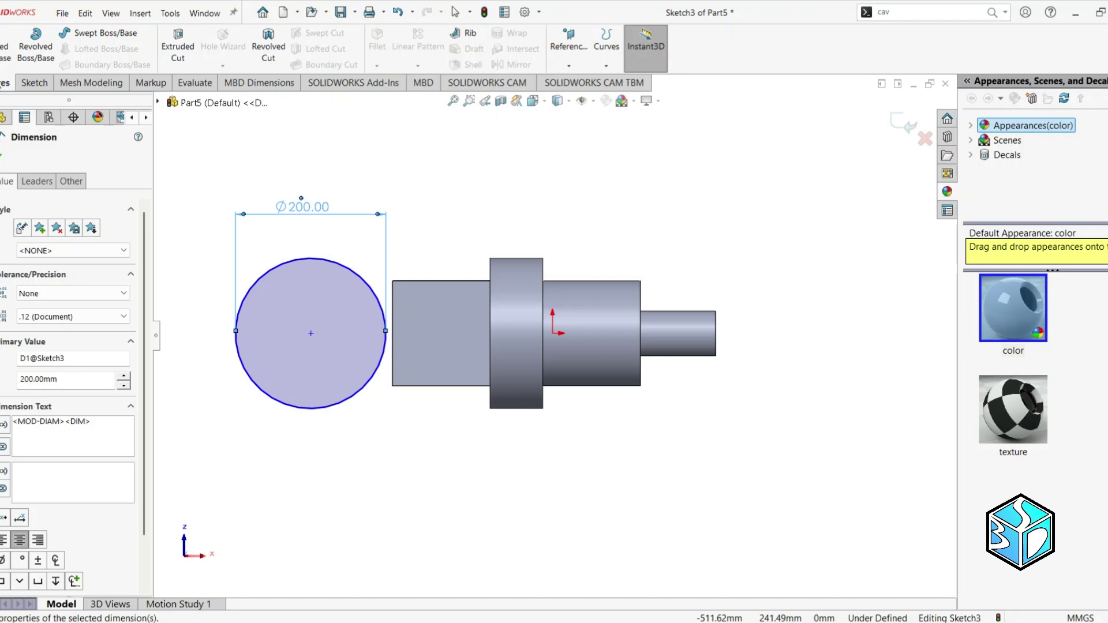
# - Extrude the circle in the reversed direction to 375 mm tall
pyautogui.click(7, 46)
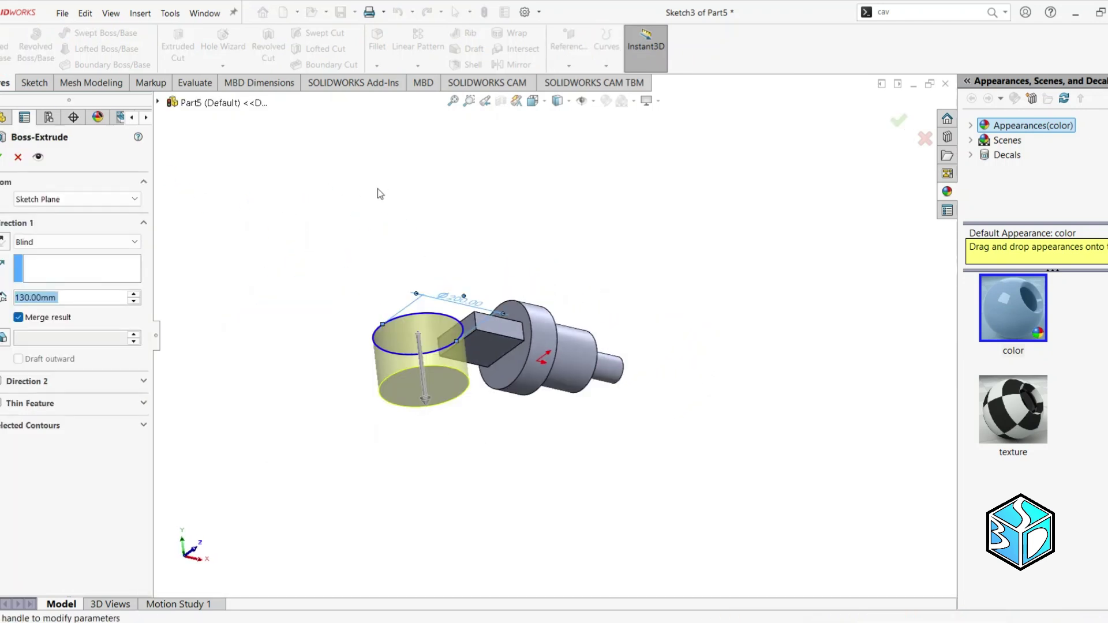
pyautogui.click(4, 243)
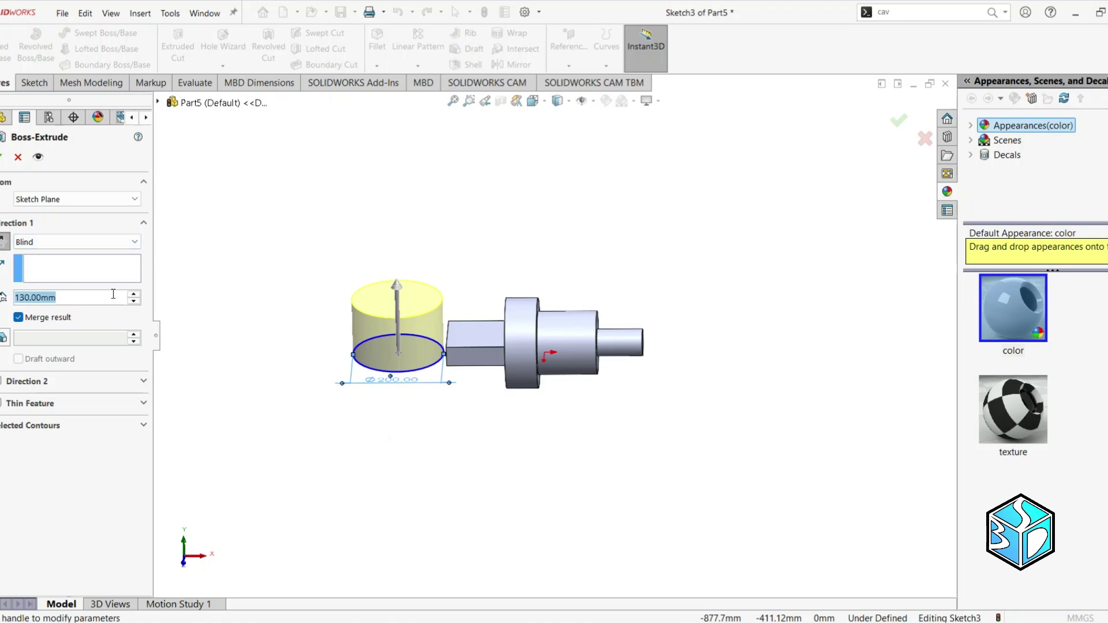
pyautogui.scroll(6, 134, 297)
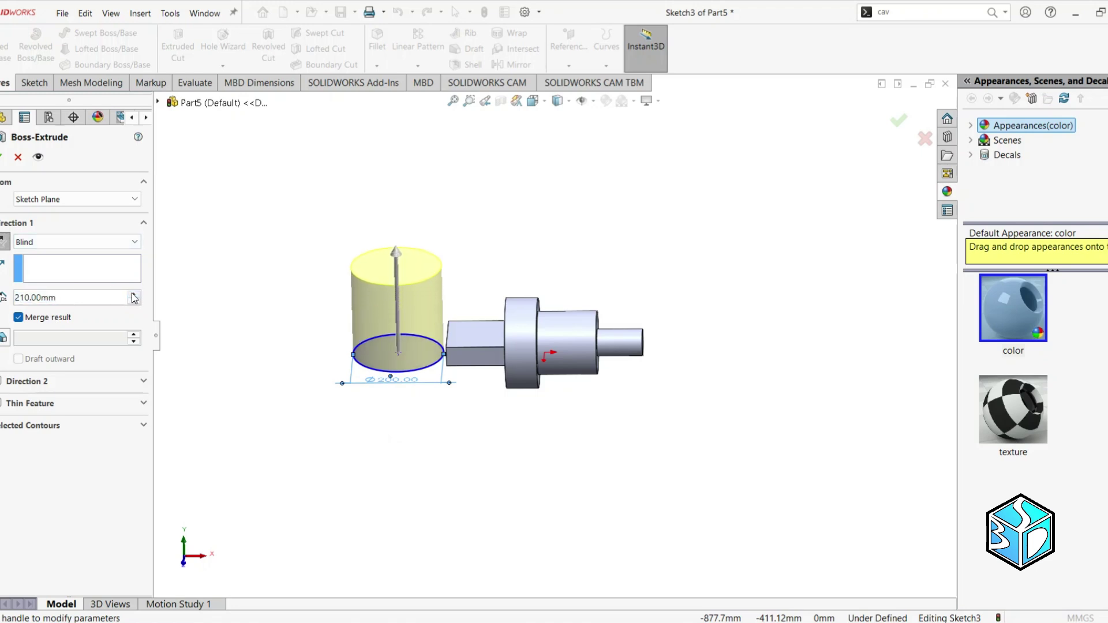
pyautogui.moveTo(395, 254); pyautogui.dragTo(405, 203)
pyautogui.click(898, 120)
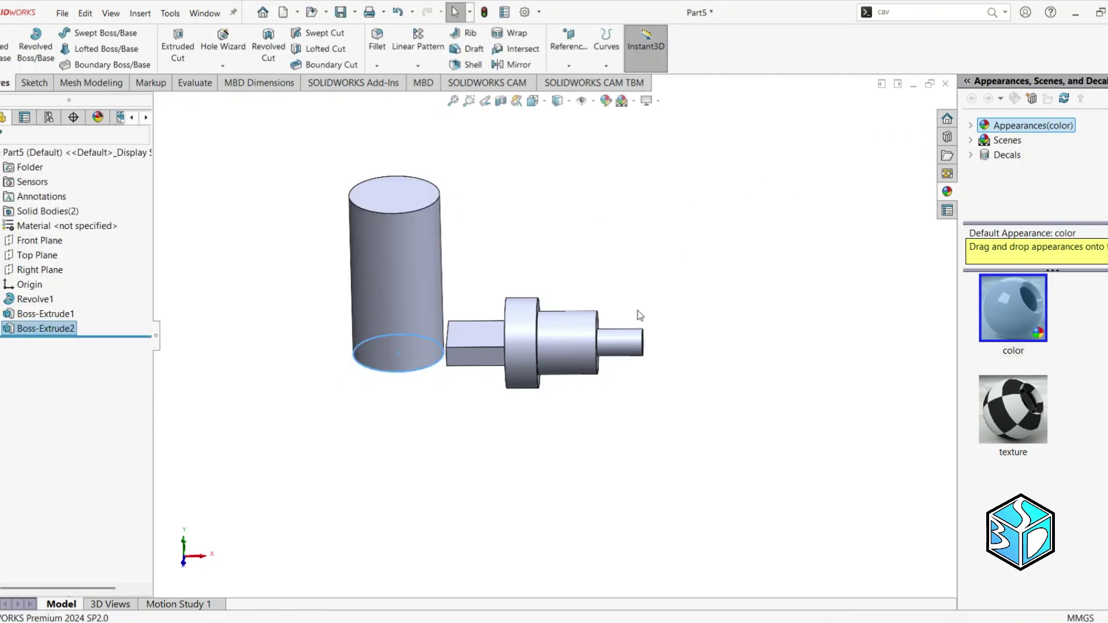
# - Reopen the circle sketch and draw a vertical line across its diameter
pyautogui.moveTo(639, 314); pyautogui.dragTo(631, 246, button='middle')
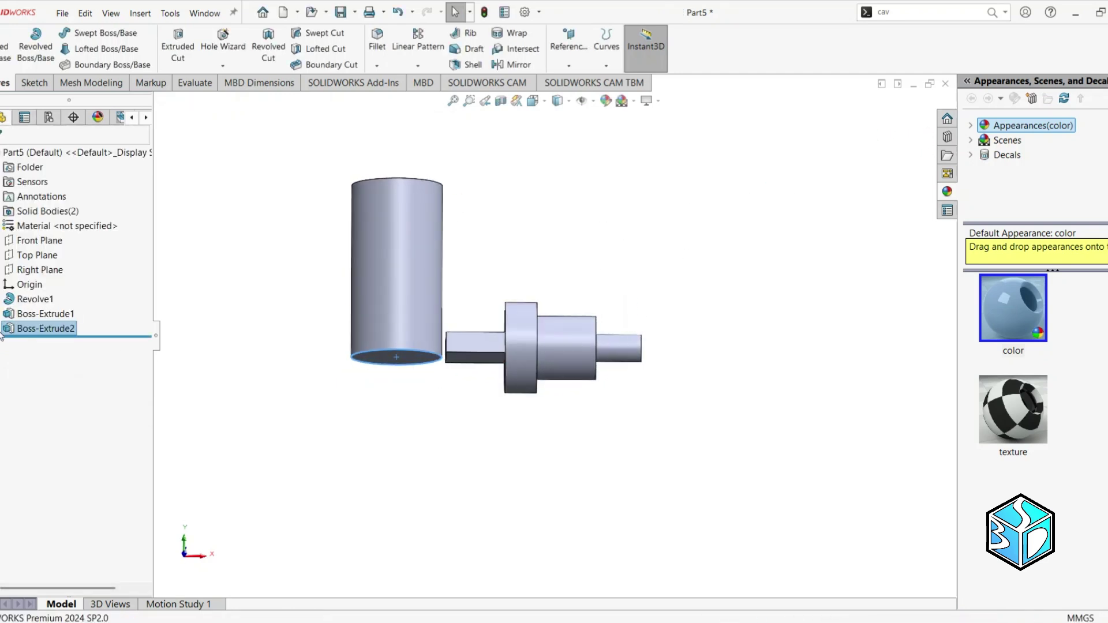
pyautogui.doubleClick(46, 344)
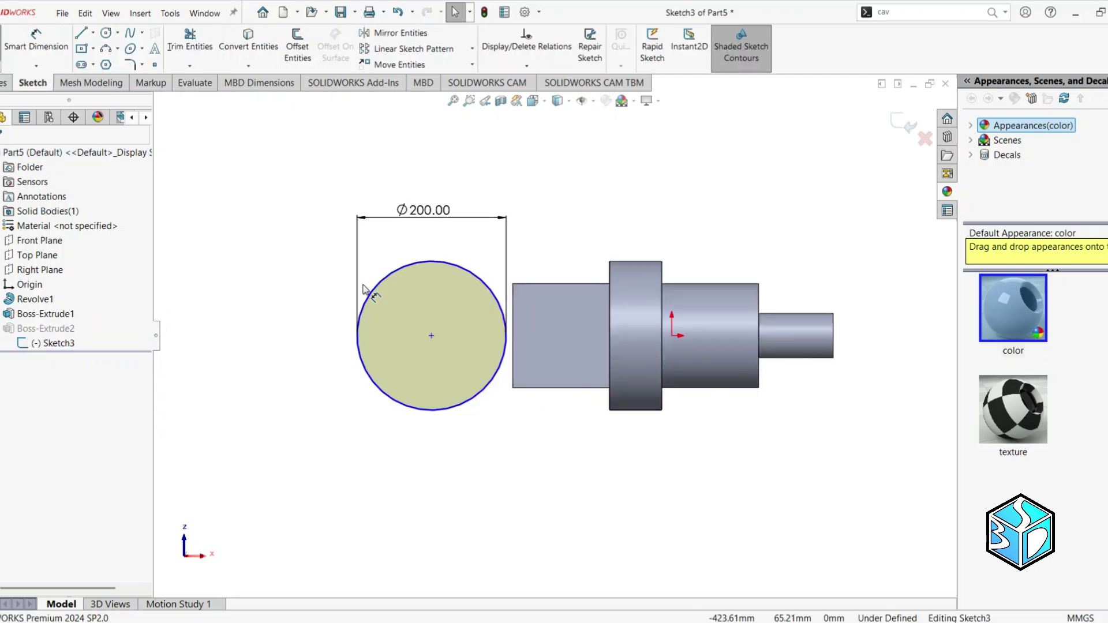
pyautogui.click(92, 33)
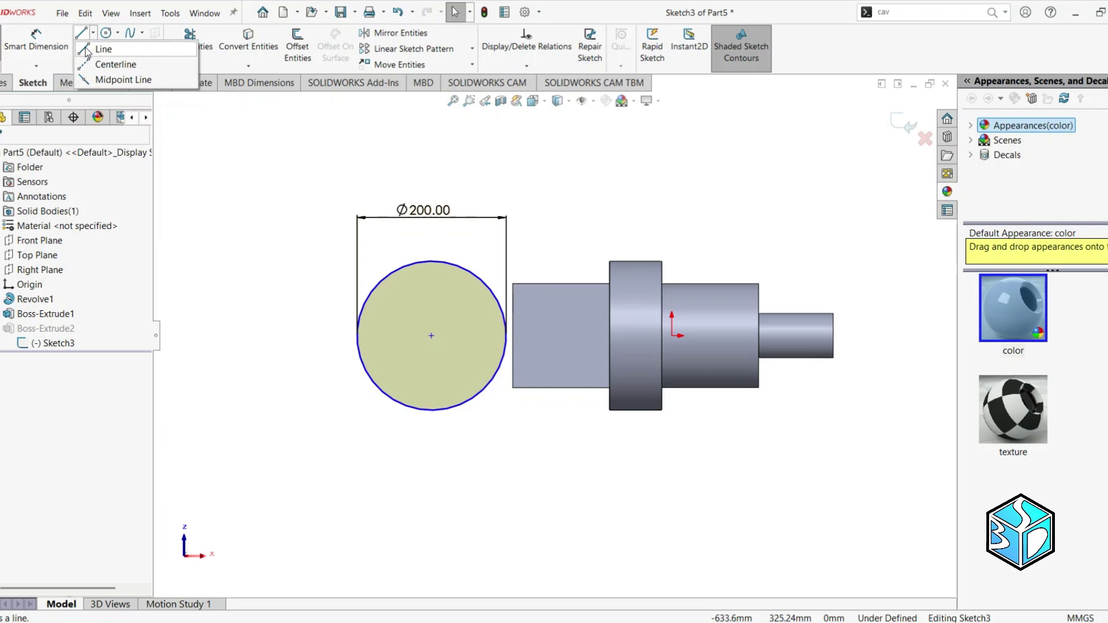
pyautogui.click(103, 49)
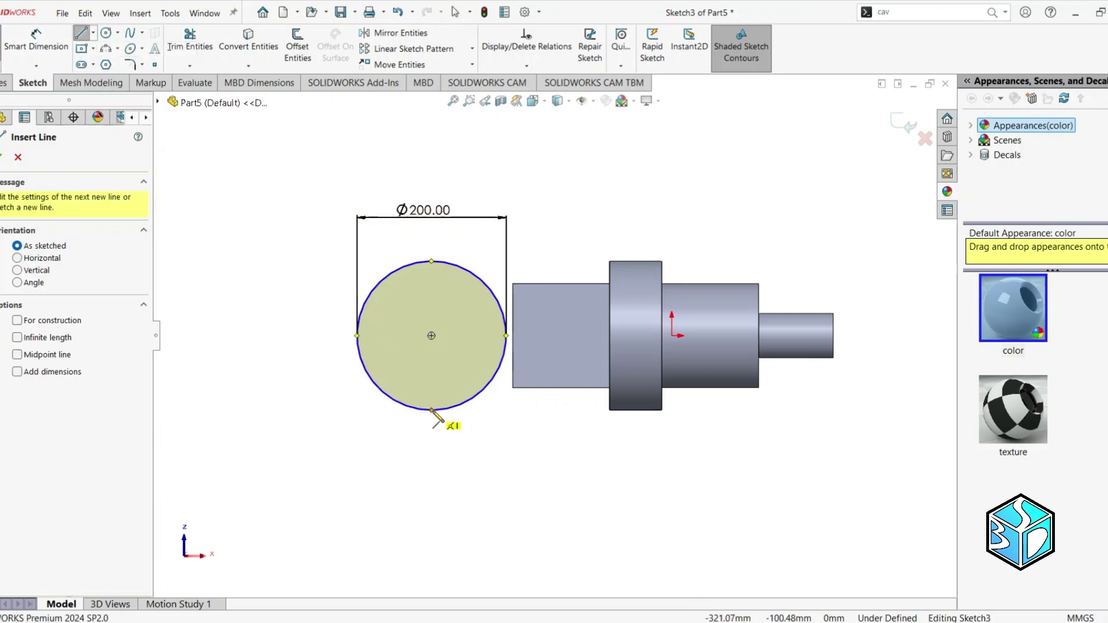
pyautogui.moveTo(432, 411); pyautogui.dragTo(432, 262)
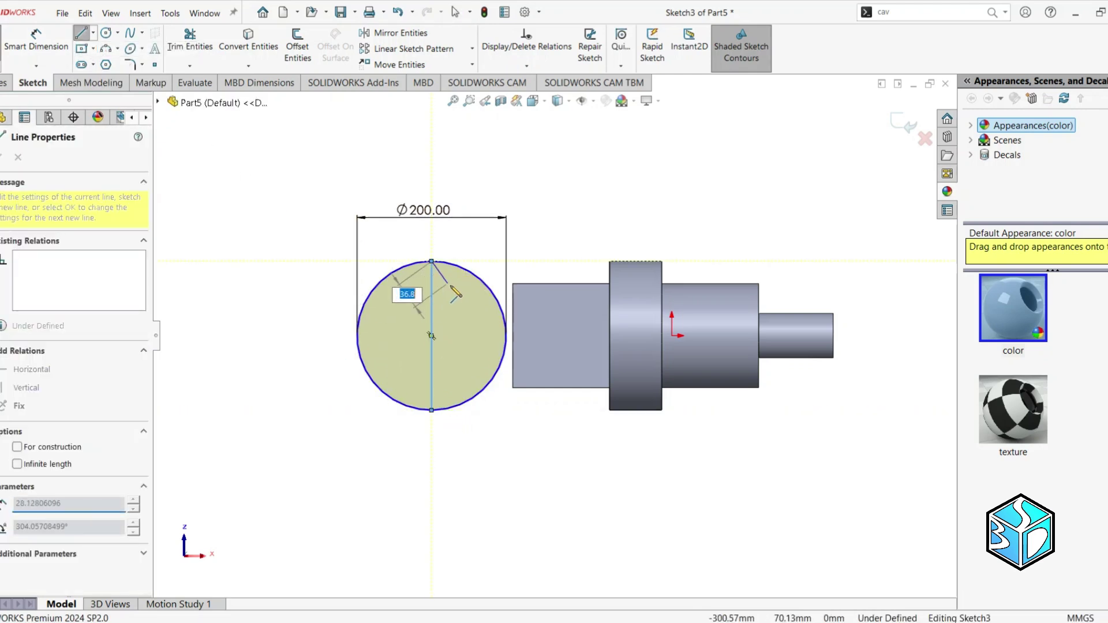
pyautogui.press('Escape')
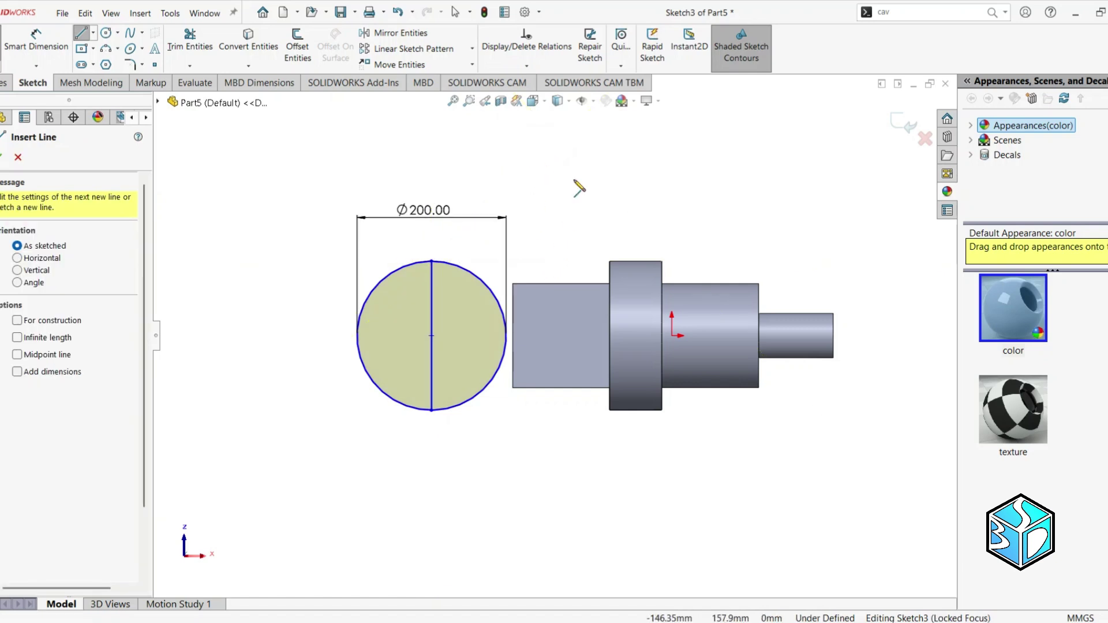
pyautogui.moveTo(575, 185); pyautogui.dragTo(577, 165, button='right')
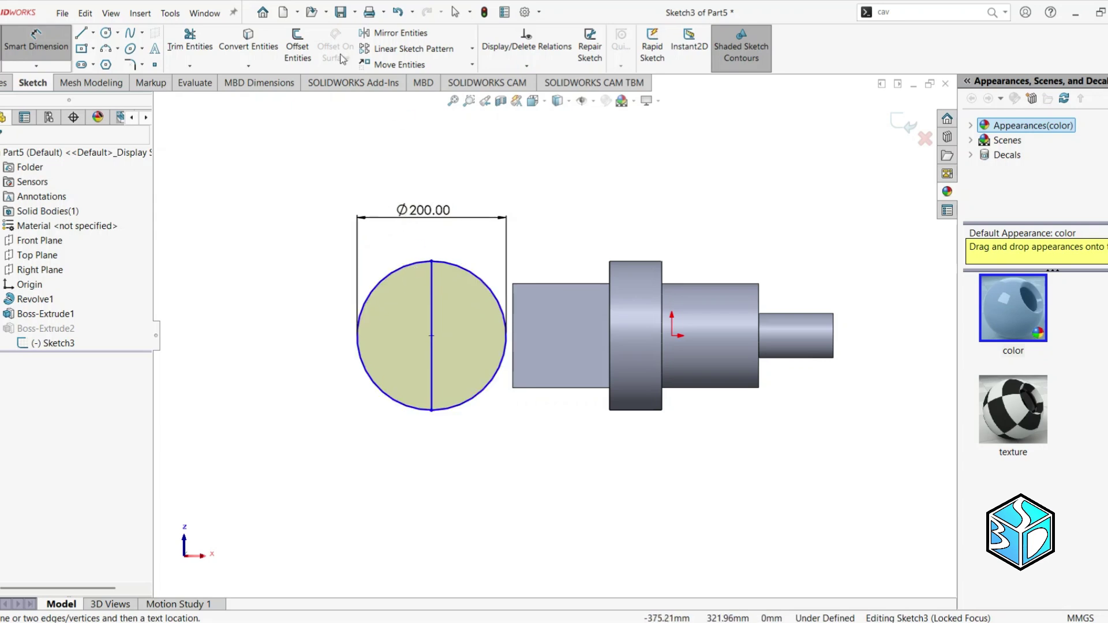
# - Trim away the circle's left arc and exit the sketch to rebuild Boss-Extrude2
pyautogui.click(191, 47)
pyautogui.click(362, 300)
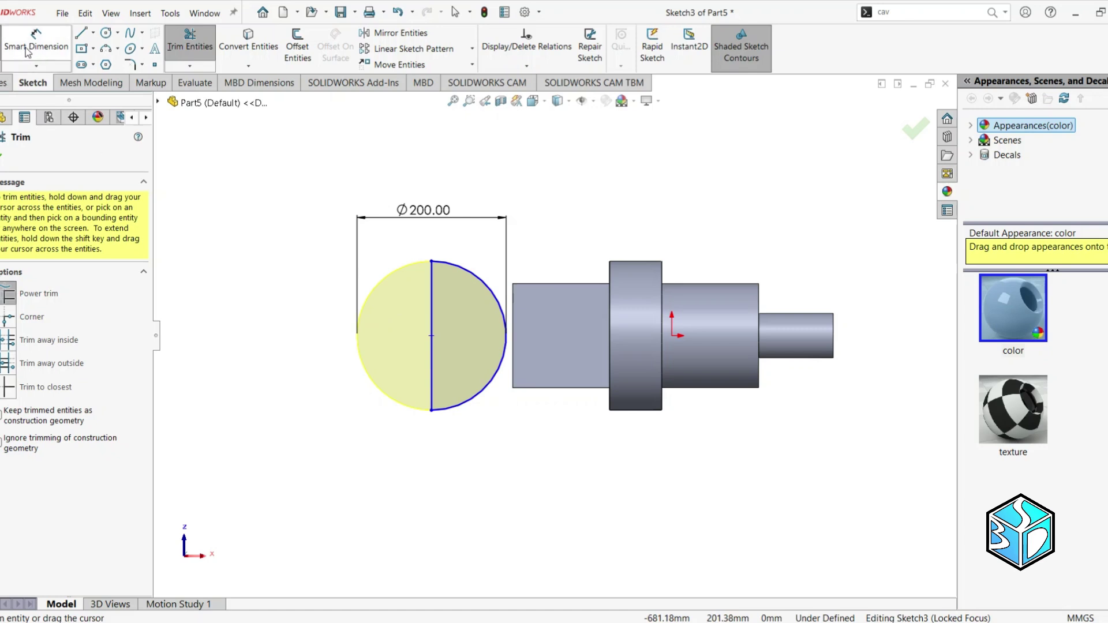
pyautogui.press('Escape')
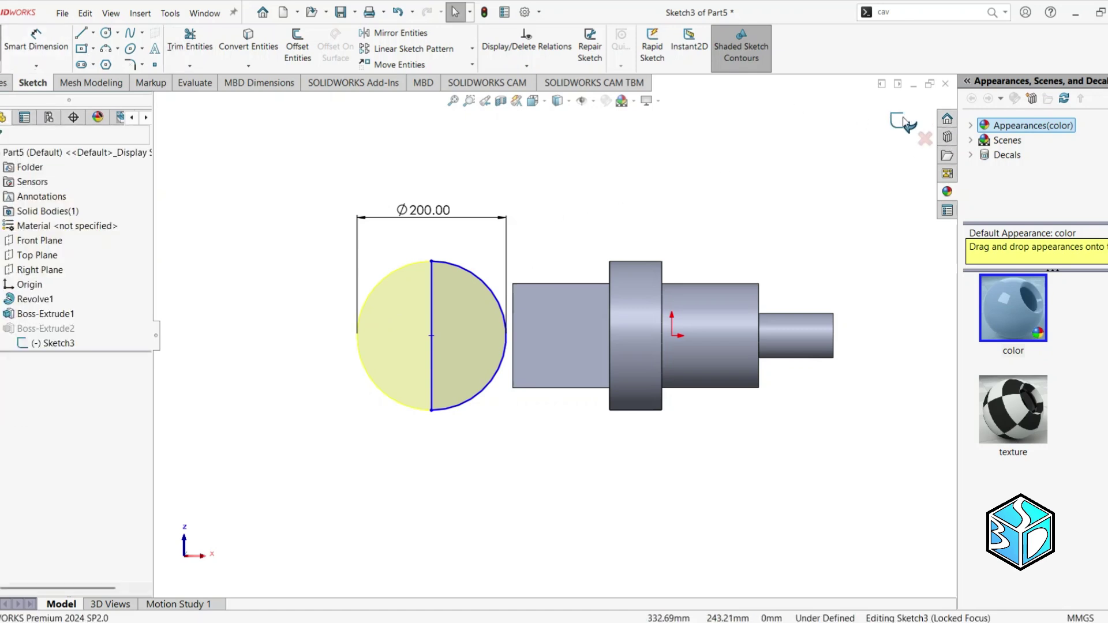
pyautogui.click(893, 119)
pyautogui.moveTo(502, 348)
pyautogui.mouseDown(button='middle')
pyautogui.moveTo(526, 210)
pyautogui.moveTo(559, 147)
pyautogui.moveTo(638, 355)
pyautogui.mouseUp(button='middle')
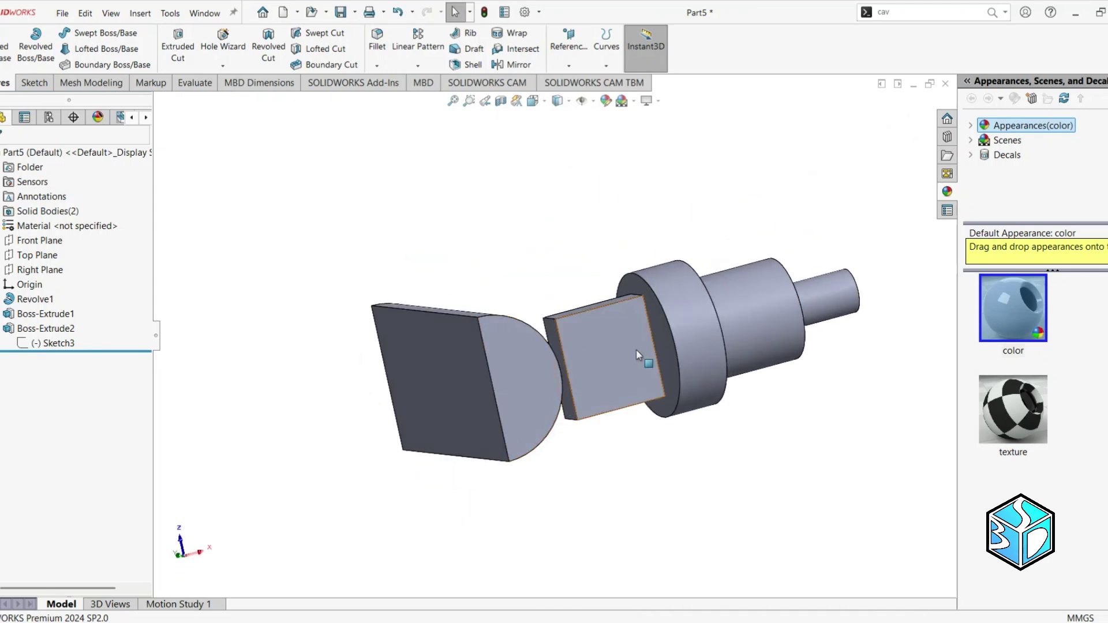
# - Start a sketch on the rectangular bar's end face
pyautogui.hotkey('ctrl', '7')
pyautogui.moveTo(505, 288); pyautogui.dragTo(535, 279, button='middle')
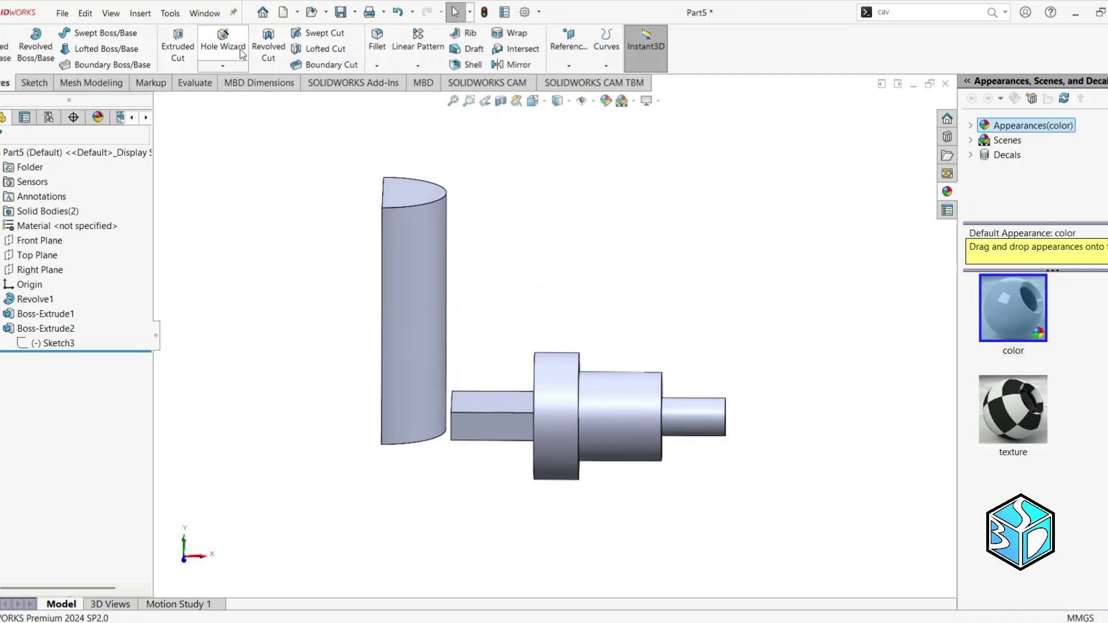
pyautogui.moveTo(534, 398); pyautogui.dragTo(474, 422, button='middle')
pyautogui.click(462, 421)
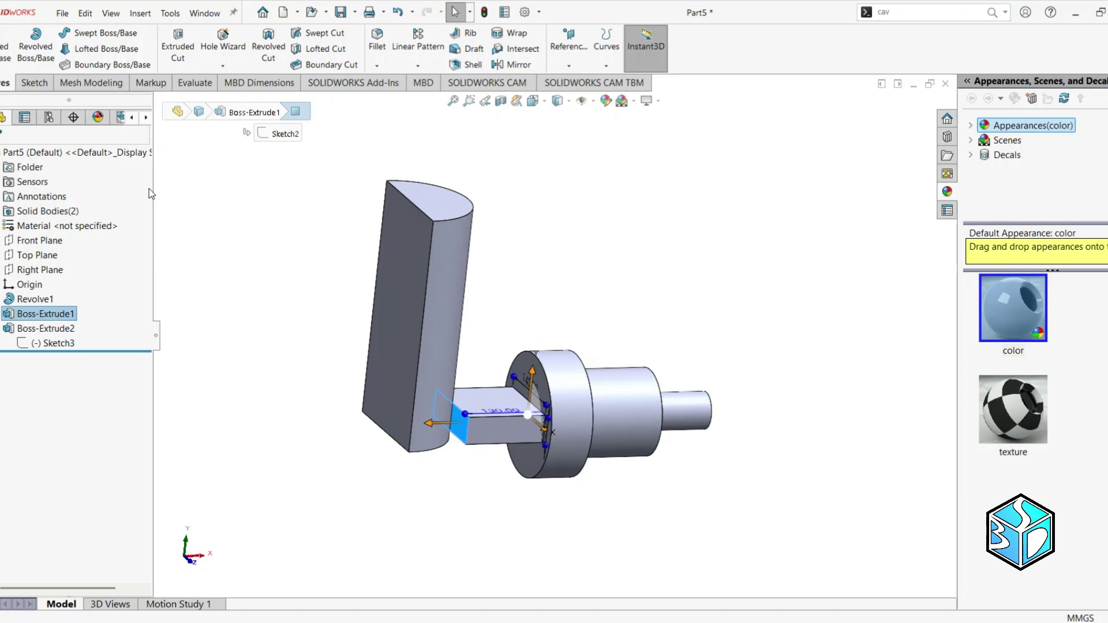
pyautogui.click(40, 83)
pyautogui.click(7, 46)
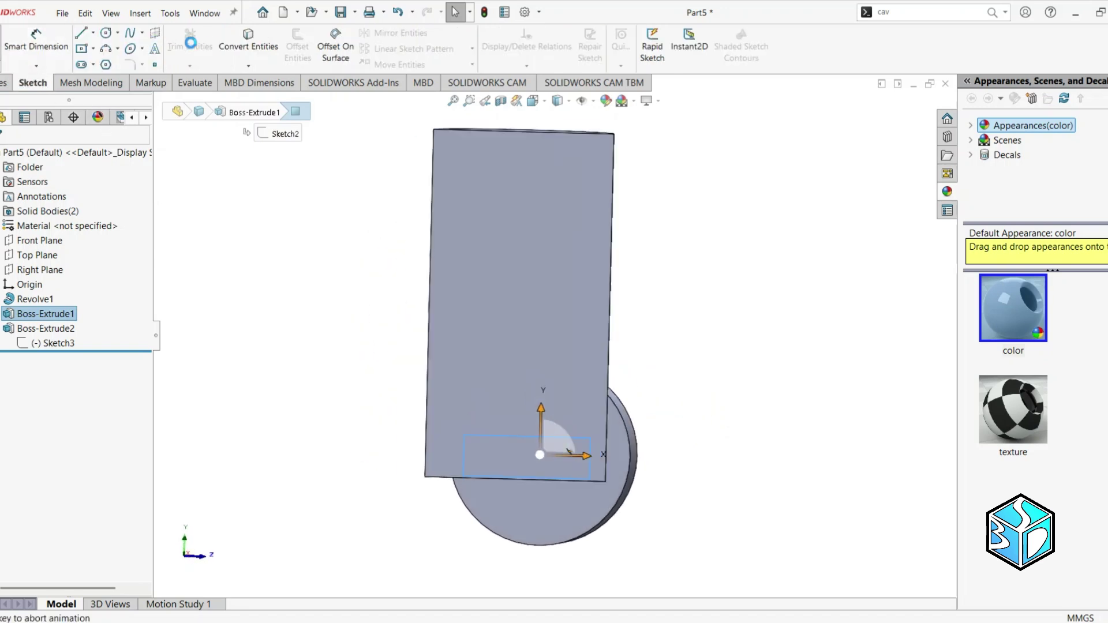
pyautogui.hotkey('ctrl', 'shift', 'z')
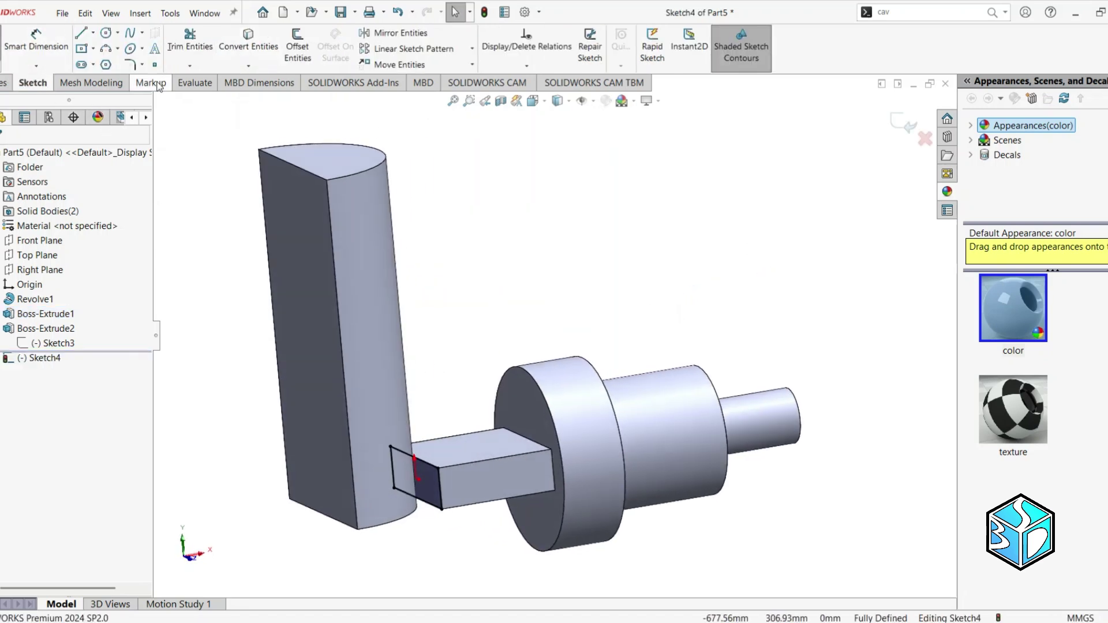
# - Extrude the end-face sketch Up To Surface, ending at the half-cylinder face
pyautogui.click(3, 85)
pyautogui.click(5, 46)
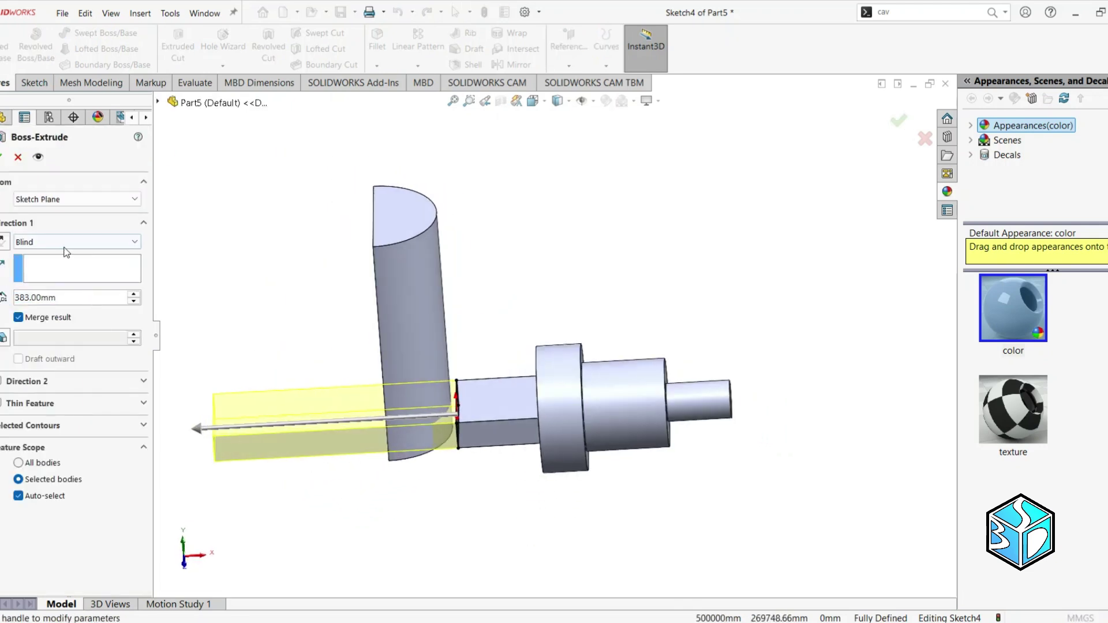
pyautogui.click(66, 243)
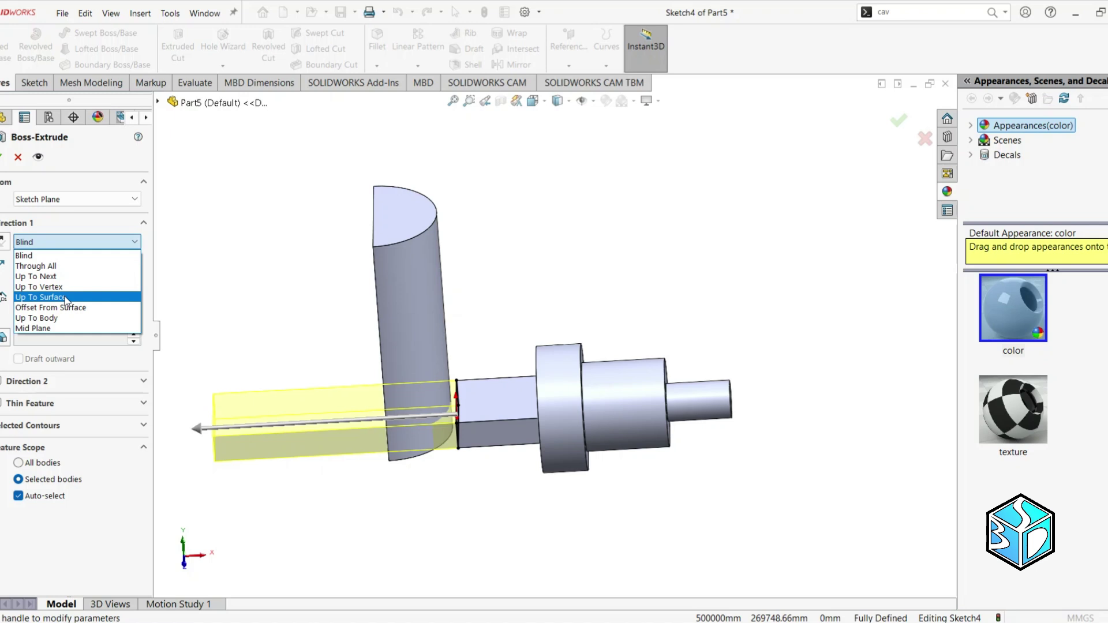
pyautogui.click(65, 297)
pyautogui.click(442, 334)
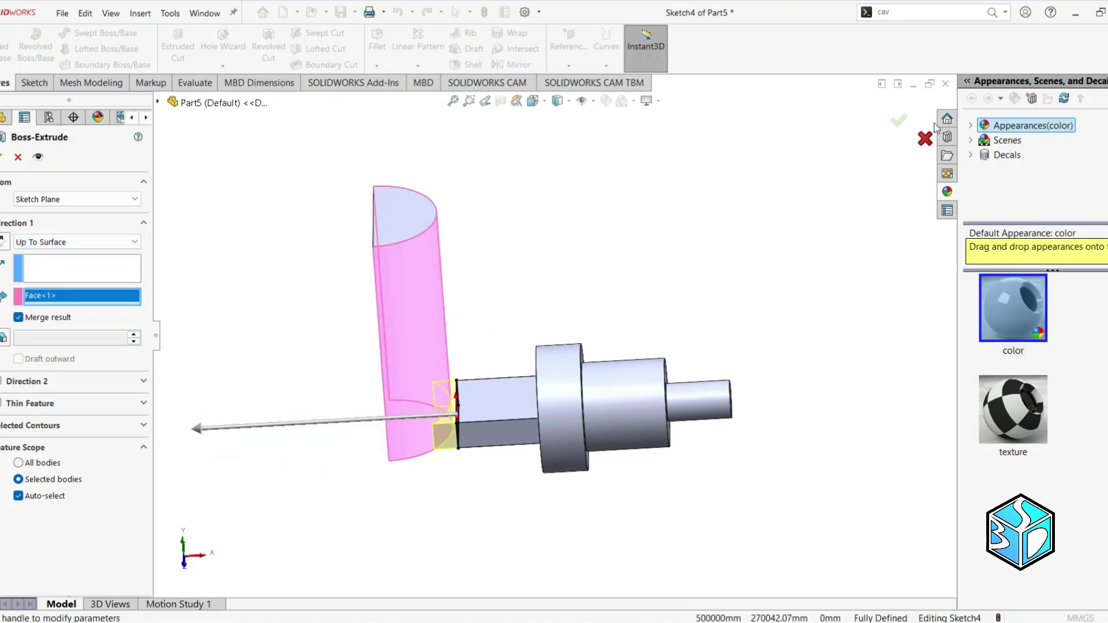
pyautogui.click(898, 120)
pyautogui.moveTo(535, 279); pyautogui.dragTo(482, 142, button='middle')
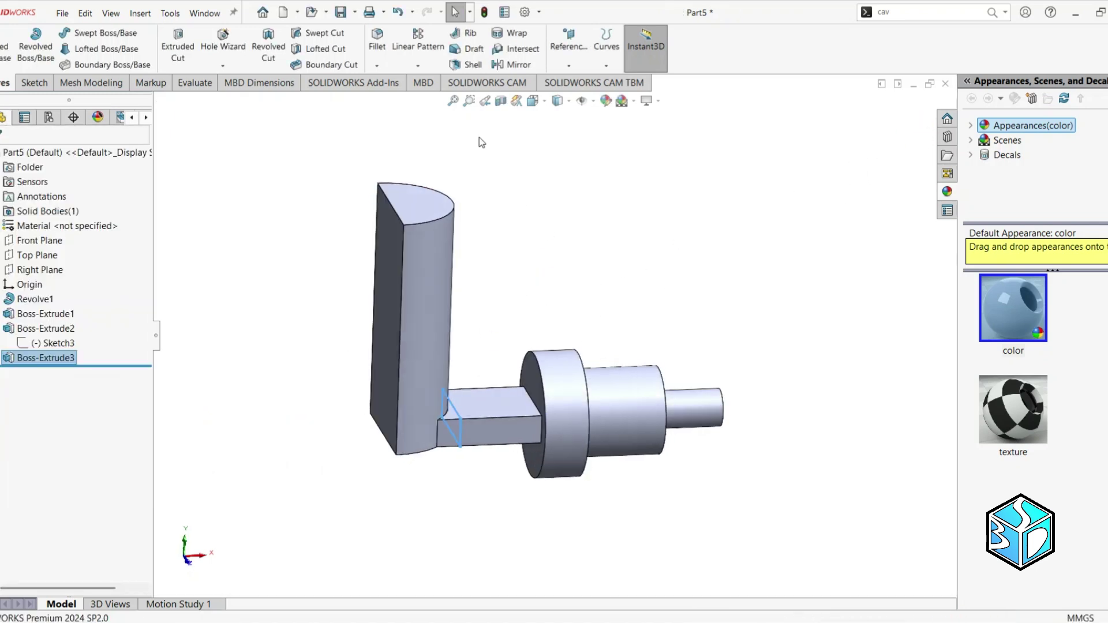
# - Apply a 2° draft to two bar faces, using the flange face as neutral plane
pyautogui.click(474, 50)
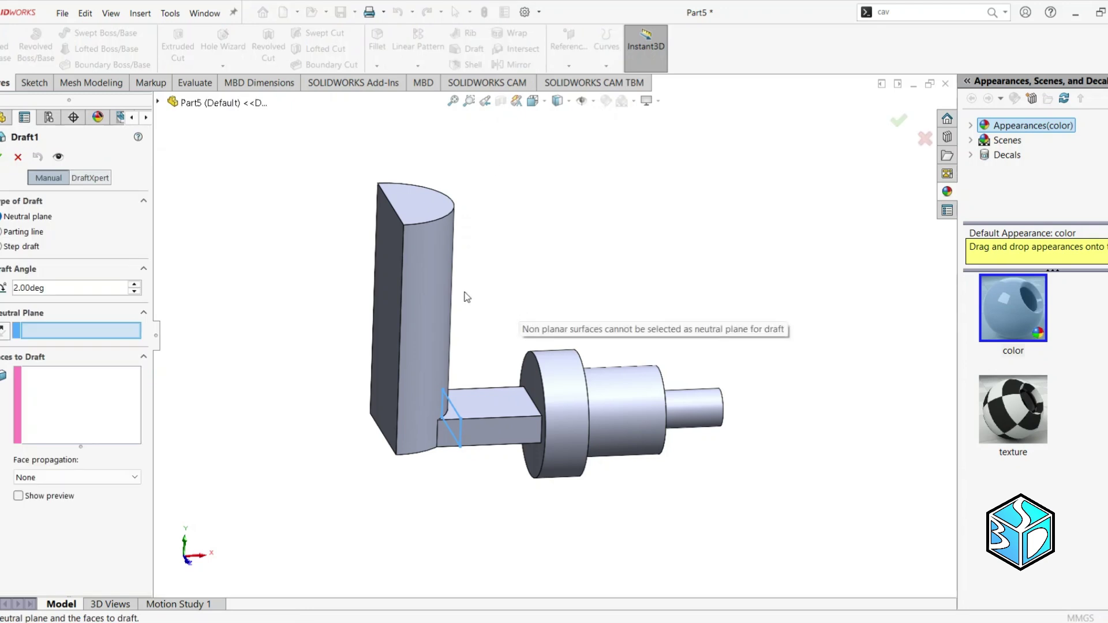
pyautogui.moveTo(531, 294); pyautogui.dragTo(534, 379, button='middle')
pyautogui.click(534, 378)
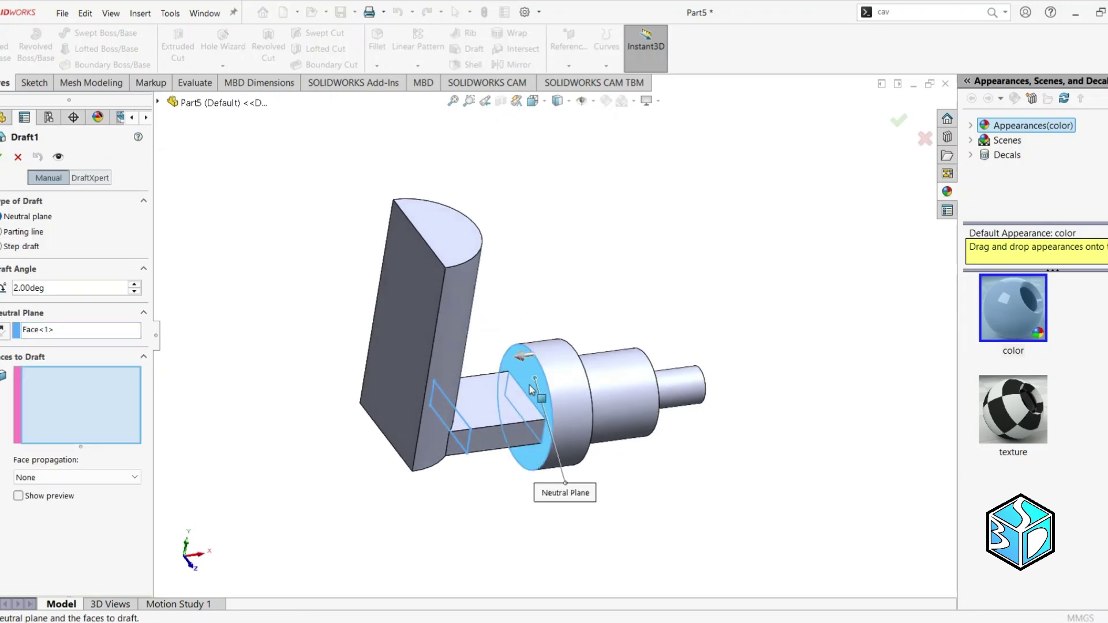
pyautogui.click(479, 441)
pyautogui.moveTo(479, 441); pyautogui.dragTo(519, 346, button='middle')
pyautogui.click(490, 397)
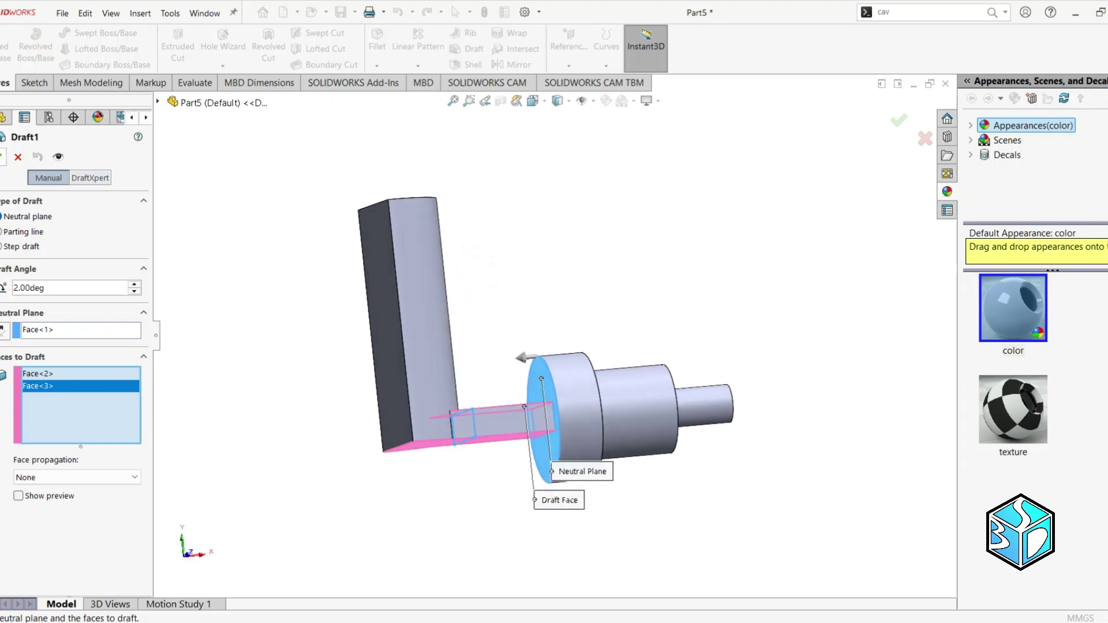
pyautogui.press('Return')
pyautogui.moveTo(619, 277); pyautogui.dragTo(498, 339, button='middle')
# - Make an assembly from the part, saving it as Alloy1 and replacing the existing file
pyautogui.click(61, 13)
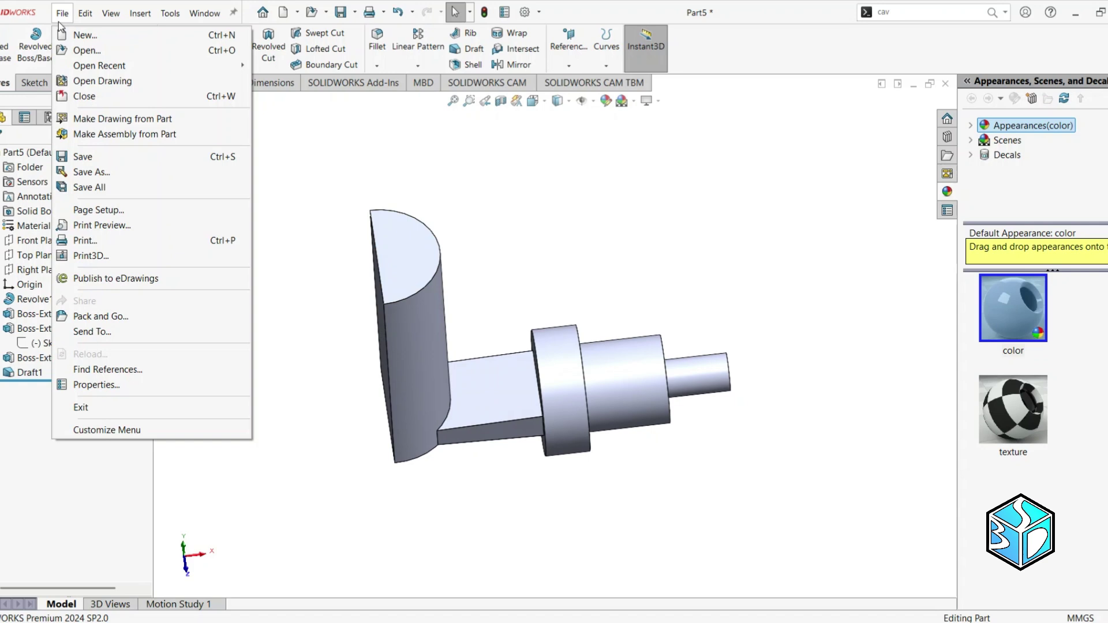
pyautogui.click(96, 134)
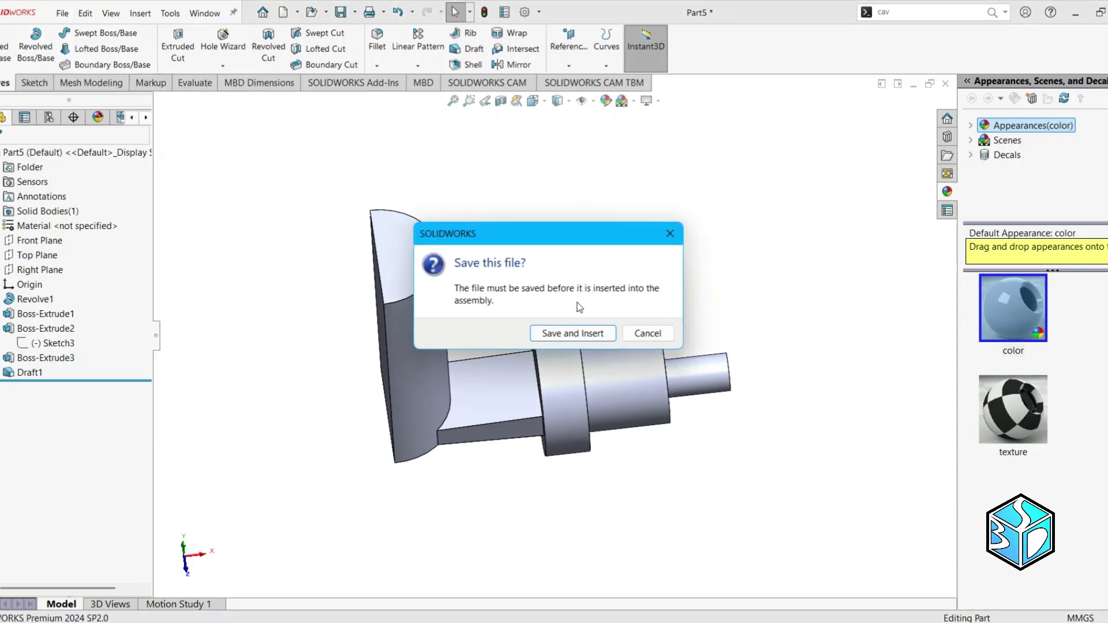
pyautogui.click(572, 333)
pyautogui.write('All')
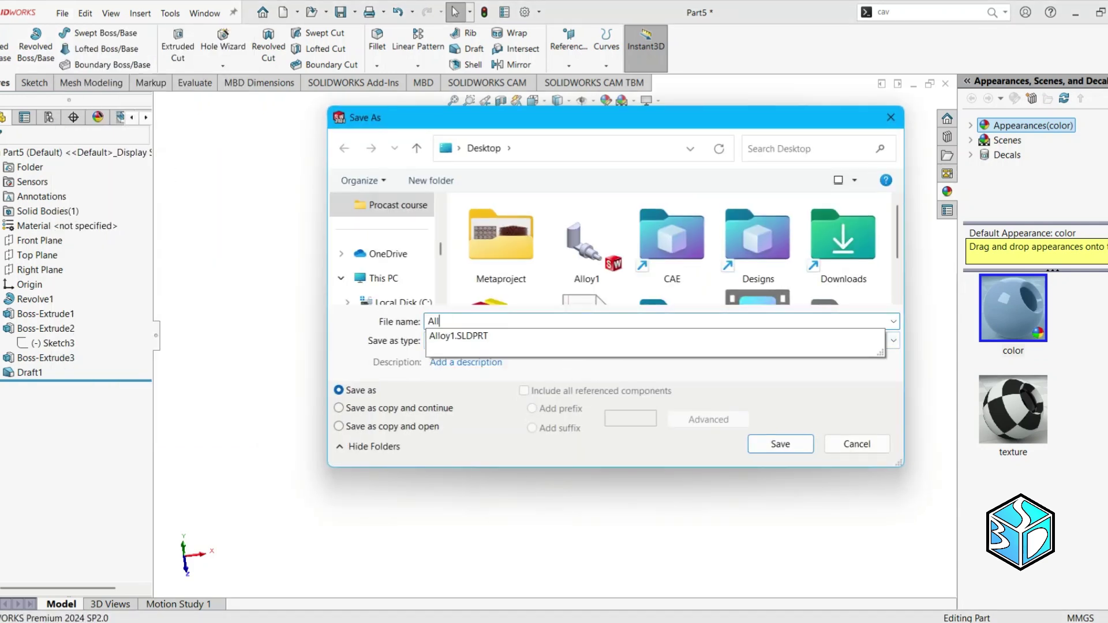
pyautogui.write('oy1')
pyautogui.press('Return')
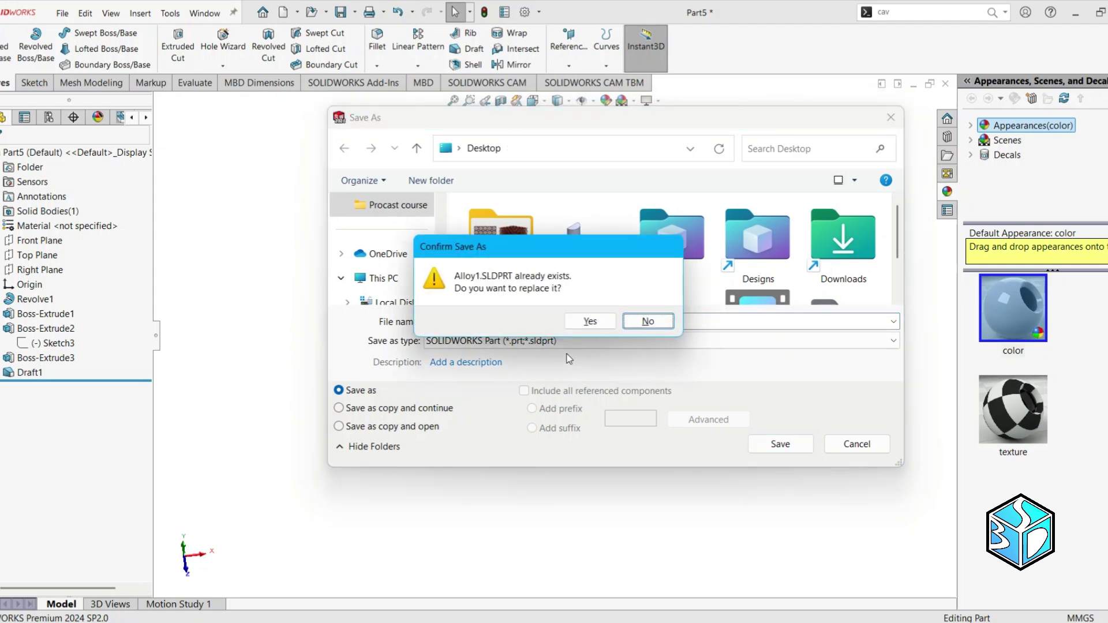
pyautogui.press('Left')
pyautogui.press('Return')
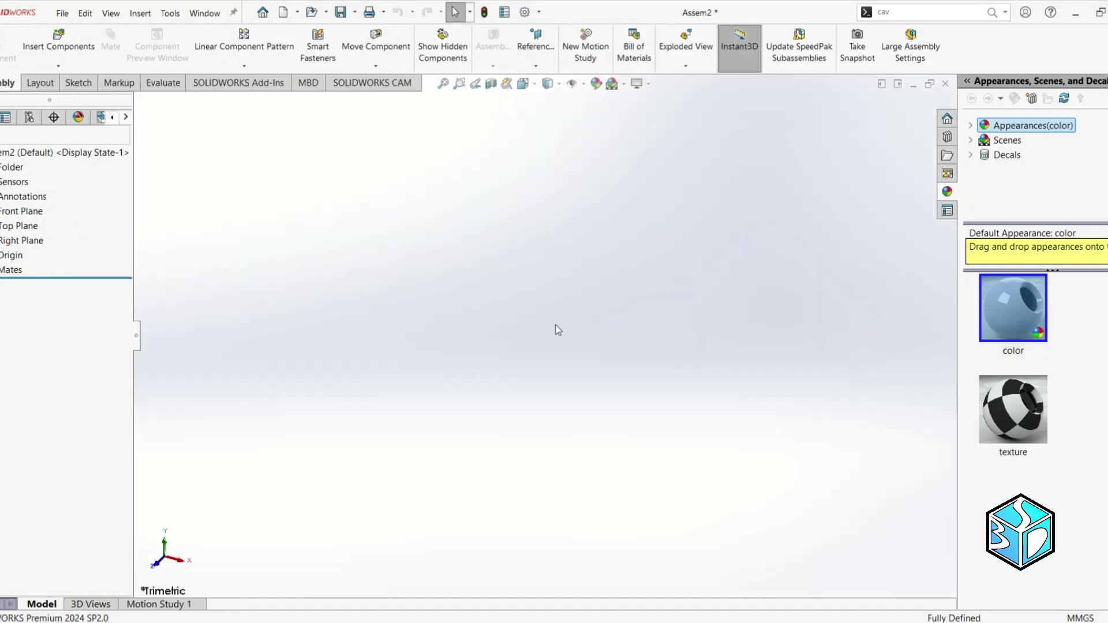
# - Place Alloy1 in the assembly and apply the Plain White scene in isometric view
pyautogui.click(516, 323)
pyautogui.moveTo(478, 328); pyautogui.dragTo(519, 254, button='middle')
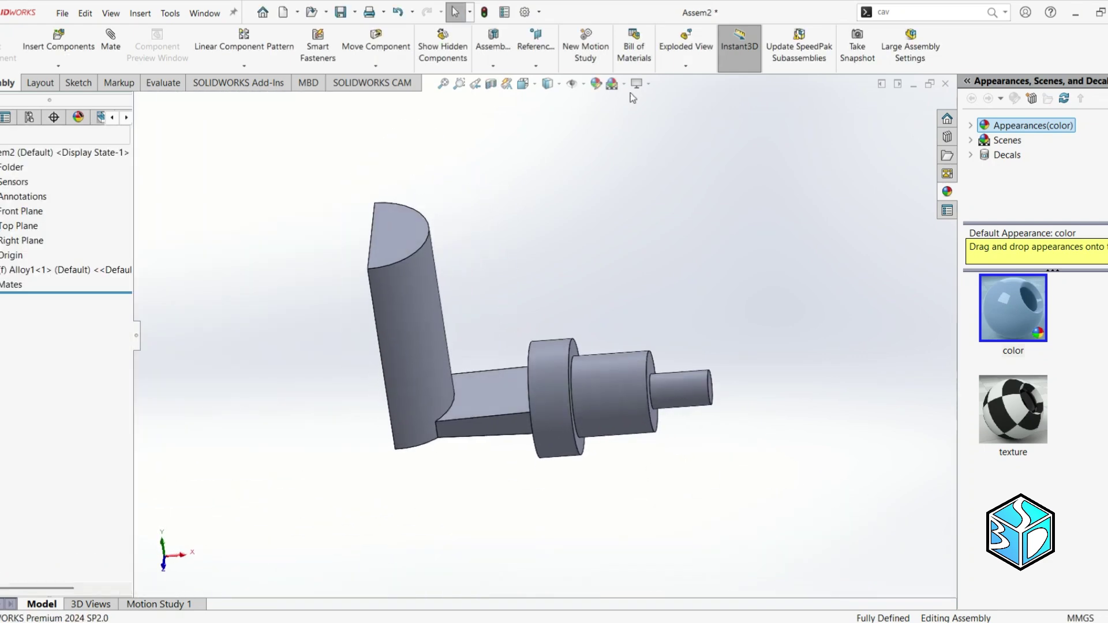
pyautogui.click(616, 87)
pyautogui.click(640, 114)
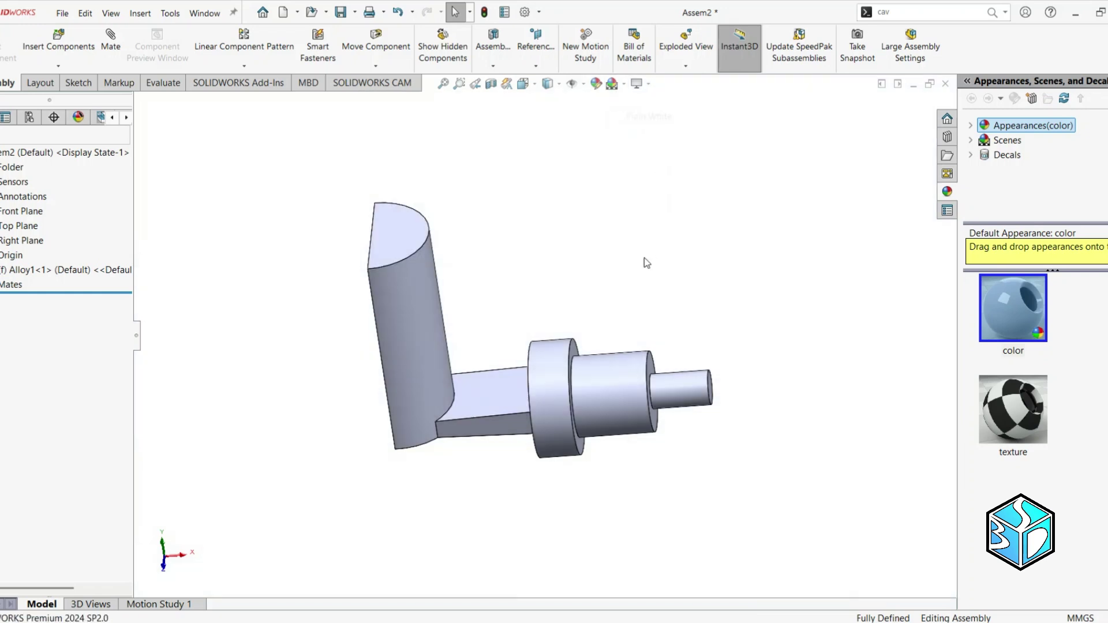
pyautogui.hotkey('ctrl', '7')
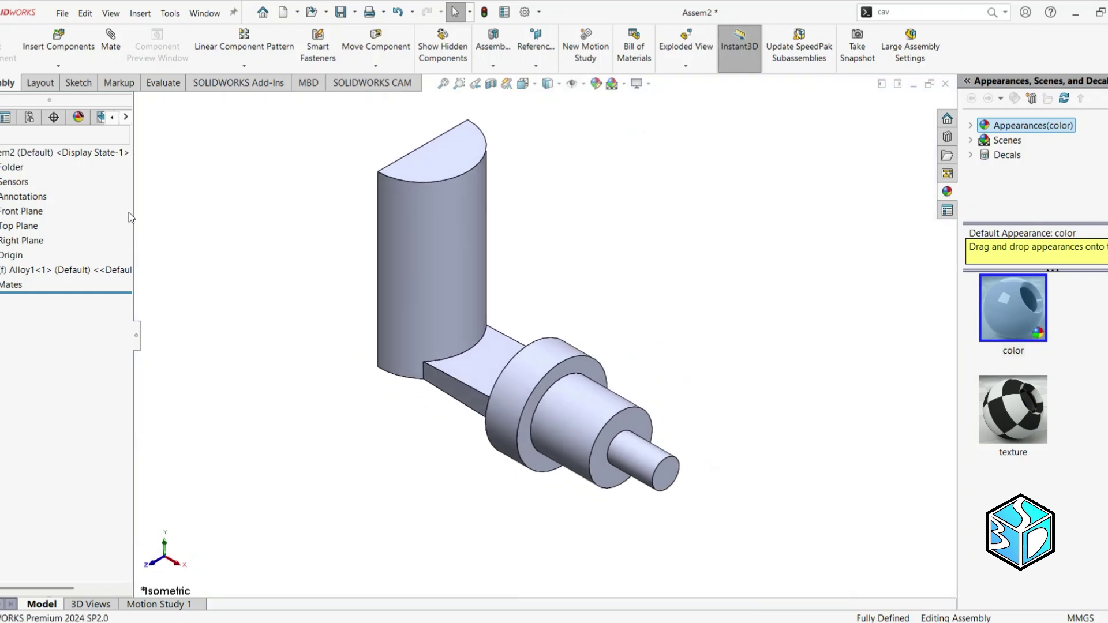
# - Insert a new blank part at the origin and rename it Alloy2
pyautogui.click(65, 64)
pyautogui.click(64, 96)
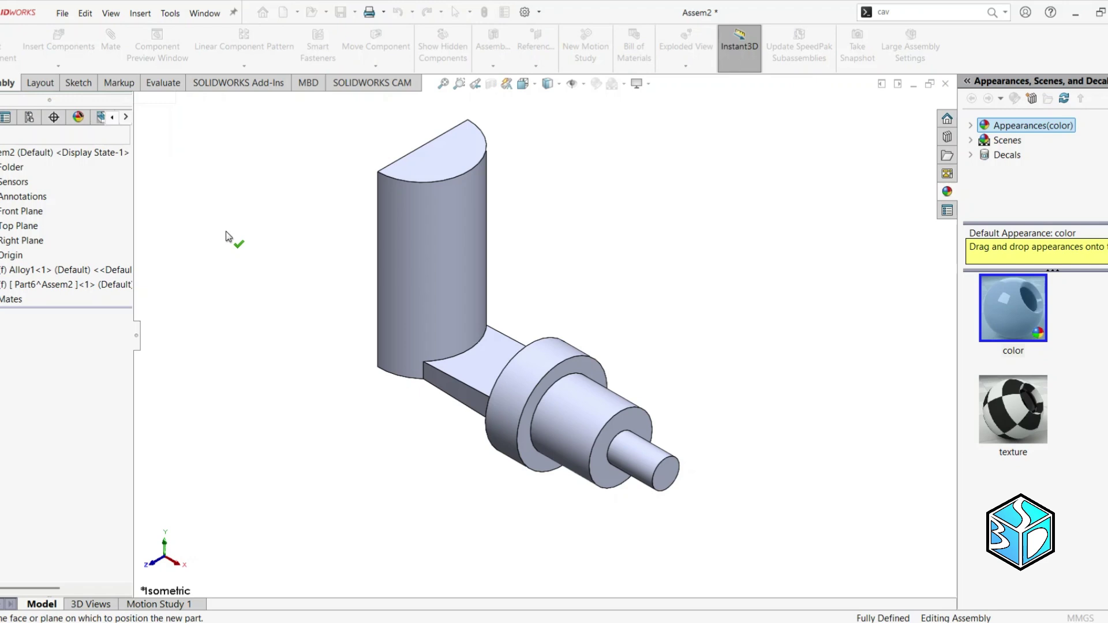
pyautogui.click(285, 210)
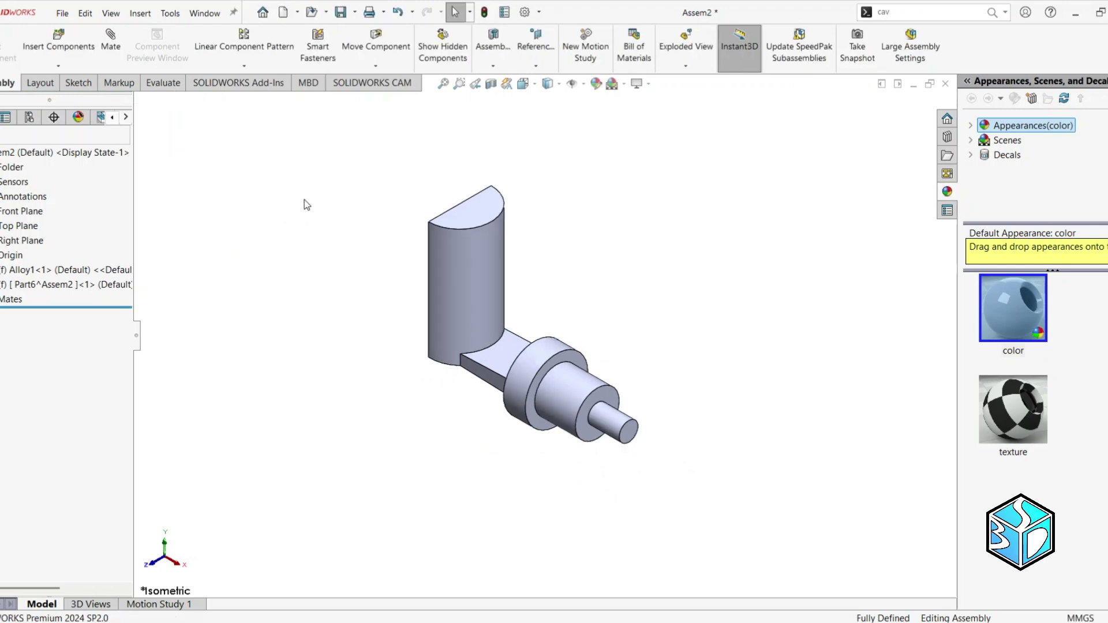
pyautogui.click(51, 284)
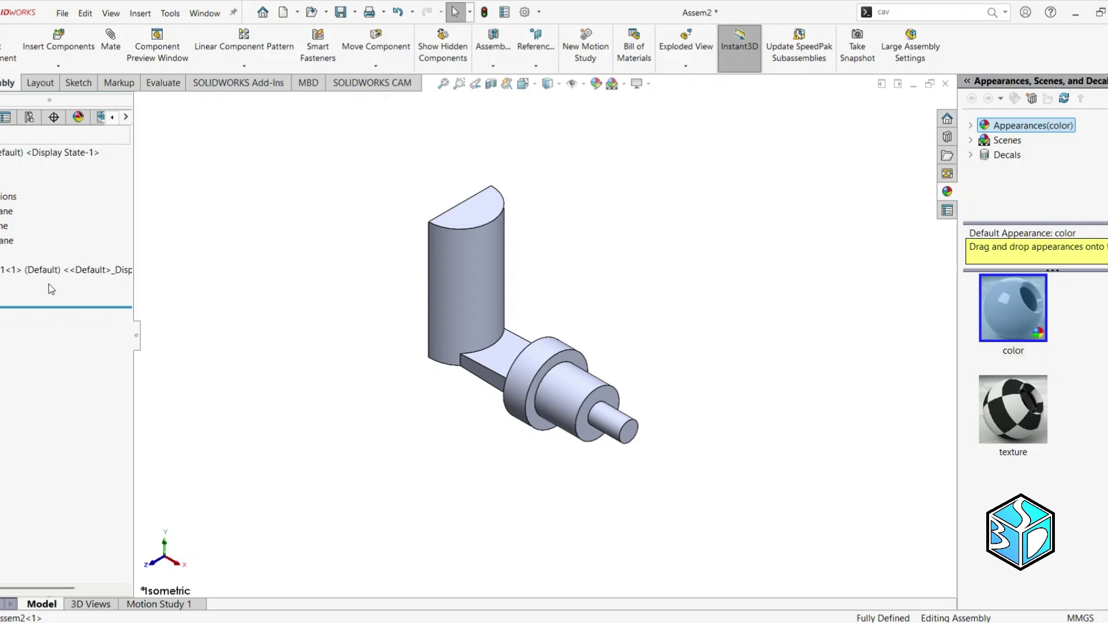
pyautogui.press('Return')
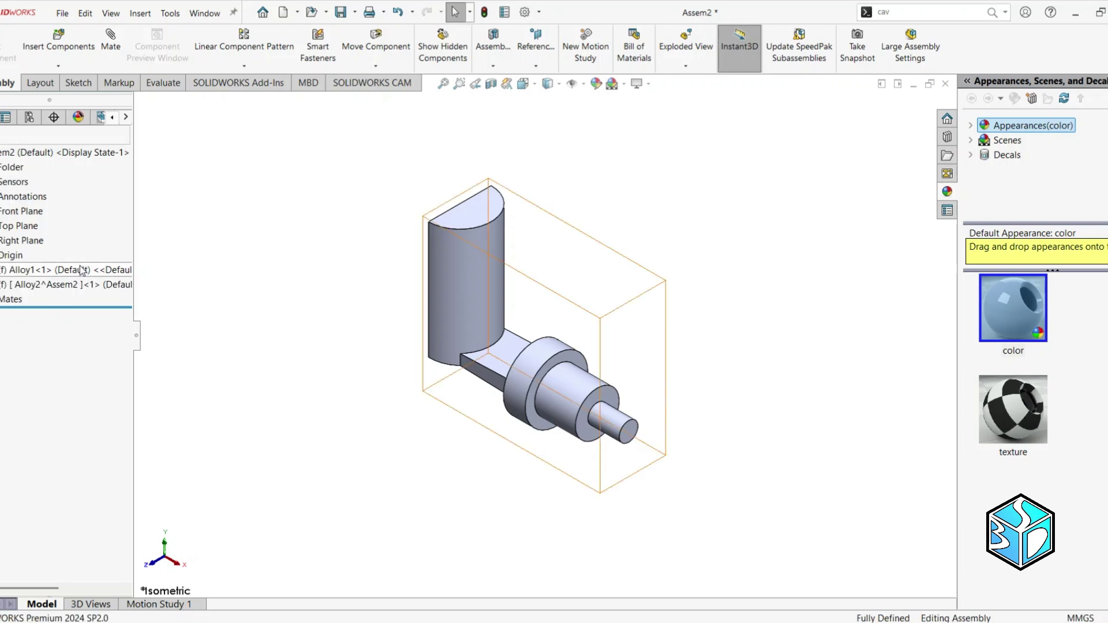
pyautogui.rightClick(90, 288)
# - Edit Alloy2 with a sketch on the half-cylinder's top face and convert its straight left edge
pyautogui.click(132, 219)
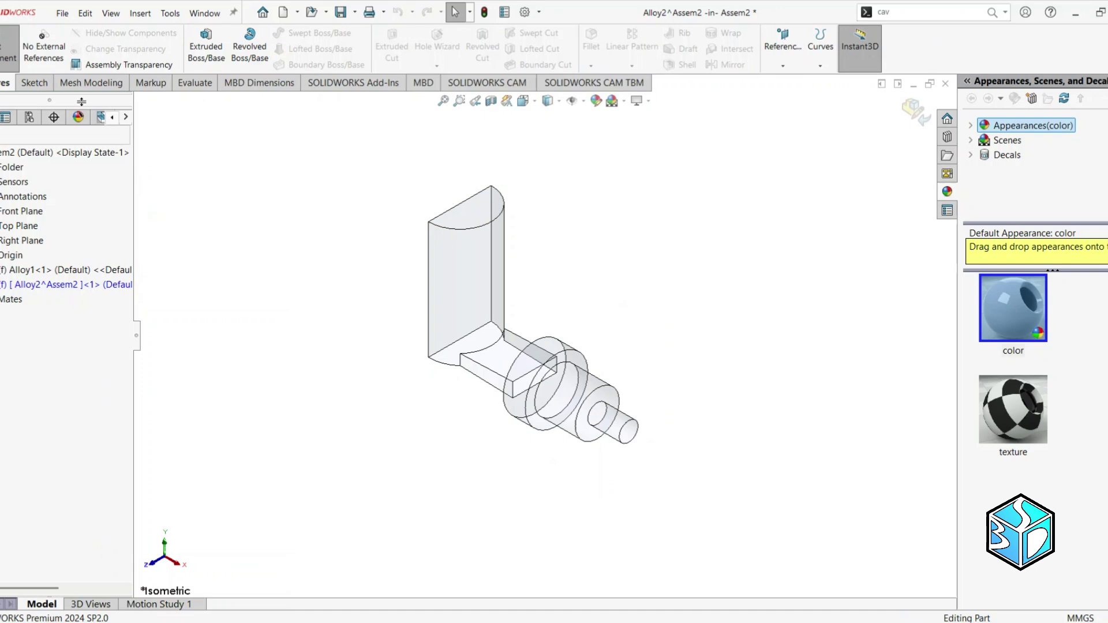
pyautogui.click(195, 52)
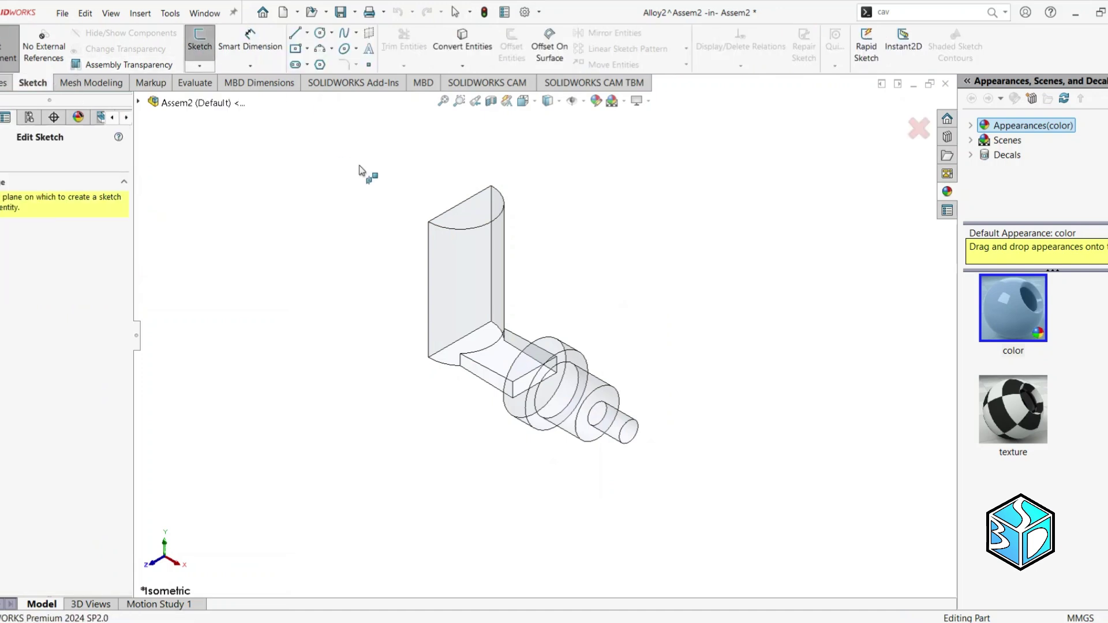
pyautogui.click(455, 213)
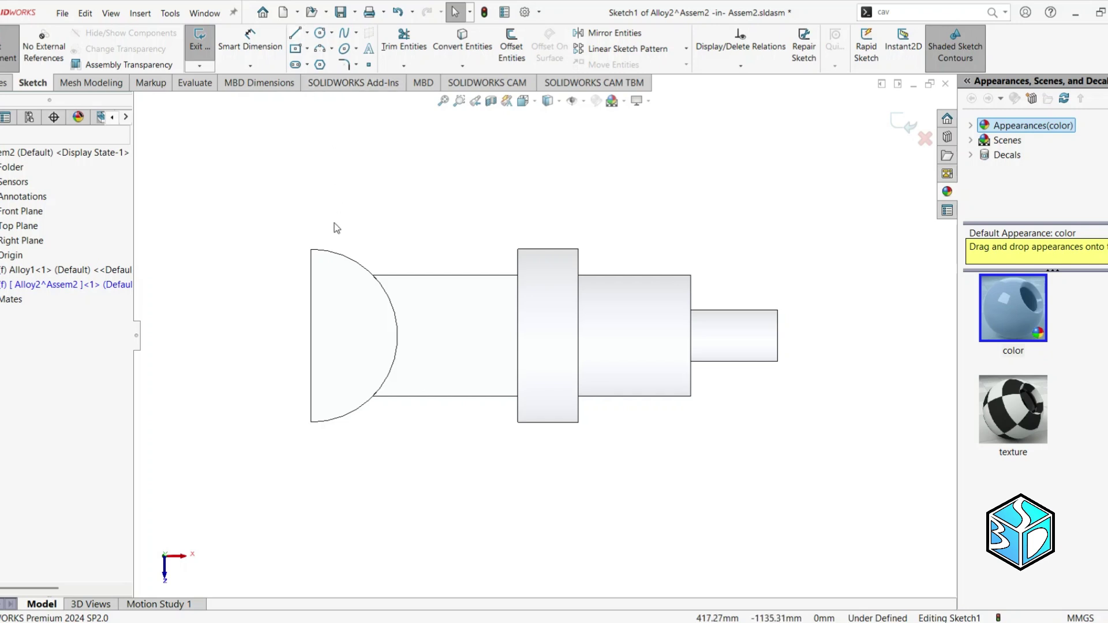
pyautogui.click(312, 293)
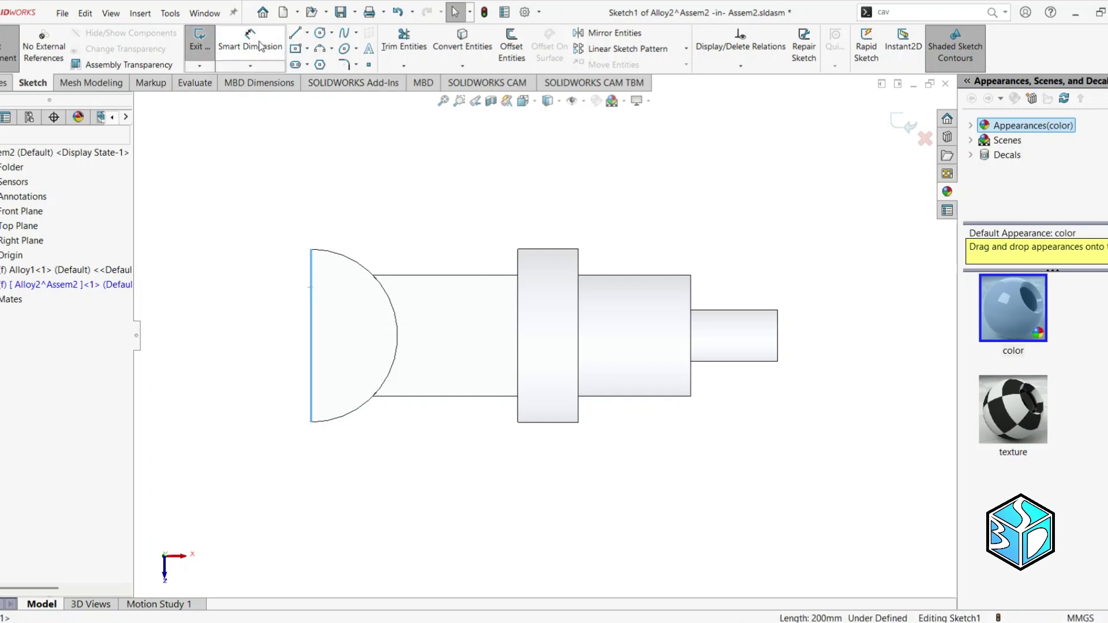
pyautogui.click(462, 40)
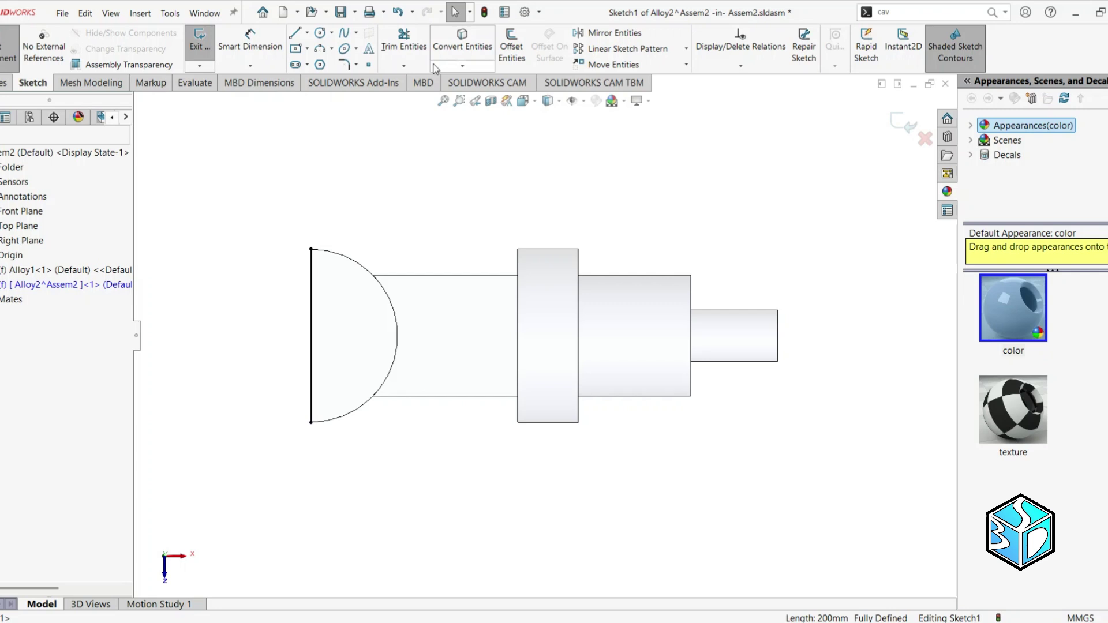
# - Draw a circle centred on the line's midpoint and trim away its right half
pyautogui.click(320, 34)
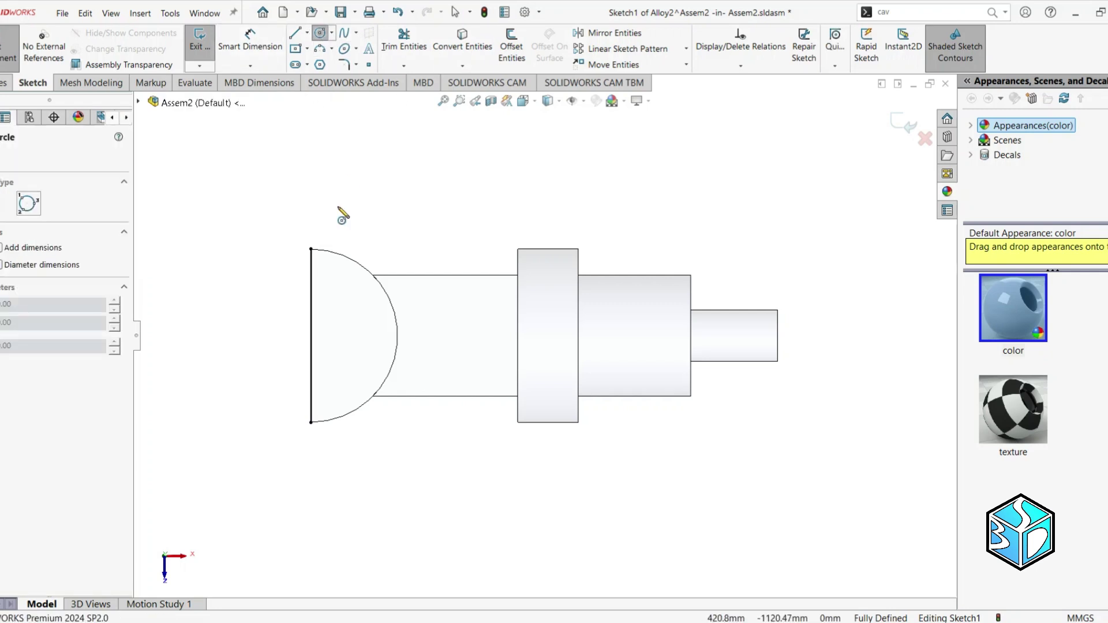
pyautogui.click(311, 336)
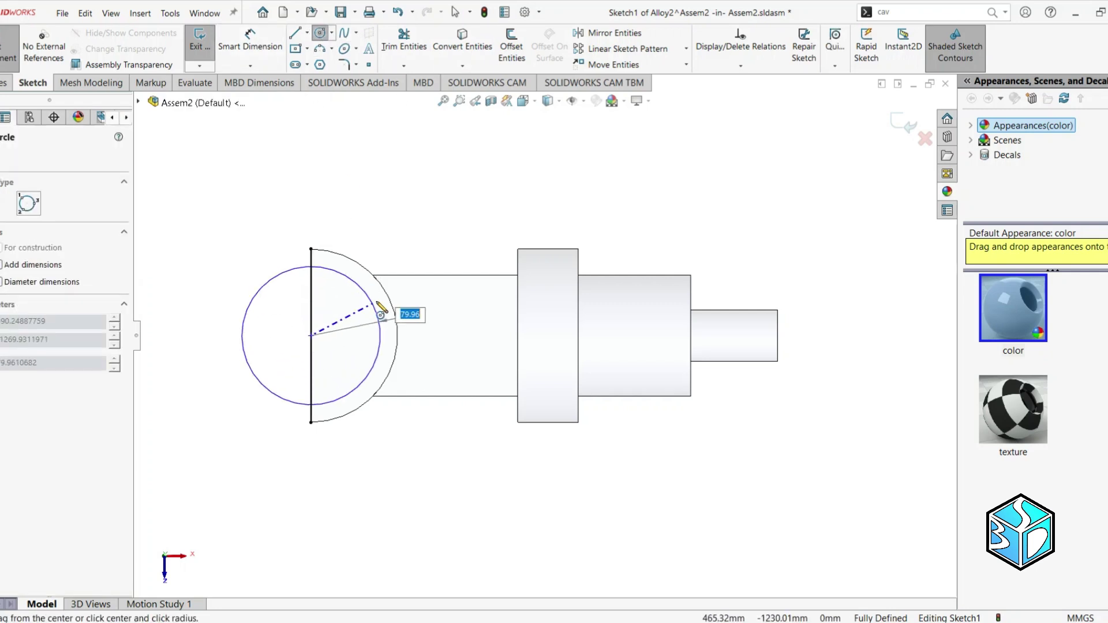
pyautogui.click(394, 304)
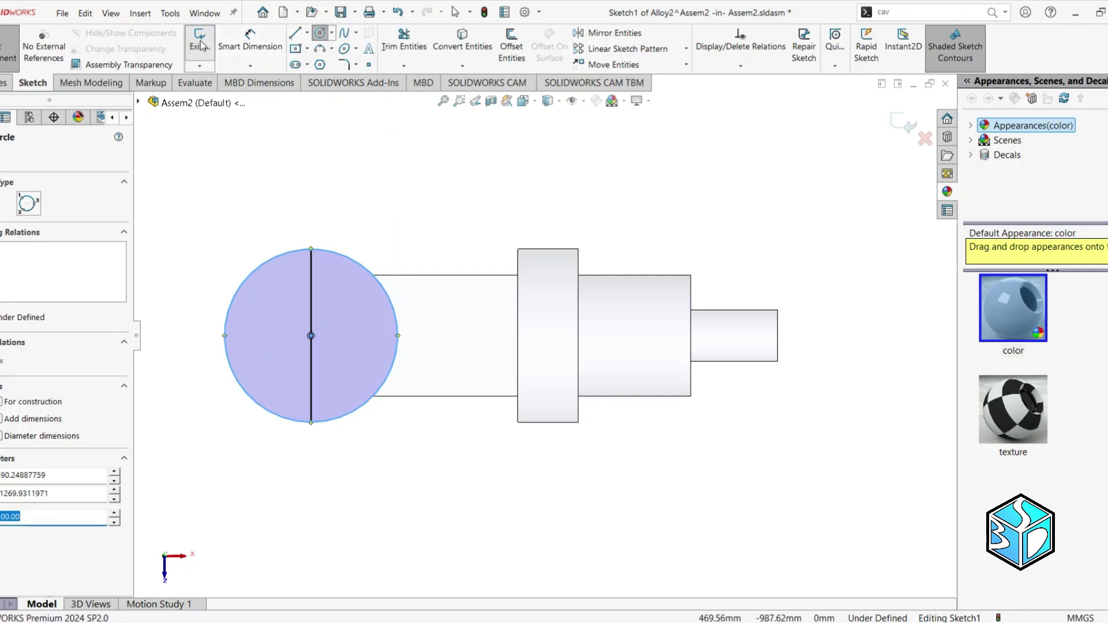
pyautogui.click(404, 40)
pyautogui.moveTo(358, 218); pyautogui.dragTo(344, 476)
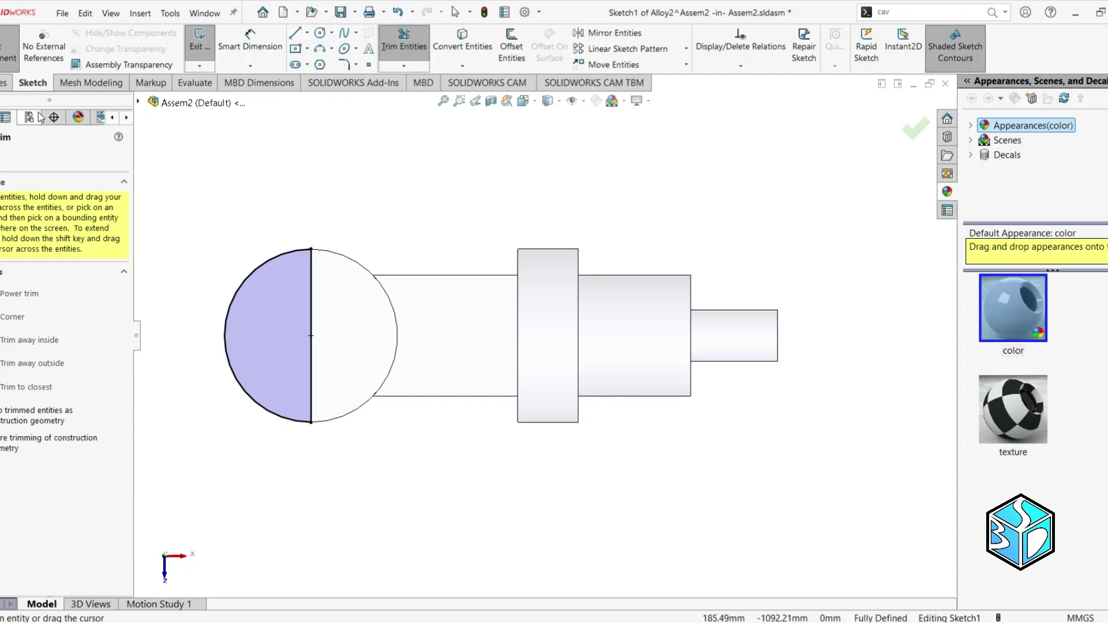
# - Extrude the half-circle up to Alloy1's face, then return to the assembly in isometric view
pyautogui.click(6, 84)
pyautogui.click(206, 46)
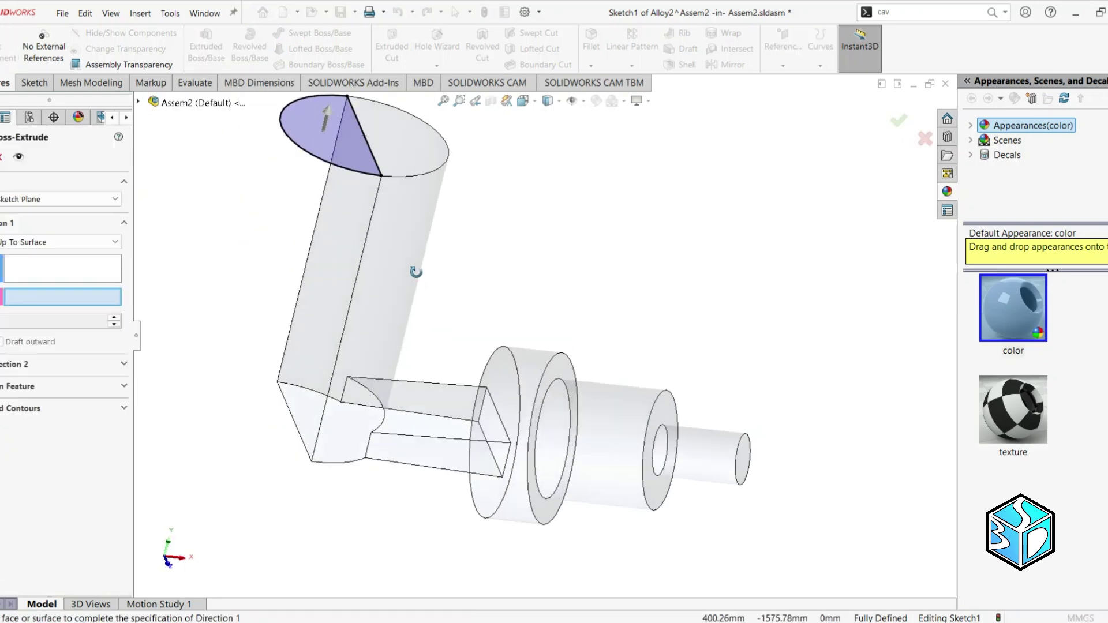
pyautogui.moveTo(415, 271); pyautogui.dragTo(319, 381, button='middle')
pyautogui.click(318, 388)
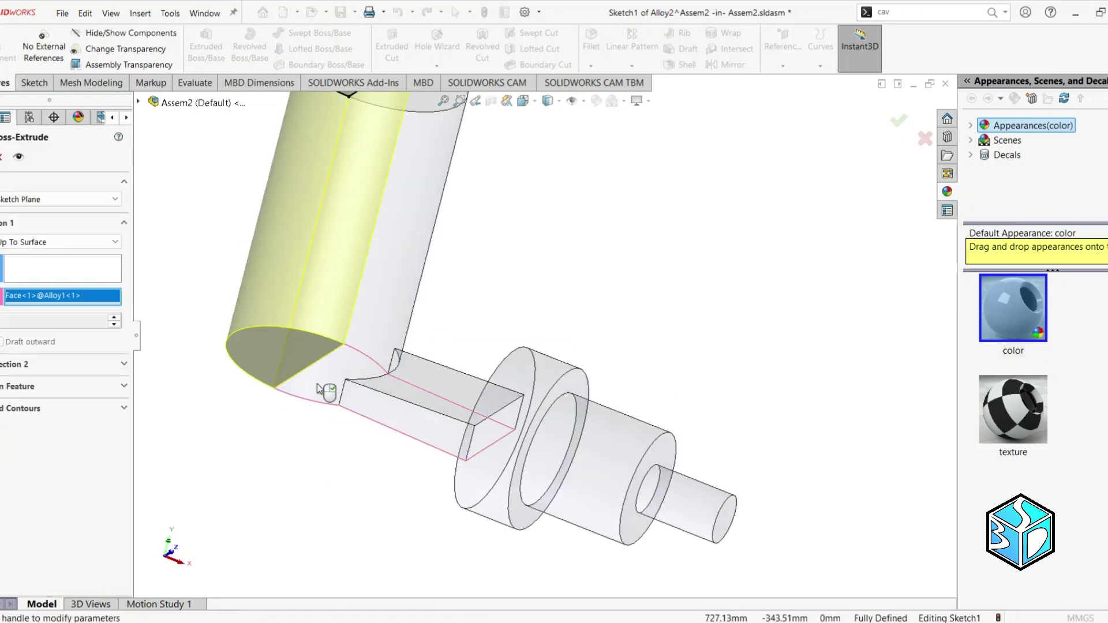
pyautogui.click(898, 119)
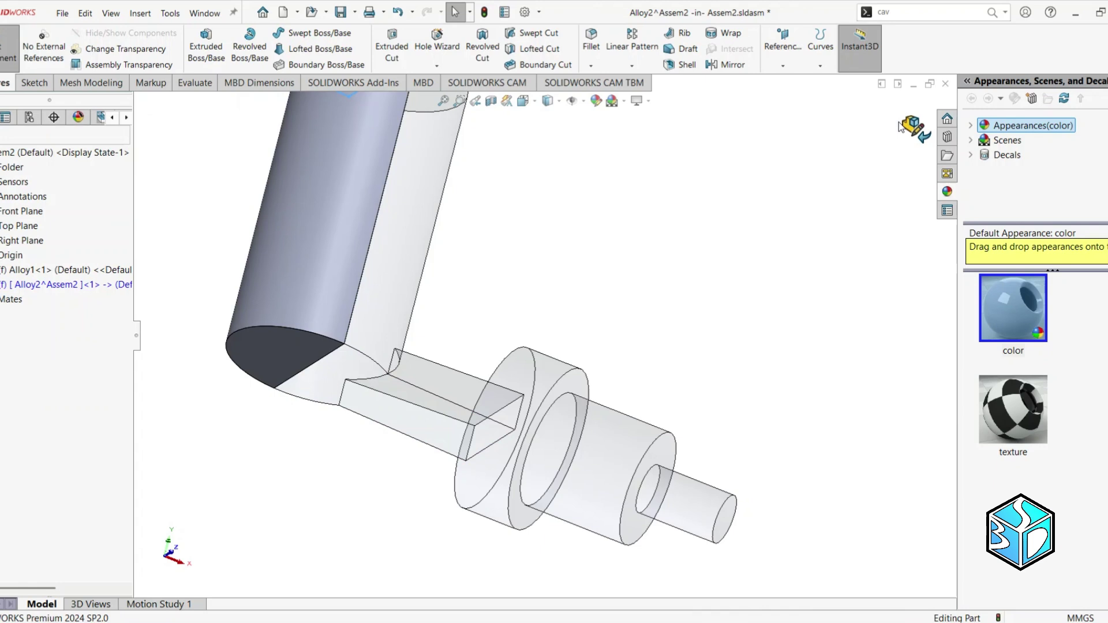
pyautogui.click(900, 122)
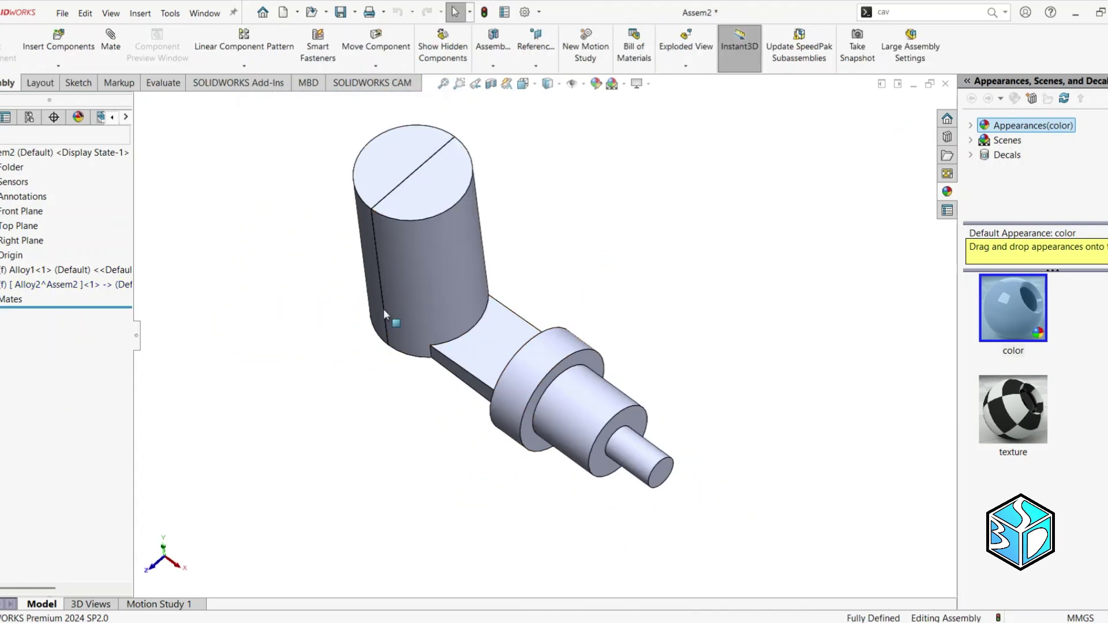
pyautogui.hotkey('ctrl', '7')
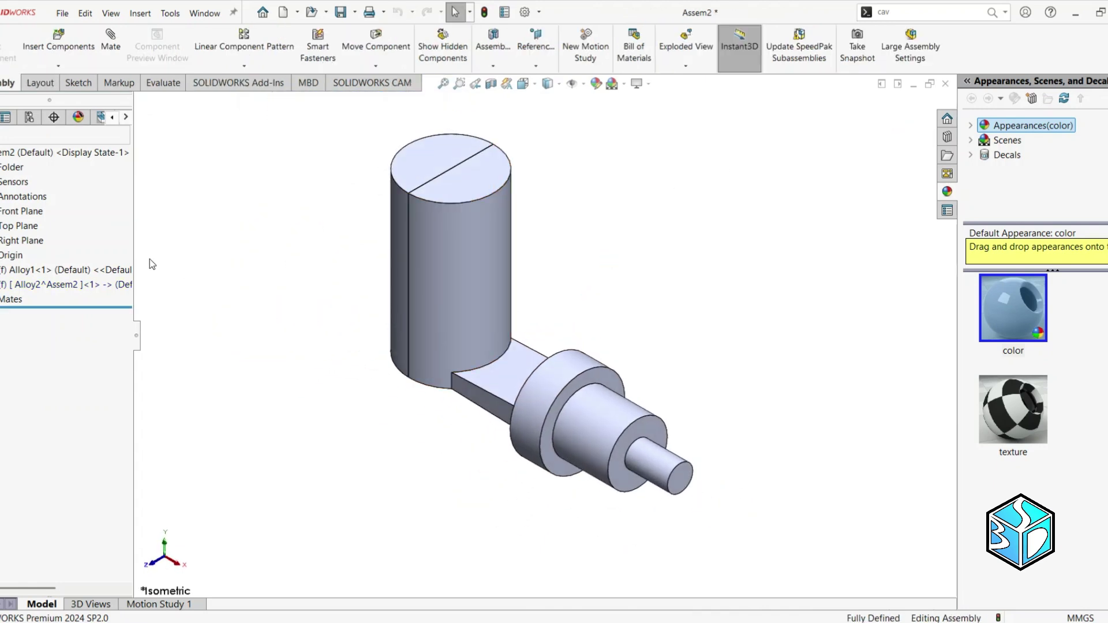
# - Colour the Alloy1 component magenta
pyautogui.rightClick(34, 270)
pyautogui.click(103, 238)
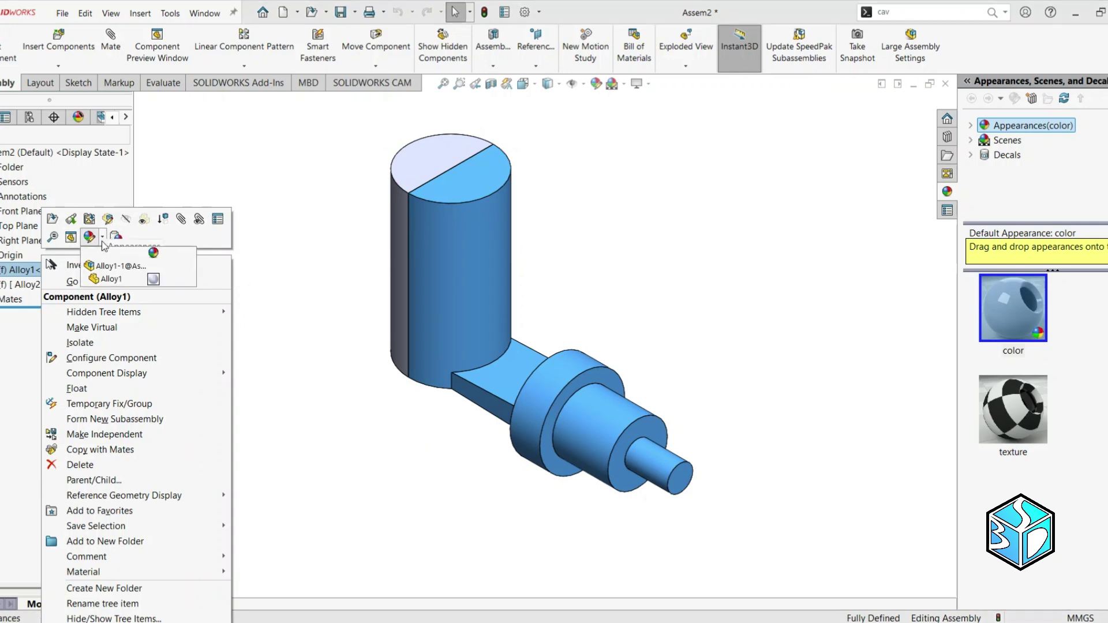
pyautogui.click(119, 282)
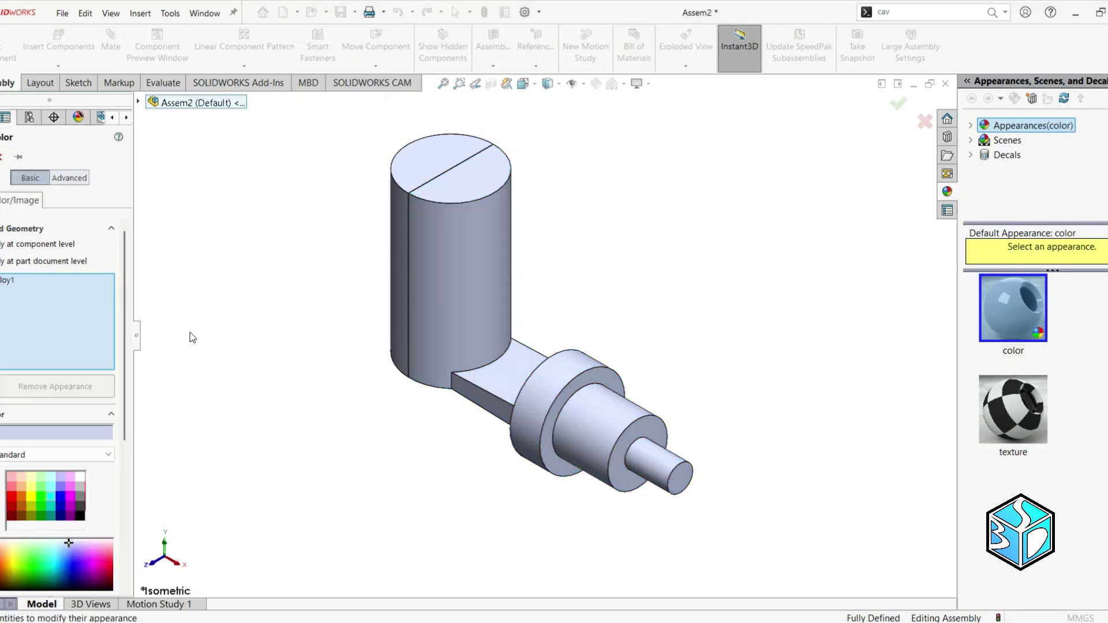
pyautogui.click(72, 496)
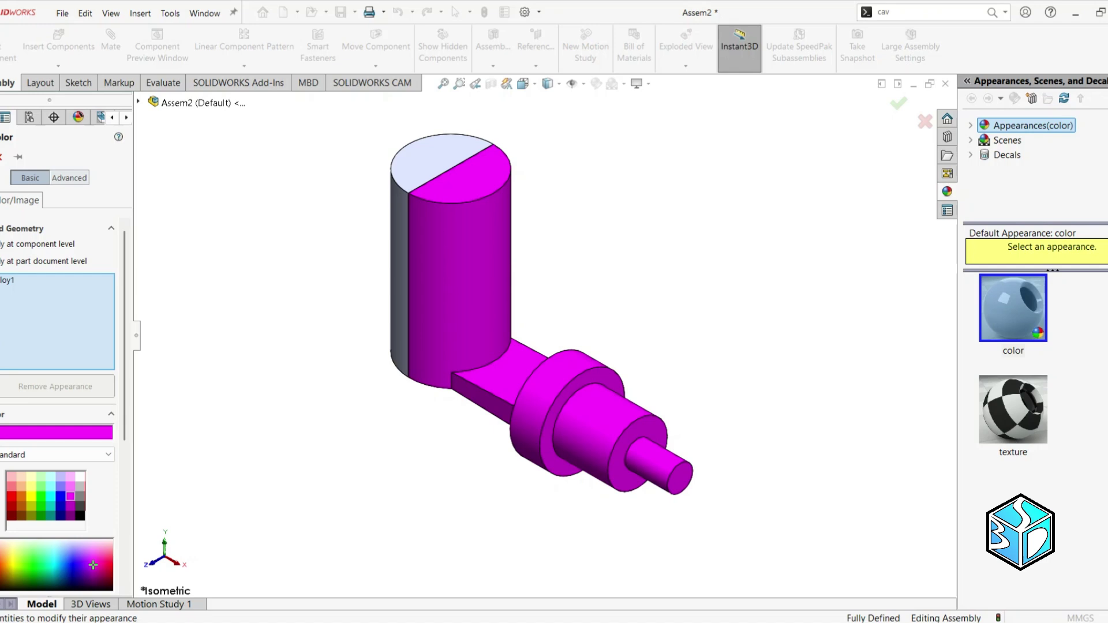
pyautogui.press('Return')
# - Colour the Alloy2 component yellow
pyautogui.click(23, 284)
pyautogui.rightClick(23, 284)
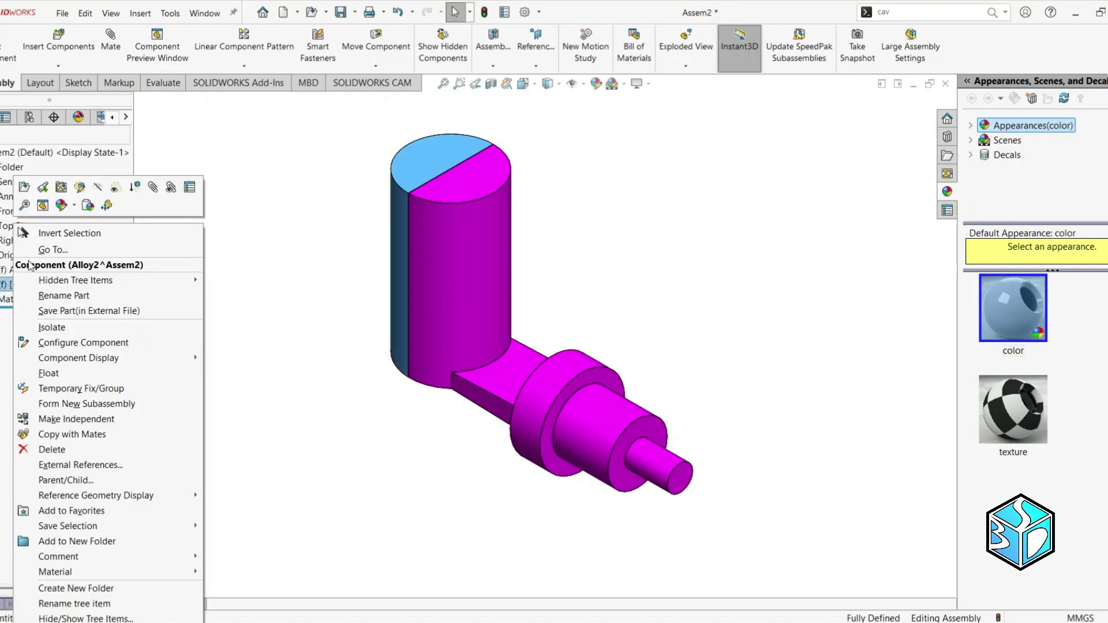
pyautogui.click(74, 206)
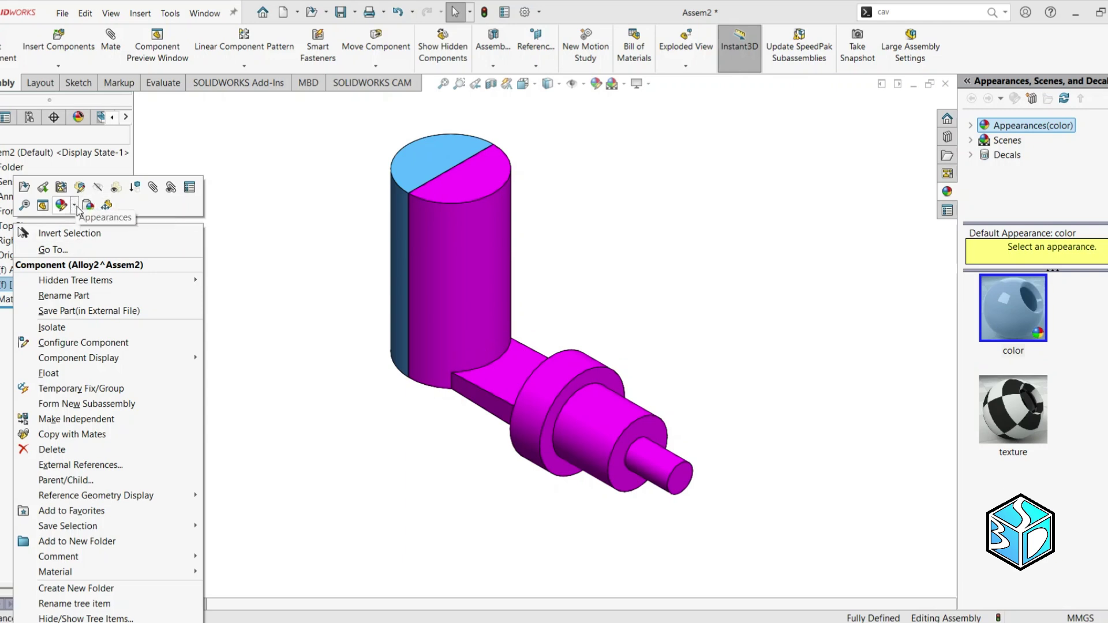
pyautogui.click(75, 206)
pyautogui.click(72, 236)
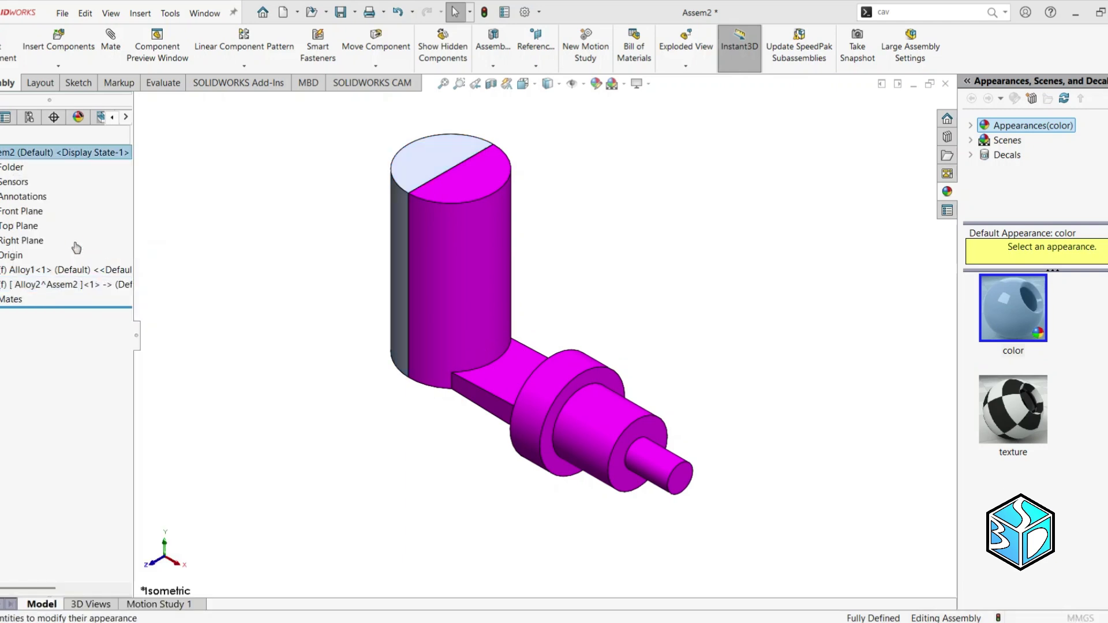
pyautogui.click(35, 498)
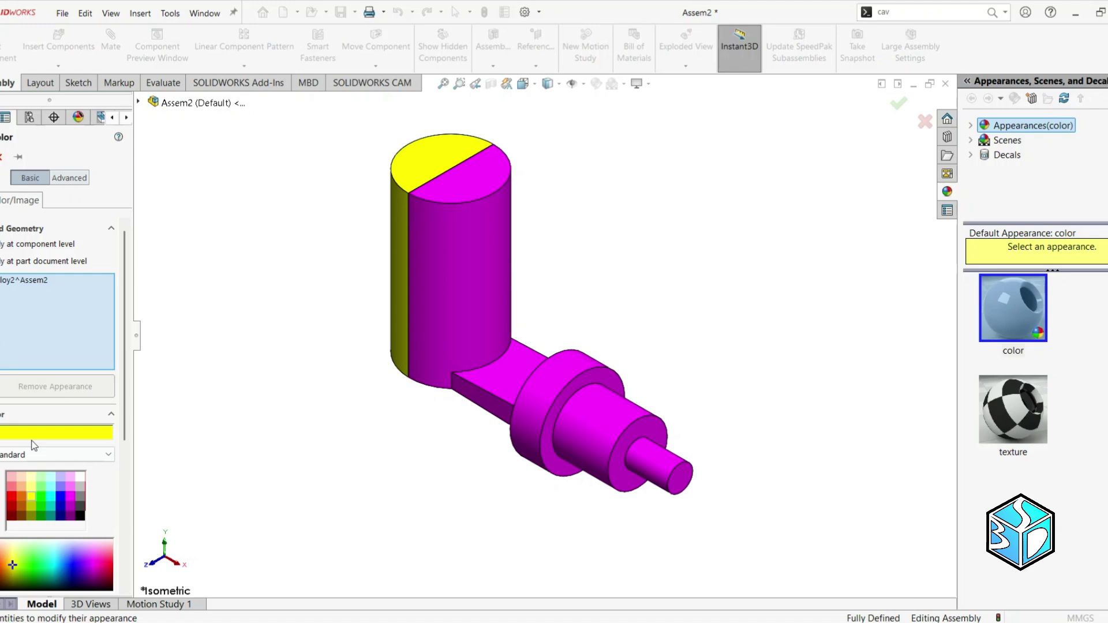
pyautogui.press('Return')
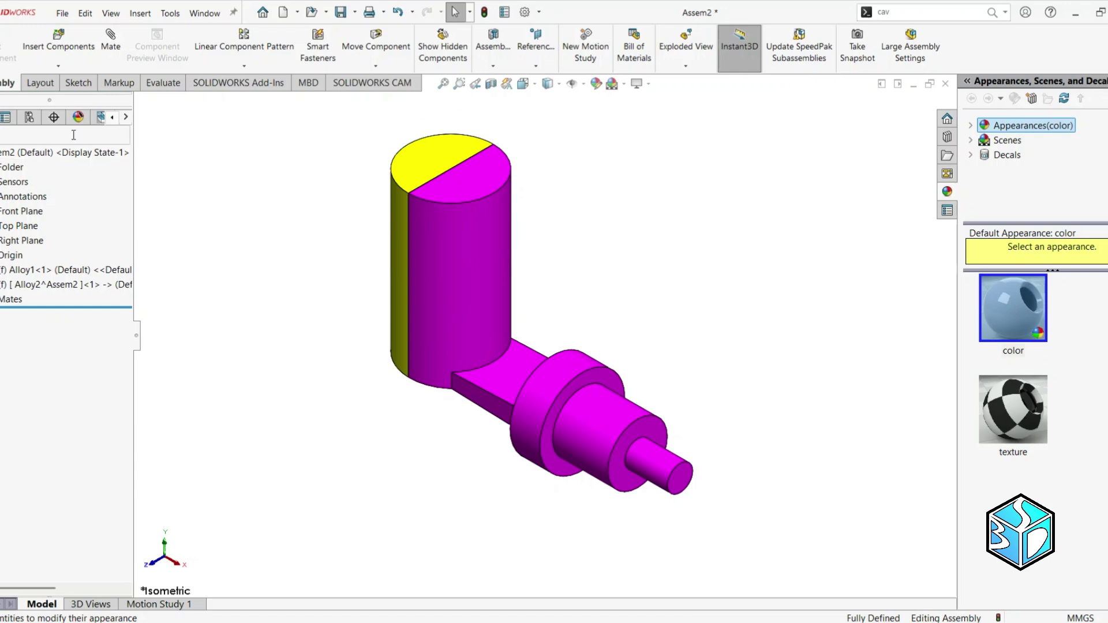
# - Insert a new Mold part into the assembly and edit it in place
pyautogui.click(58, 70)
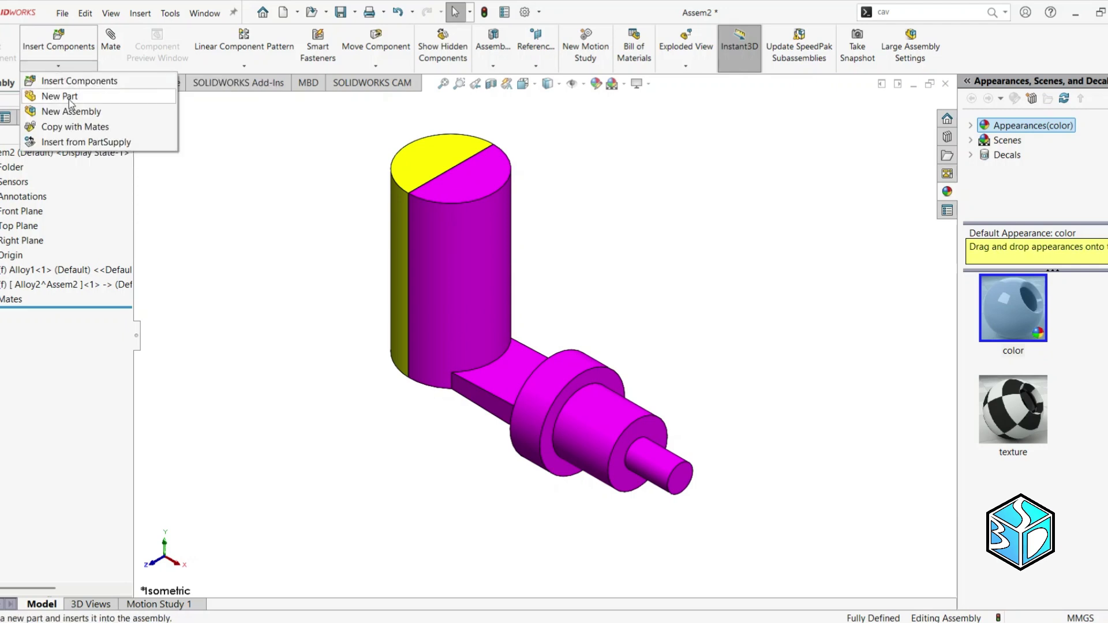
pyautogui.click(71, 97)
pyautogui.click(60, 299)
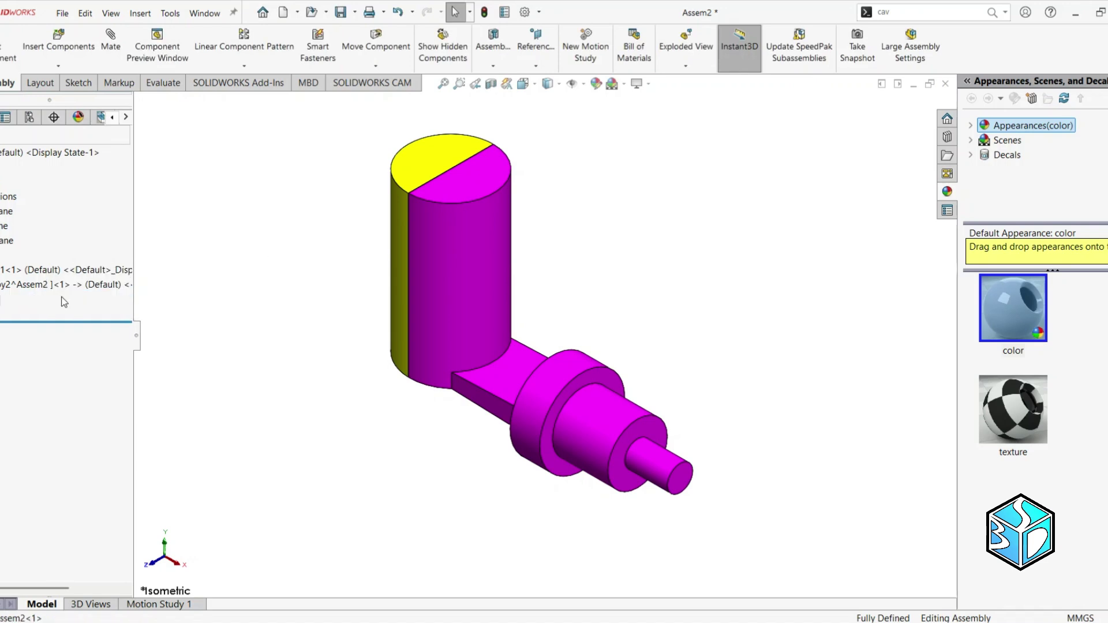
pyautogui.click(64, 300)
pyautogui.rightClick(64, 300)
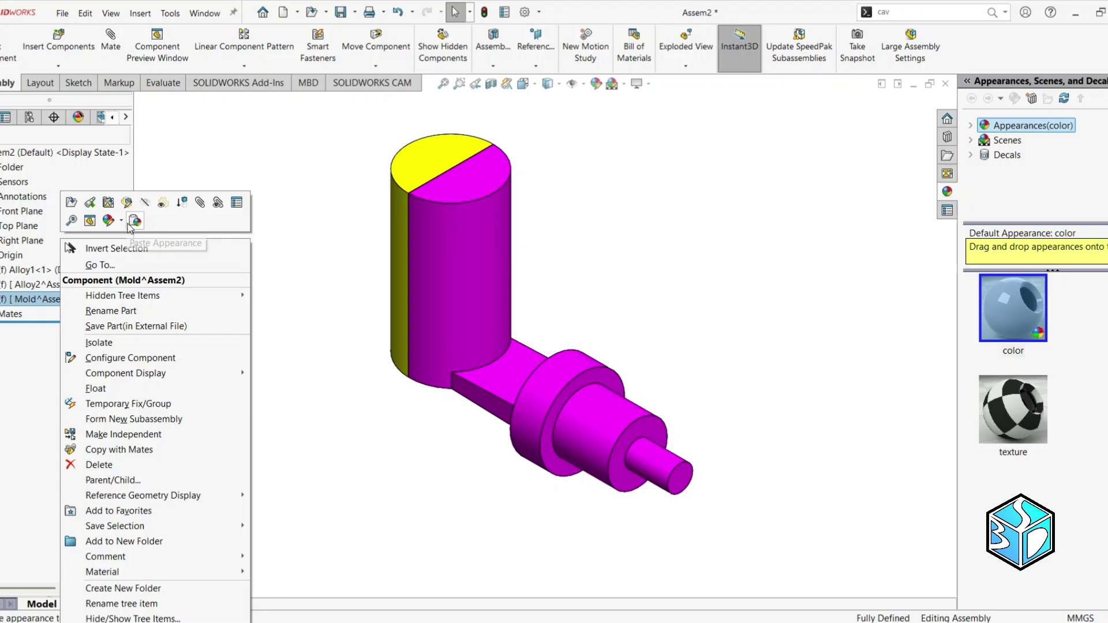
pyautogui.click(128, 201)
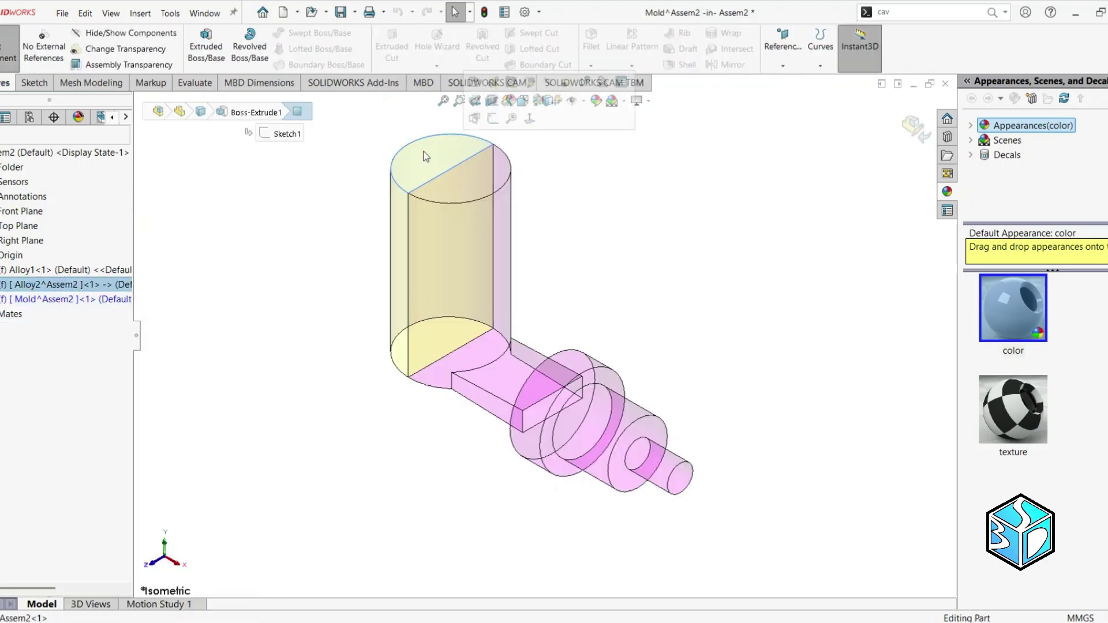
# - Sketch a rectangle on the cylinder's top face enclosing both alloy parts
pyautogui.click(32, 82)
pyautogui.click(199, 40)
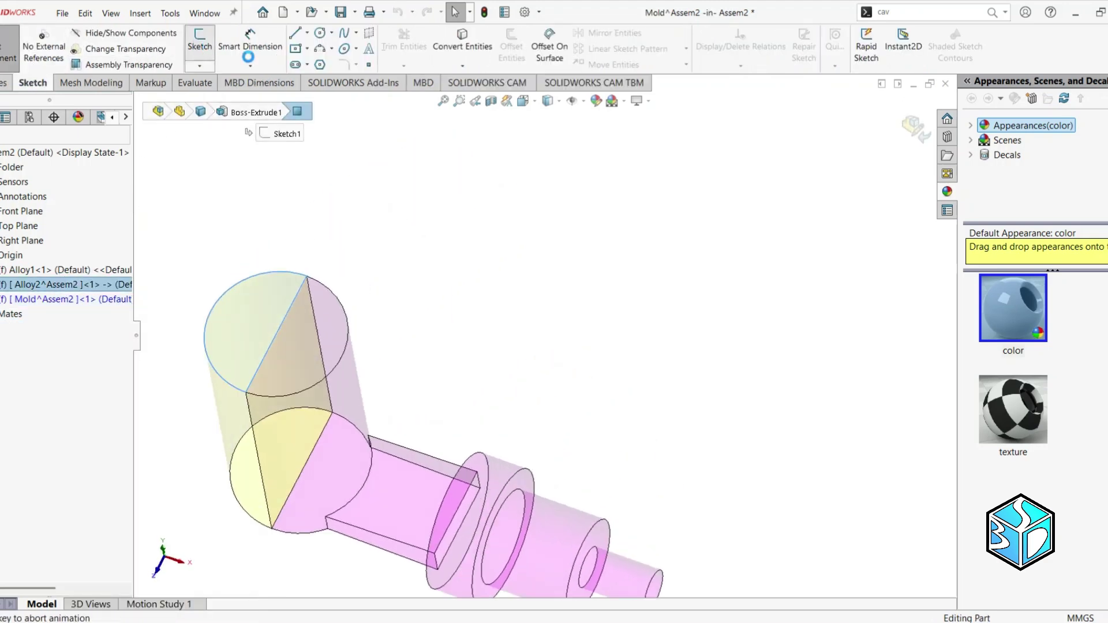
pyautogui.click(295, 49)
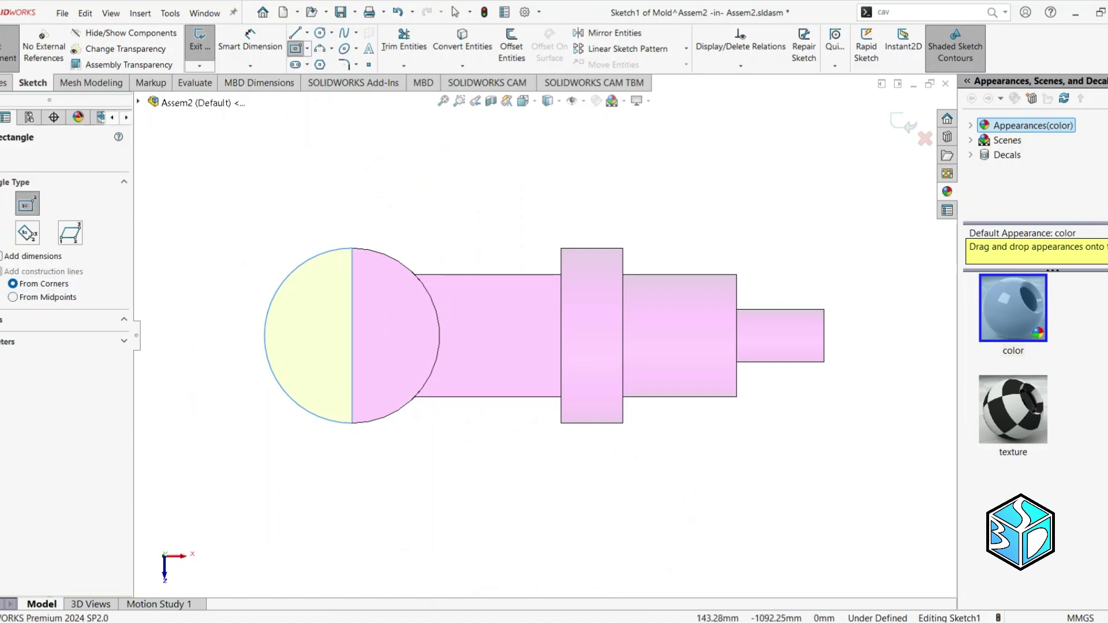
pyautogui.click(912, 489)
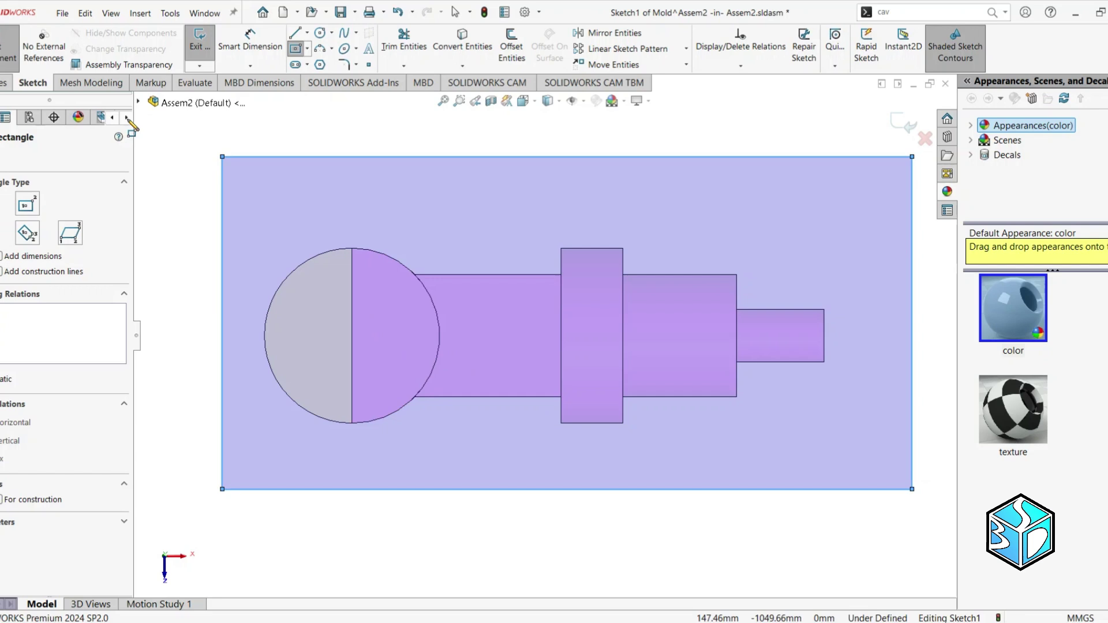
# - Extrude the rectangle Blind 493 mm into a solid block
pyautogui.click(5, 83)
pyautogui.click(206, 46)
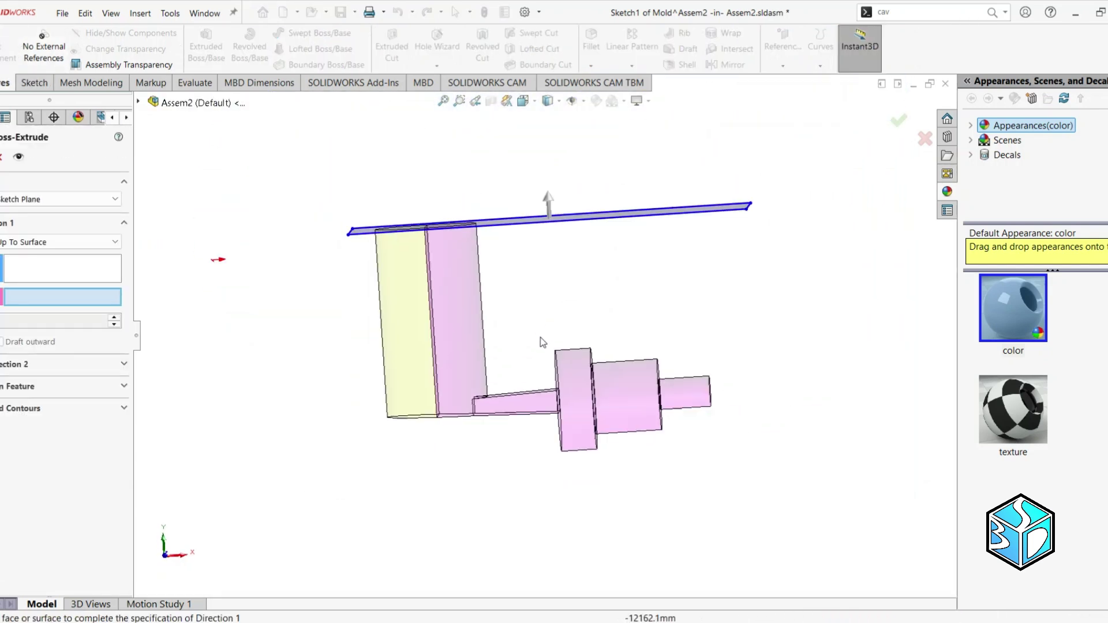
pyautogui.click(58, 242)
pyautogui.click(23, 250)
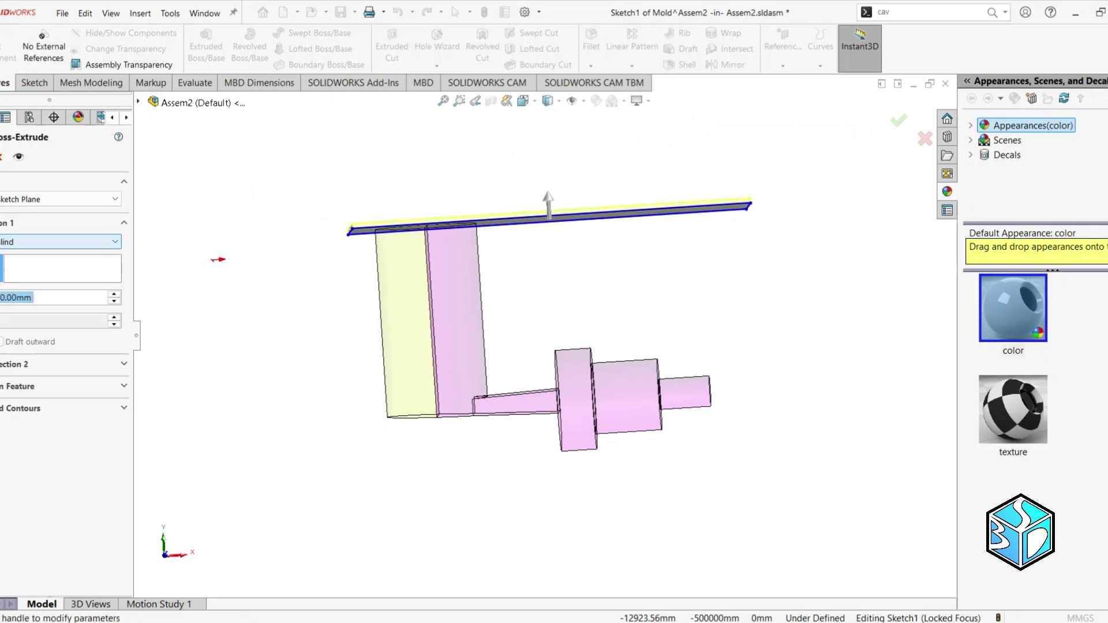
pyautogui.moveTo(548, 237); pyautogui.dragTo(600, 471)
pyautogui.click(898, 120)
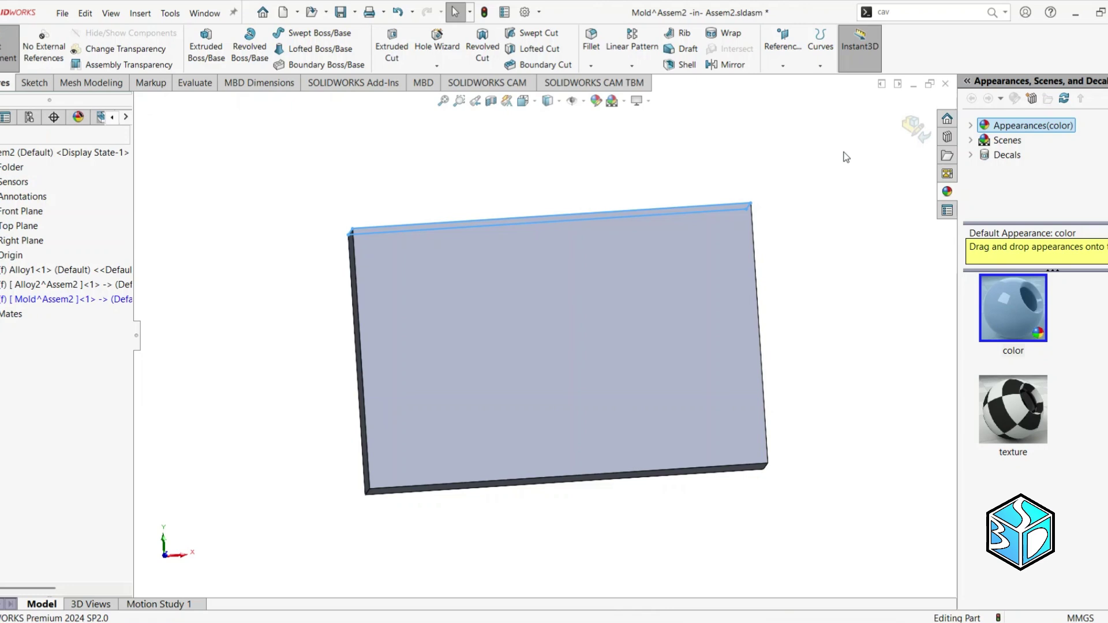
# - Cut a cavity into the mold from Alloy1<1> and Alloy2^Assem2<1>, then exit part editing
pyautogui.hotkey('ctrl', '7')
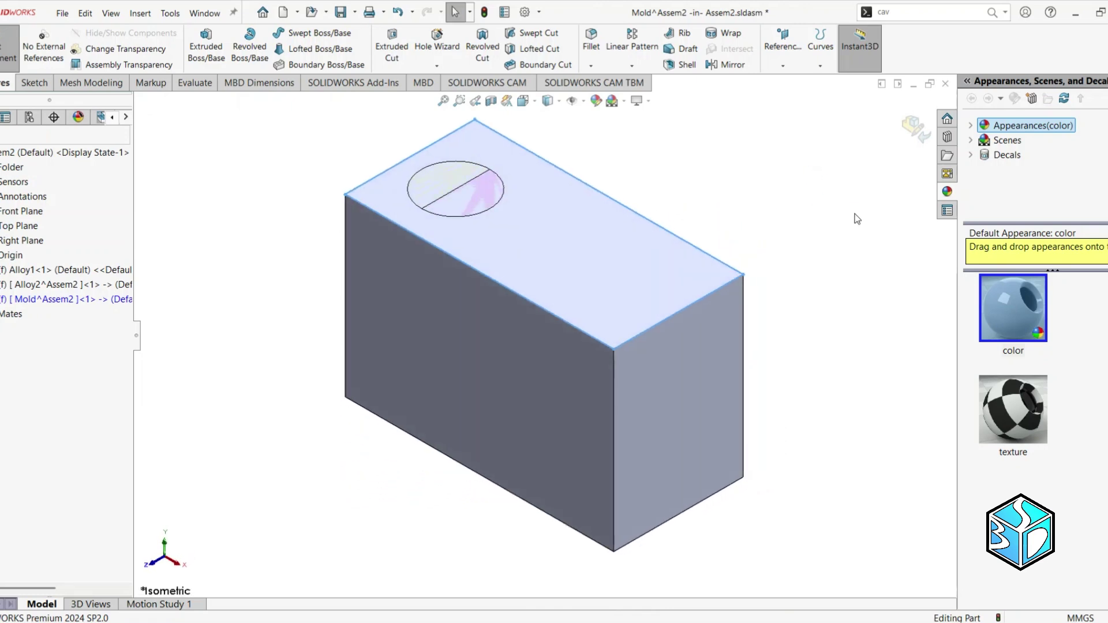
pyautogui.click(917, 12)
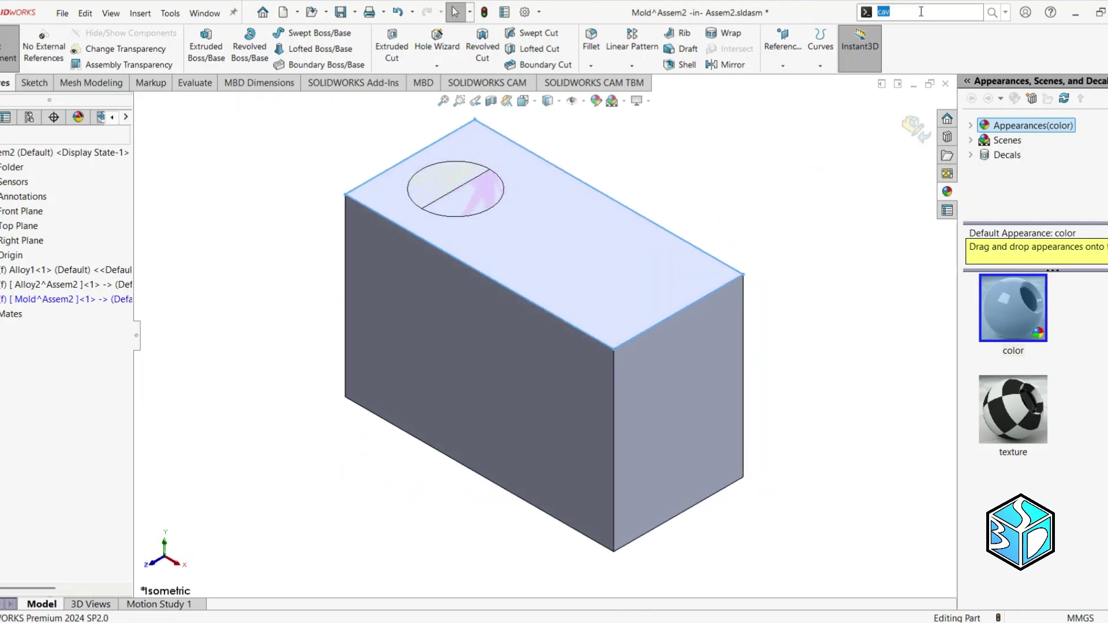
pyautogui.click(917, 30)
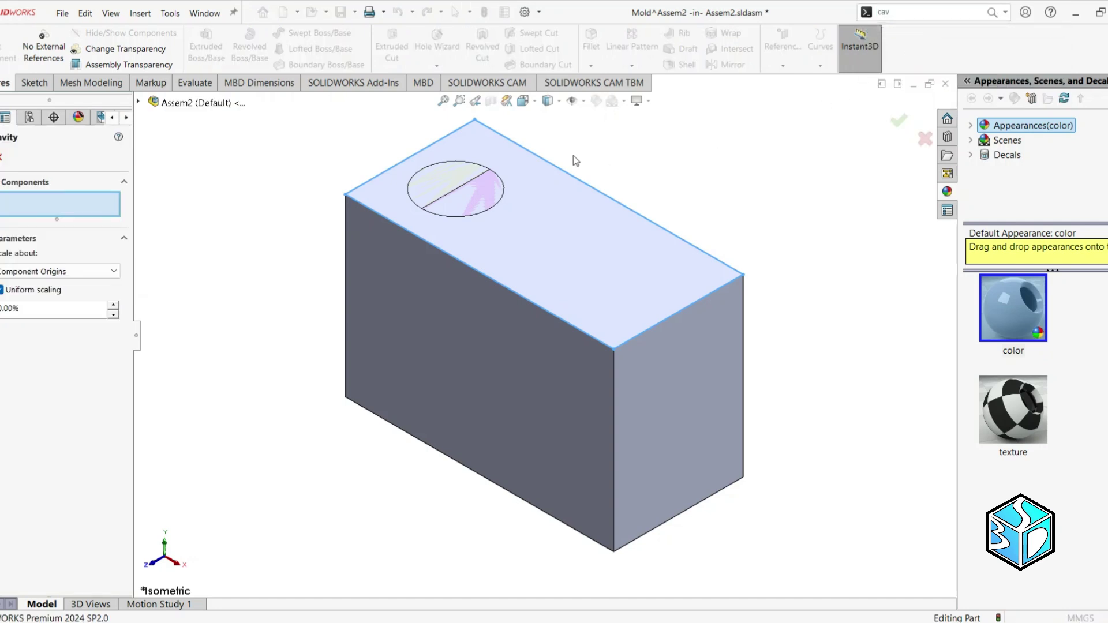
pyautogui.click(139, 101)
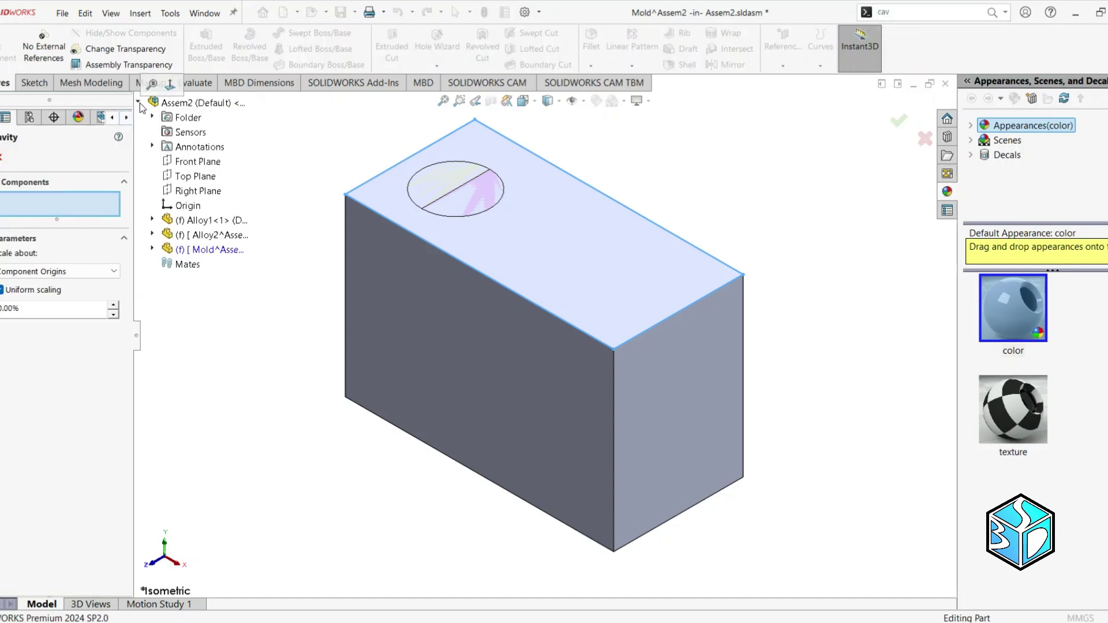
pyautogui.click(199, 220)
pyautogui.click(209, 236)
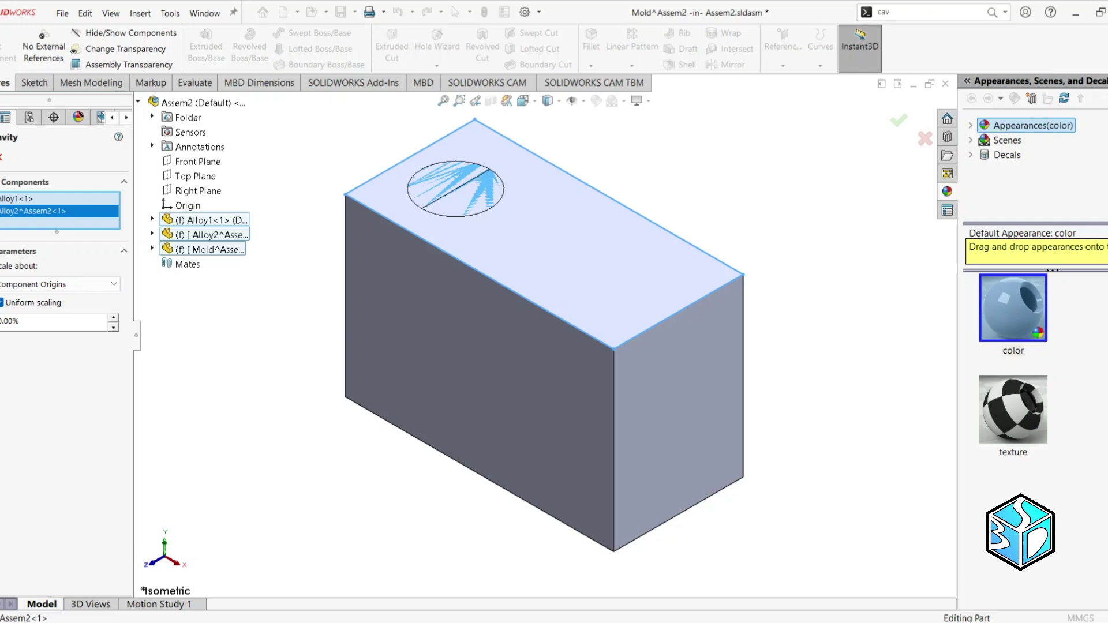
pyautogui.click(4, 155)
pyautogui.click(916, 126)
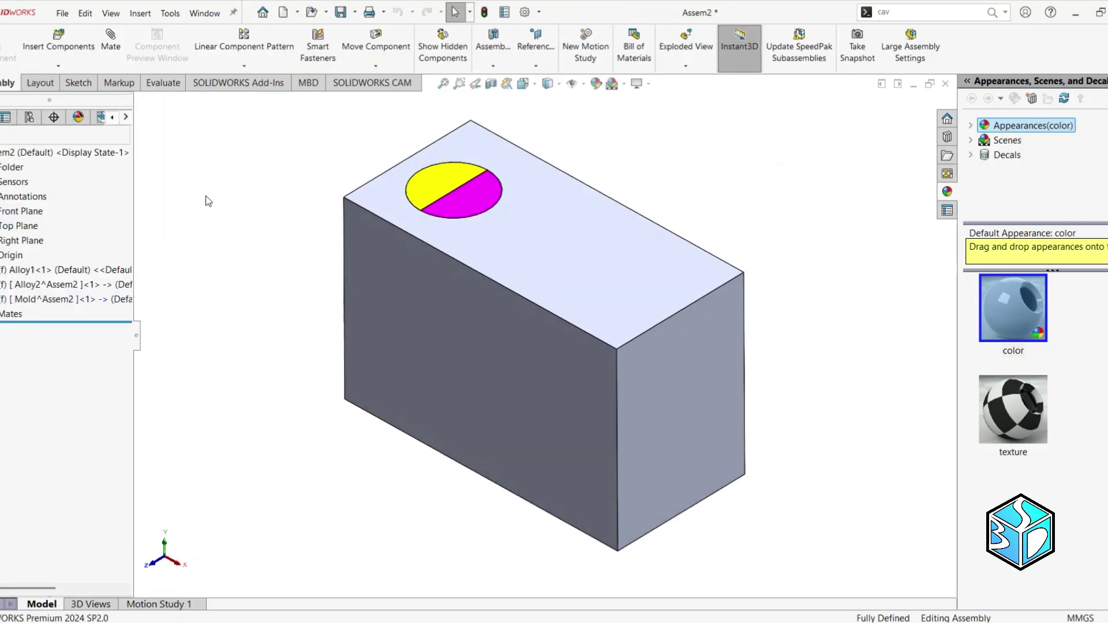
# - Set the Mold part's appearance to cyan and return to isometric view
pyautogui.rightClick(58, 300)
pyautogui.click(110, 205)
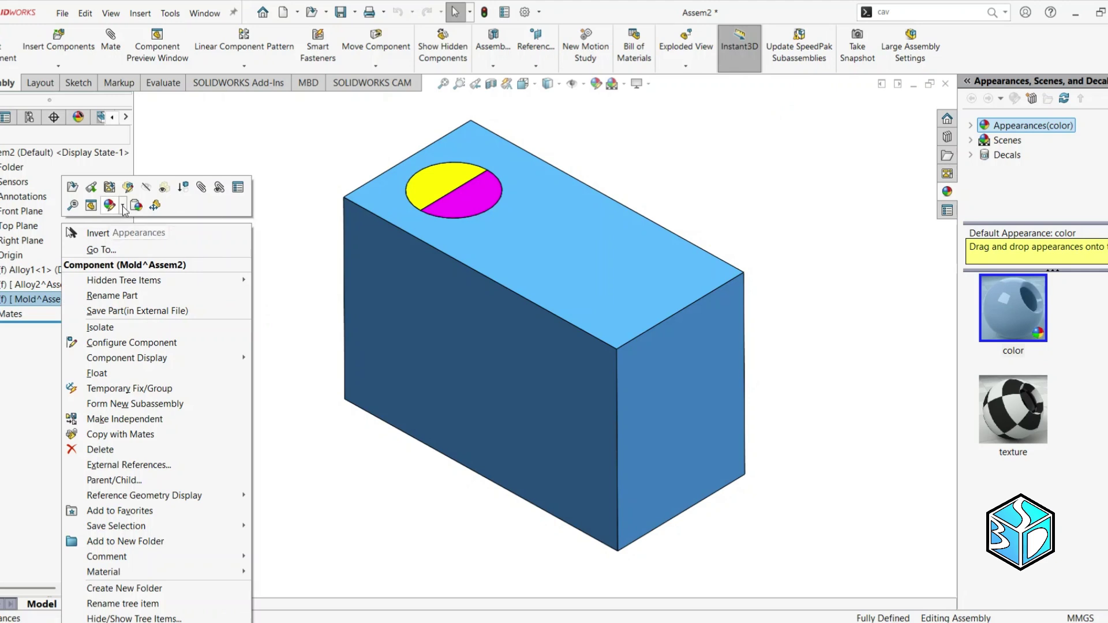
pyautogui.click(127, 248)
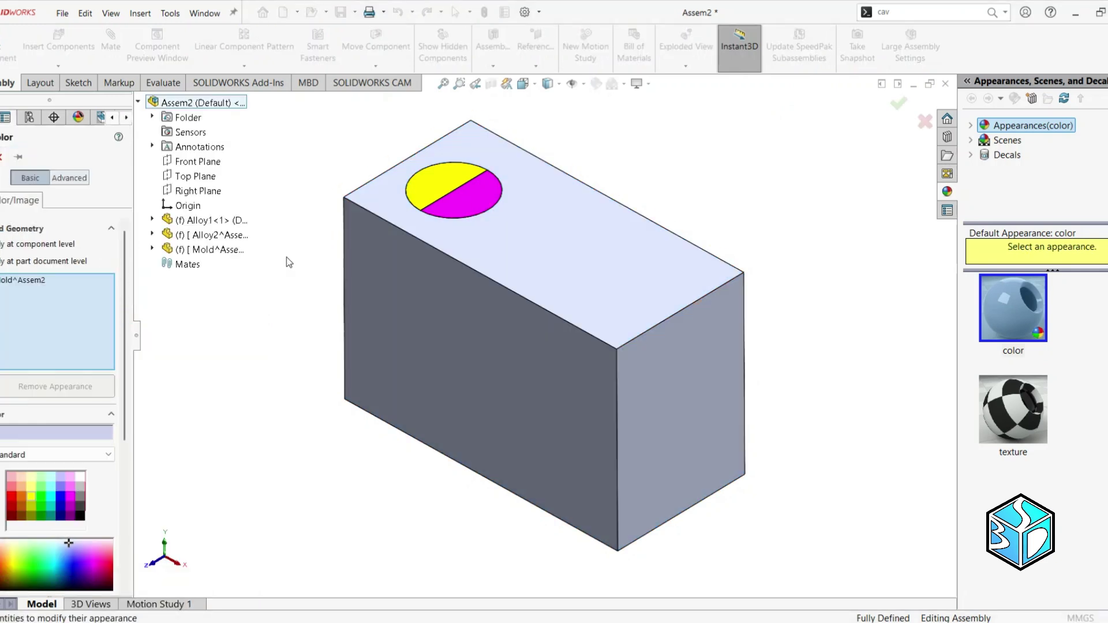
pyautogui.click(50, 498)
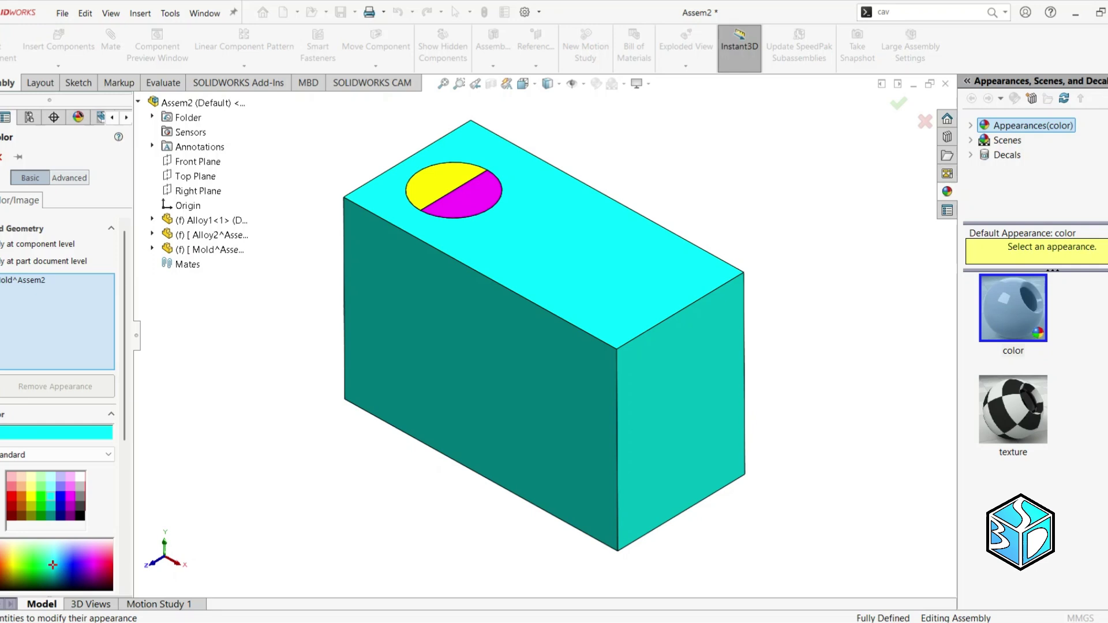
pyautogui.click(2, 156)
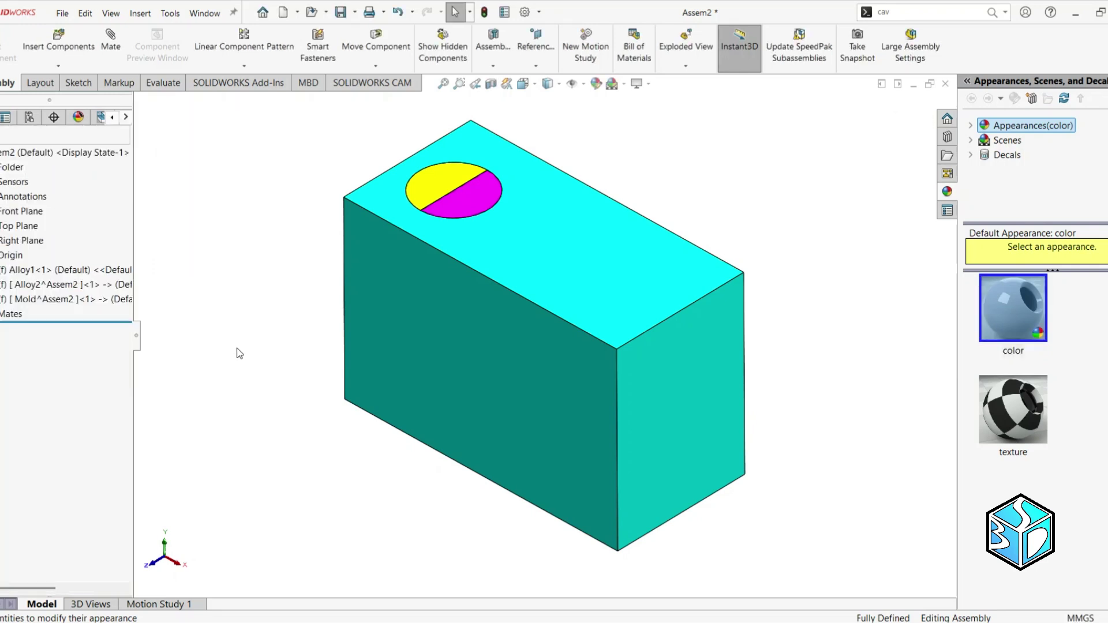
pyautogui.hotkey('ctrl', '7')
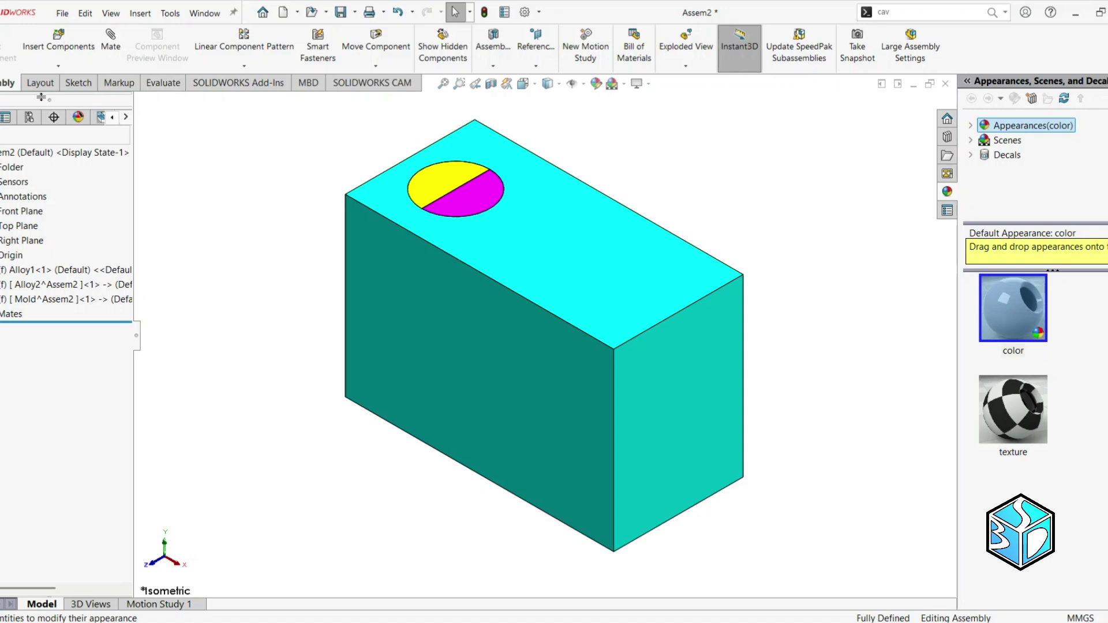
# - Insert a new Piston part at the assembly origin and edit it in place
pyautogui.click(56, 68)
pyautogui.click(58, 96)
pyautogui.click(208, 361)
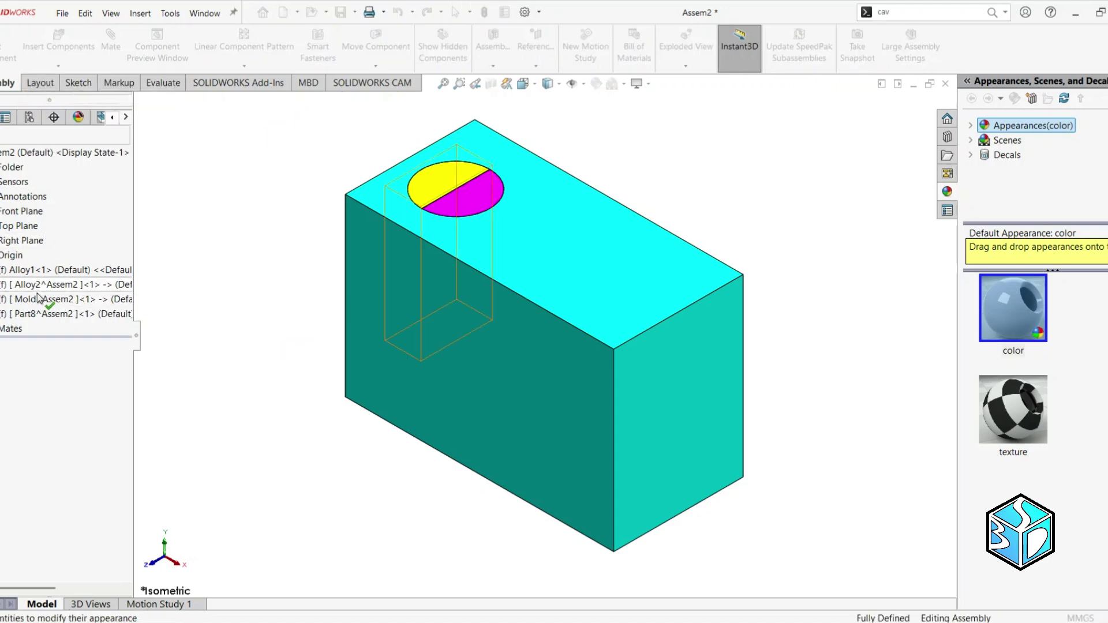
pyautogui.click(49, 314)
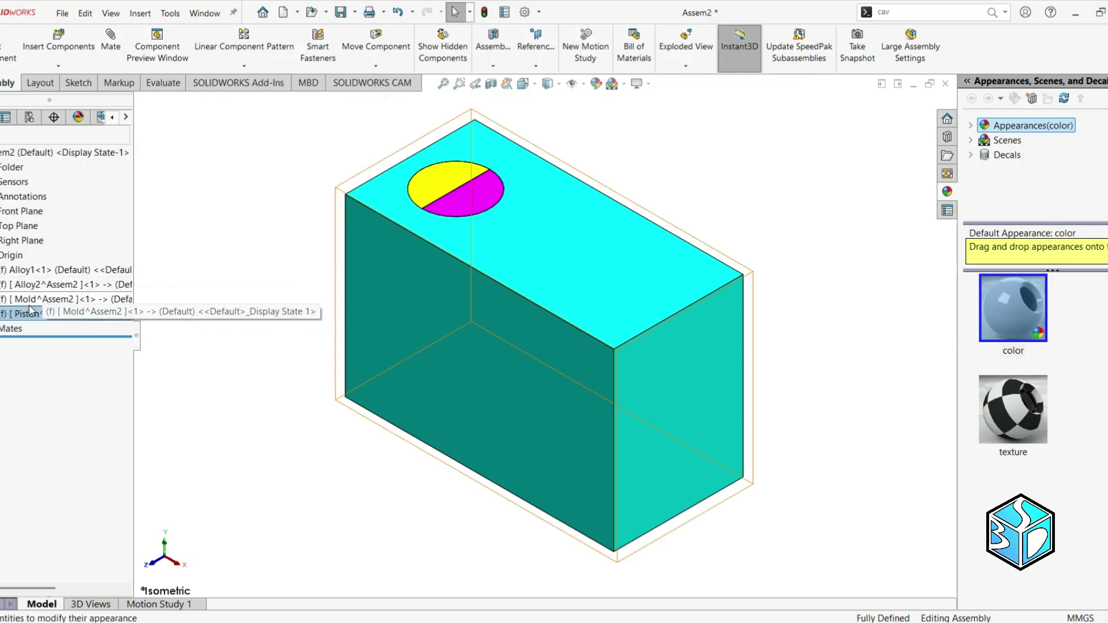
pyautogui.rightClick(36, 317)
pyautogui.click(68, 199)
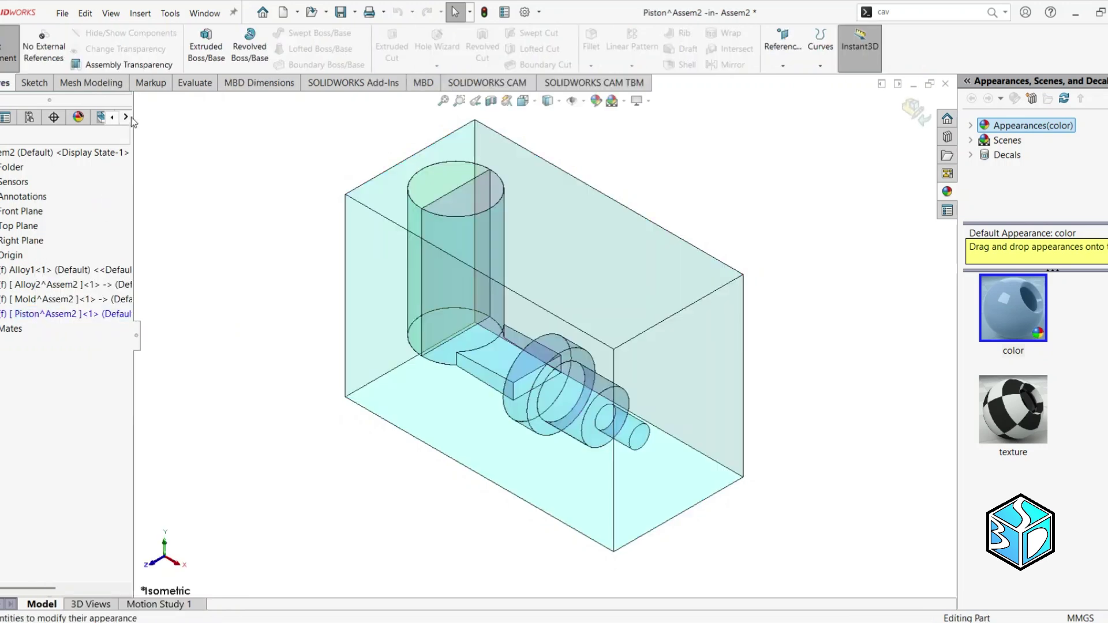
# - Start a sketch on the top face of the cavity's cylindrical bore
pyautogui.click(31, 84)
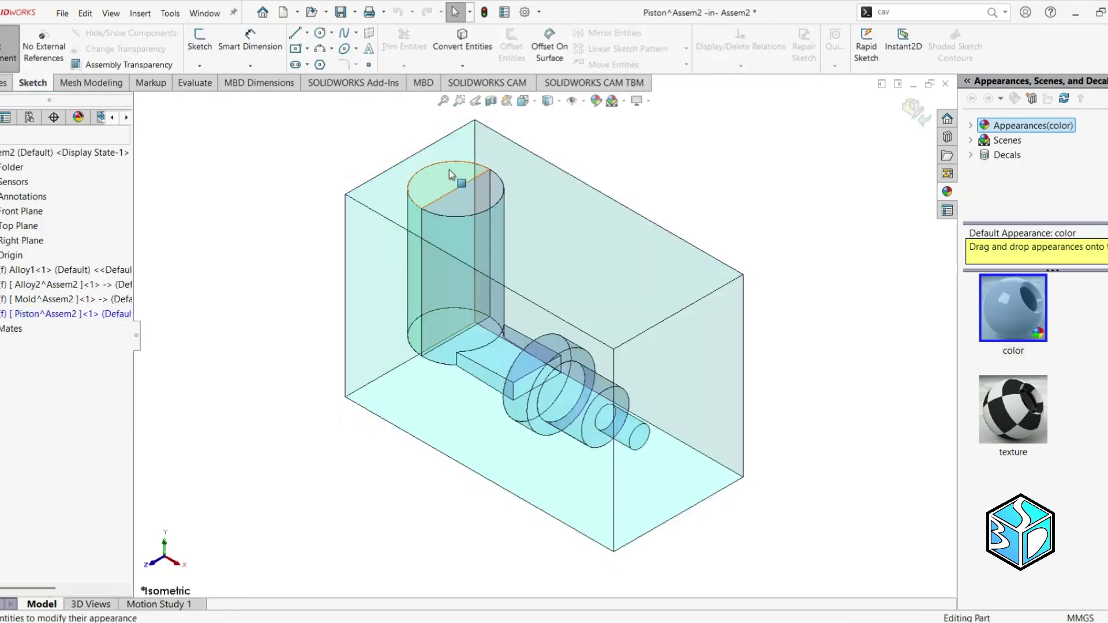
pyautogui.click(452, 174)
pyautogui.click(196, 43)
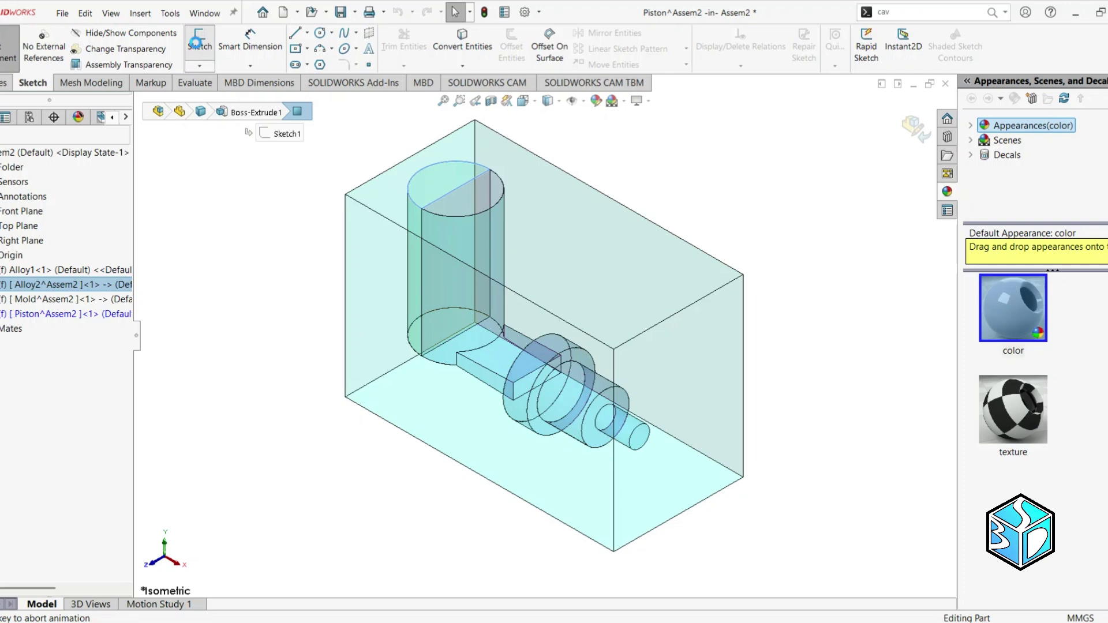
pyautogui.click(320, 33)
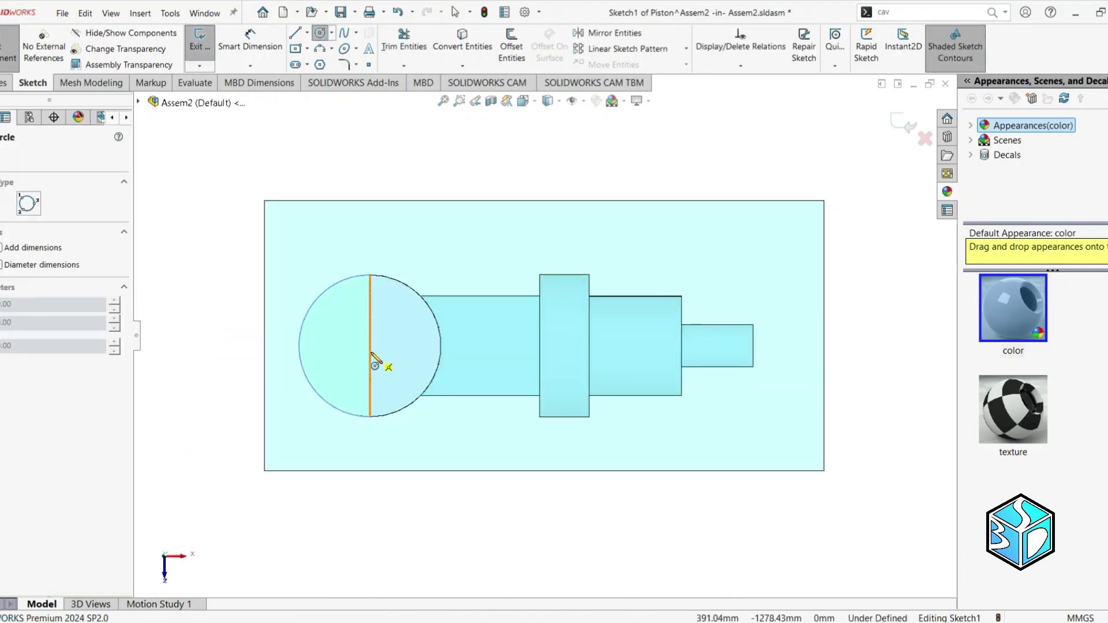
# - Draw a circle from the bore centre and dimension its gap to the bore edge as 0.2 mm
pyautogui.click(370, 348)
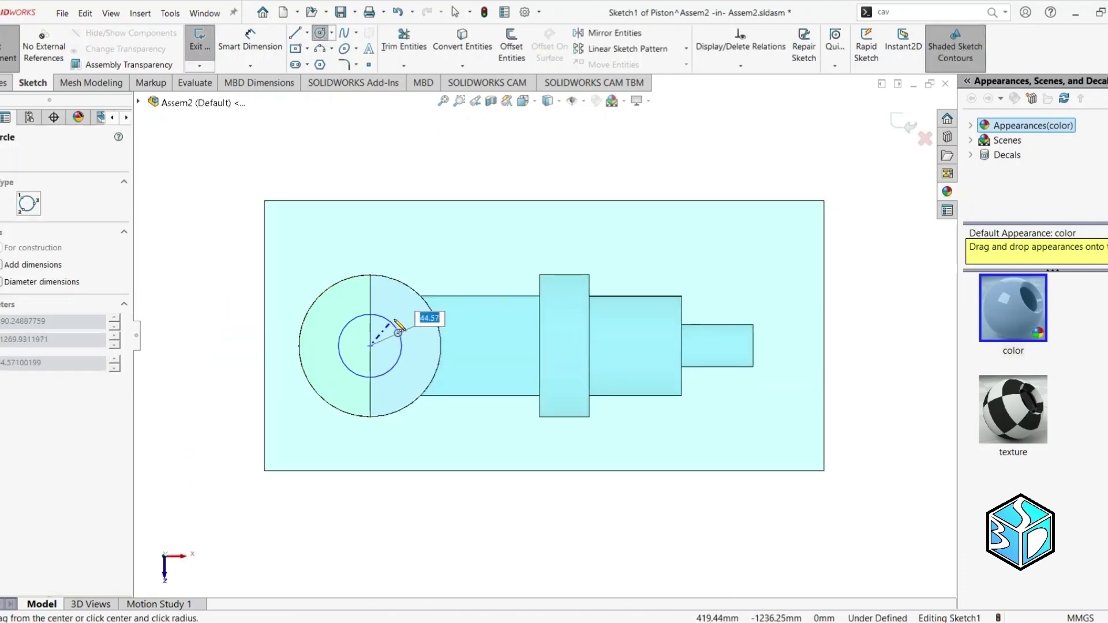
pyautogui.click(422, 304)
pyautogui.scroll(-5, 446, 328)
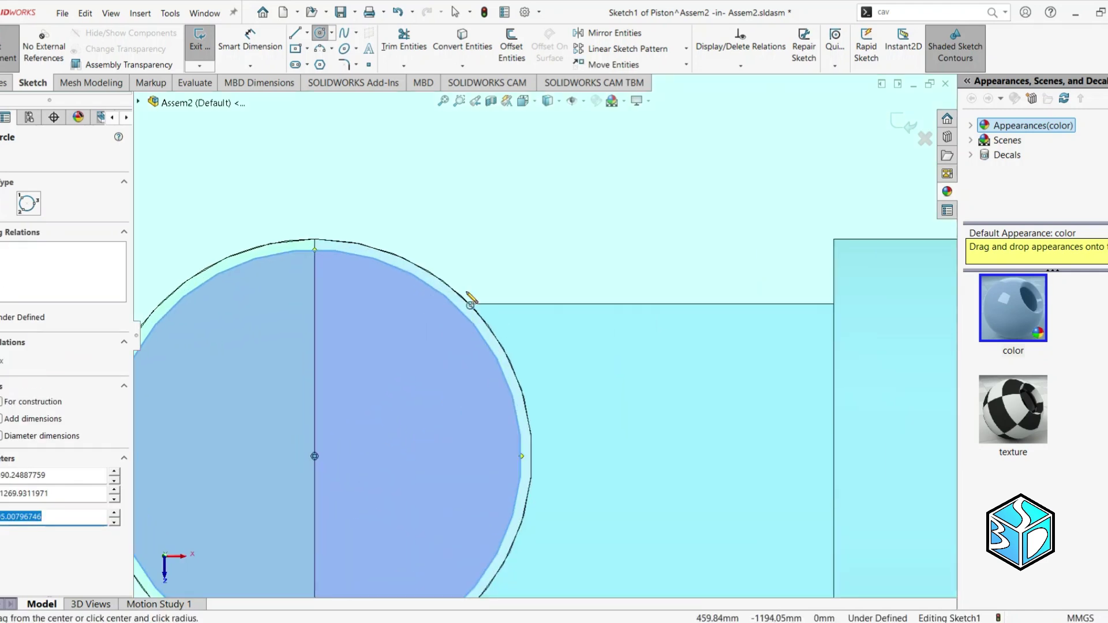
pyautogui.press('d')
pyautogui.click(494, 358)
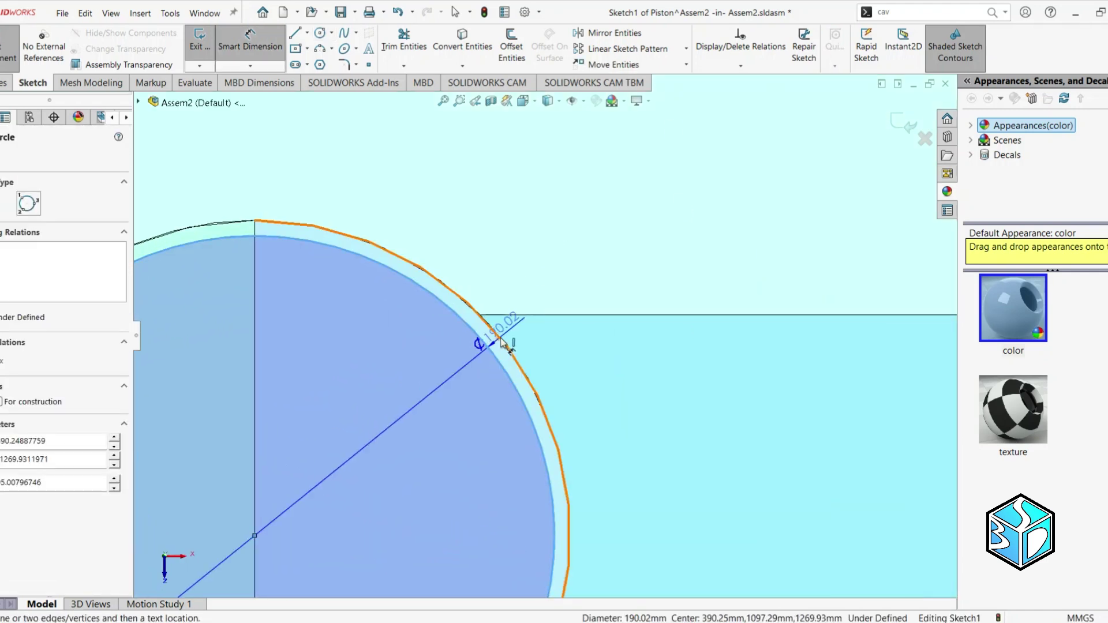
pyautogui.click(500, 348)
pyautogui.click(510, 252)
pyautogui.write('0.2')
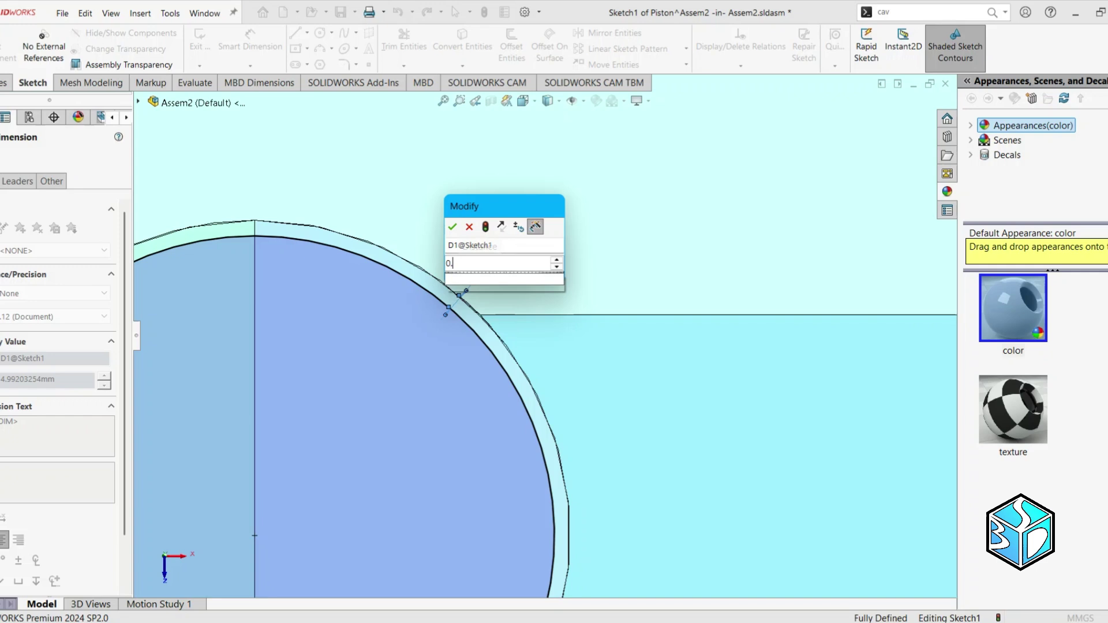
pyautogui.press('Return')
# - Change the circle-to-bore gap dimension to 0.1 mm
pyautogui.press('f')
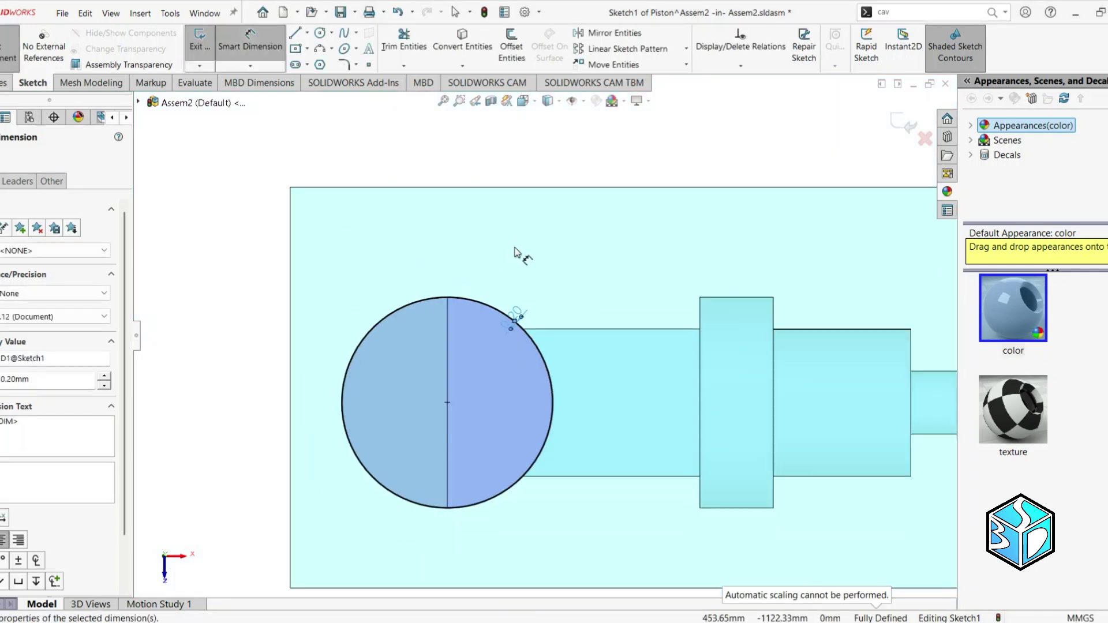
pyautogui.doubleClick(524, 316)
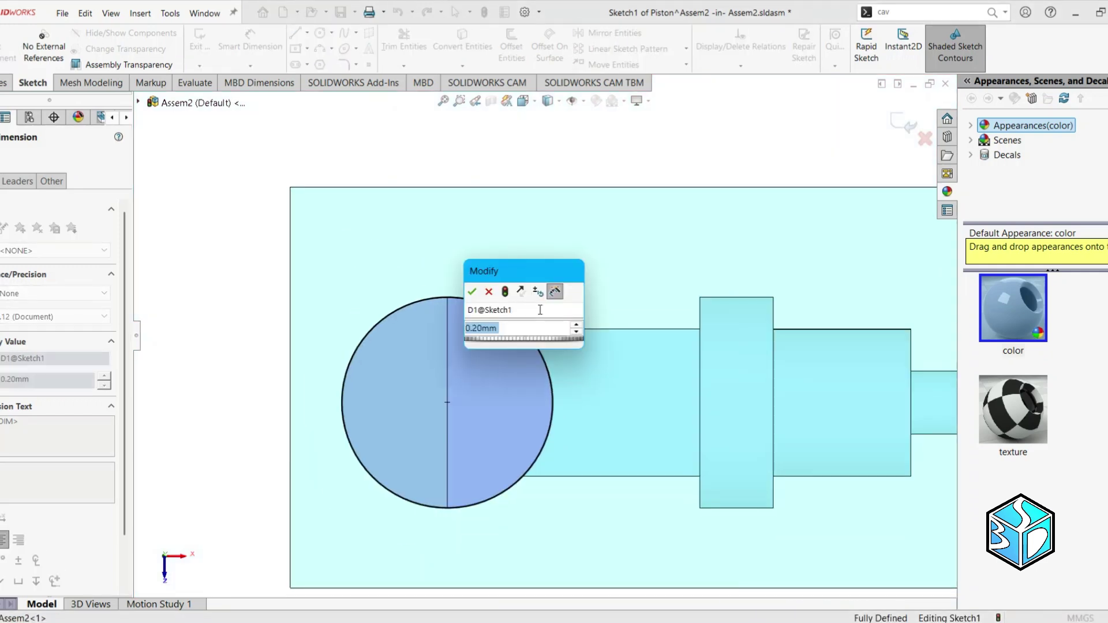
pyautogui.write('0.1')
pyautogui.press('Return')
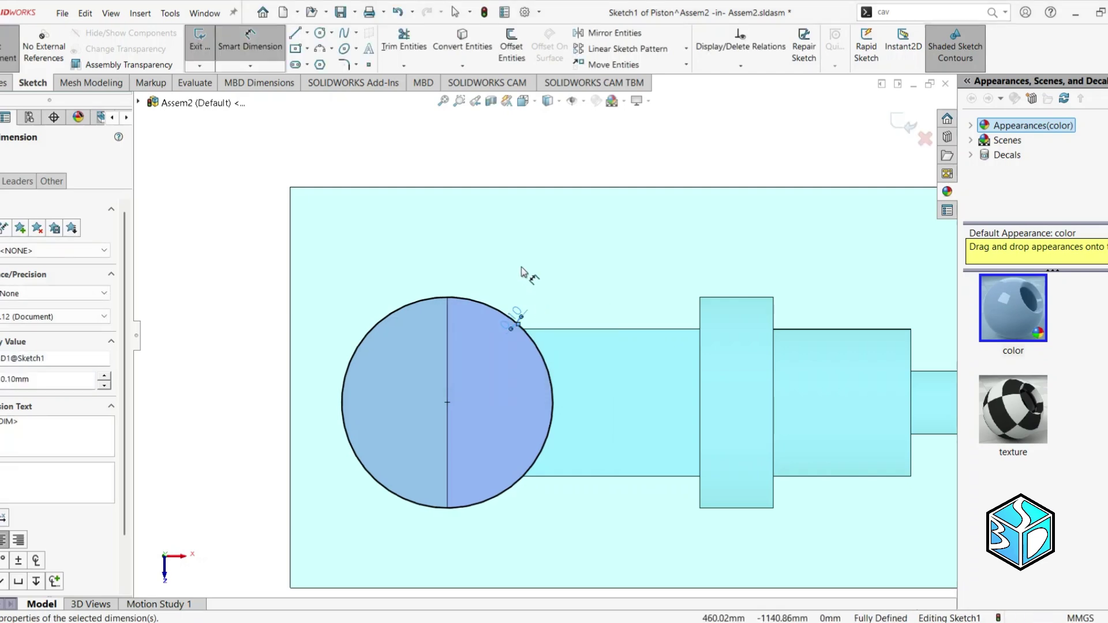
pyautogui.click(6, 83)
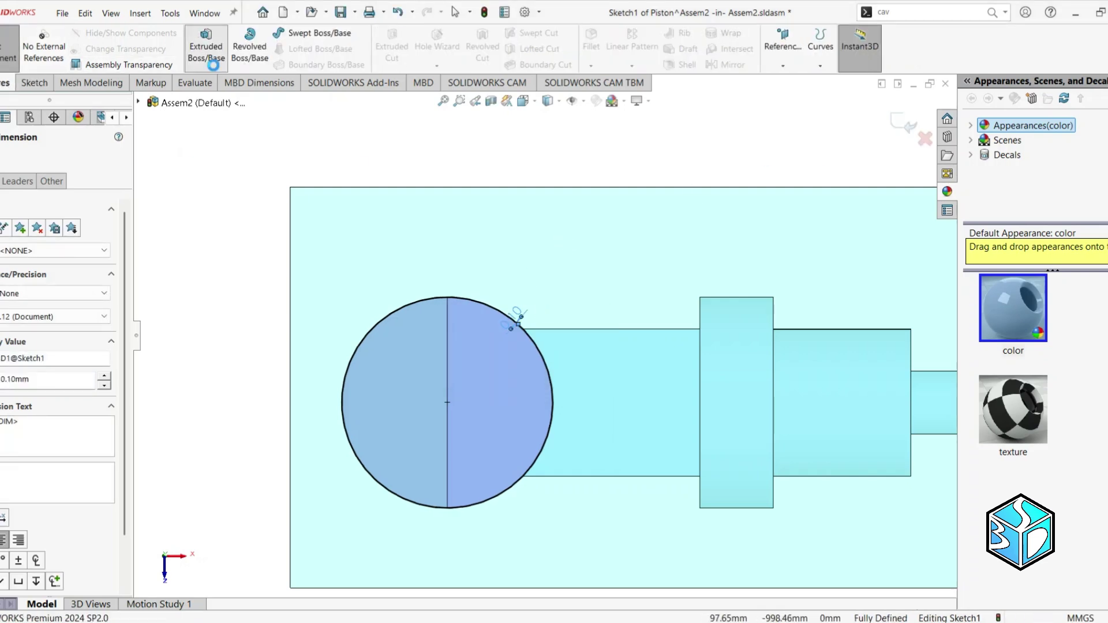
# - Extrude the Piston circle 50 mm into a cylinder, then leave part editing for Assem2
pyautogui.click(206, 49)
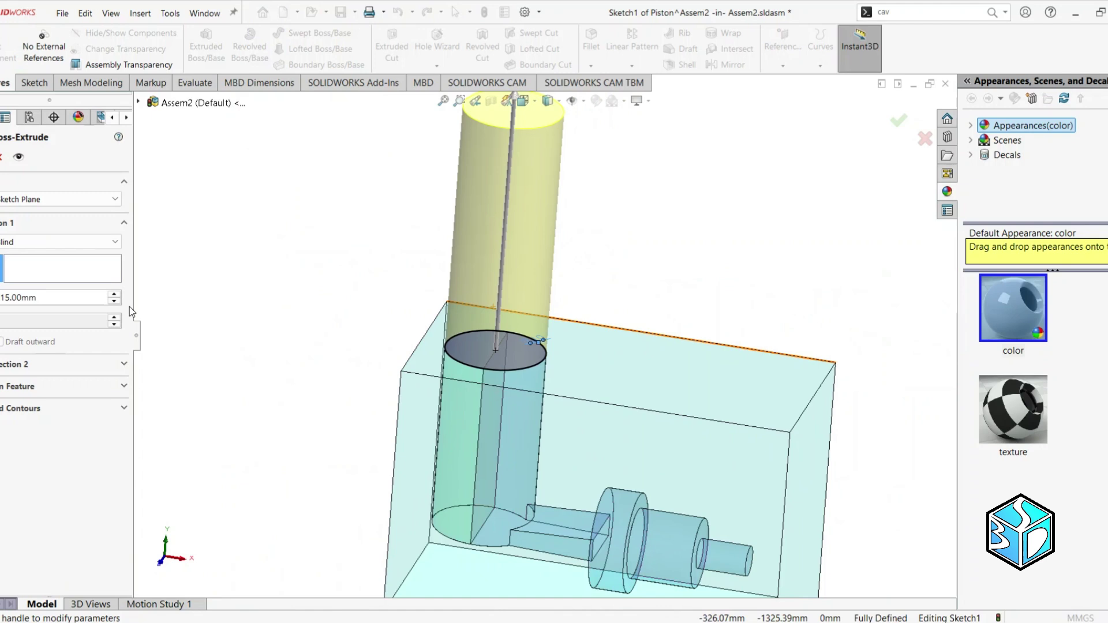
pyautogui.doubleClick(81, 297)
pyautogui.write('1')
pyautogui.press('Return')
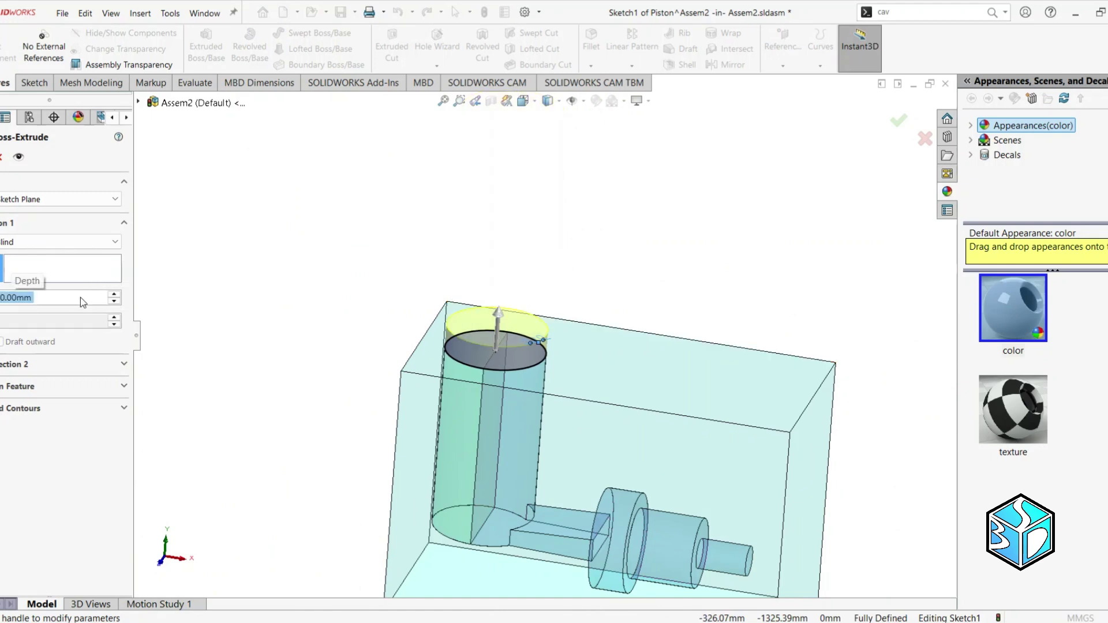
pyautogui.write('50')
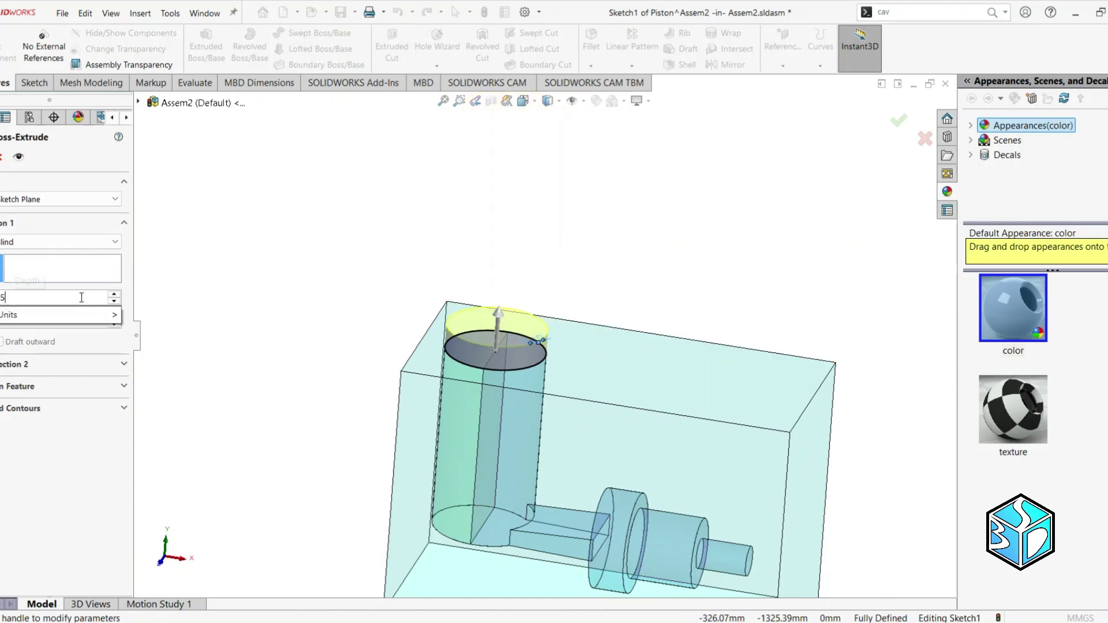
pyautogui.press('Return')
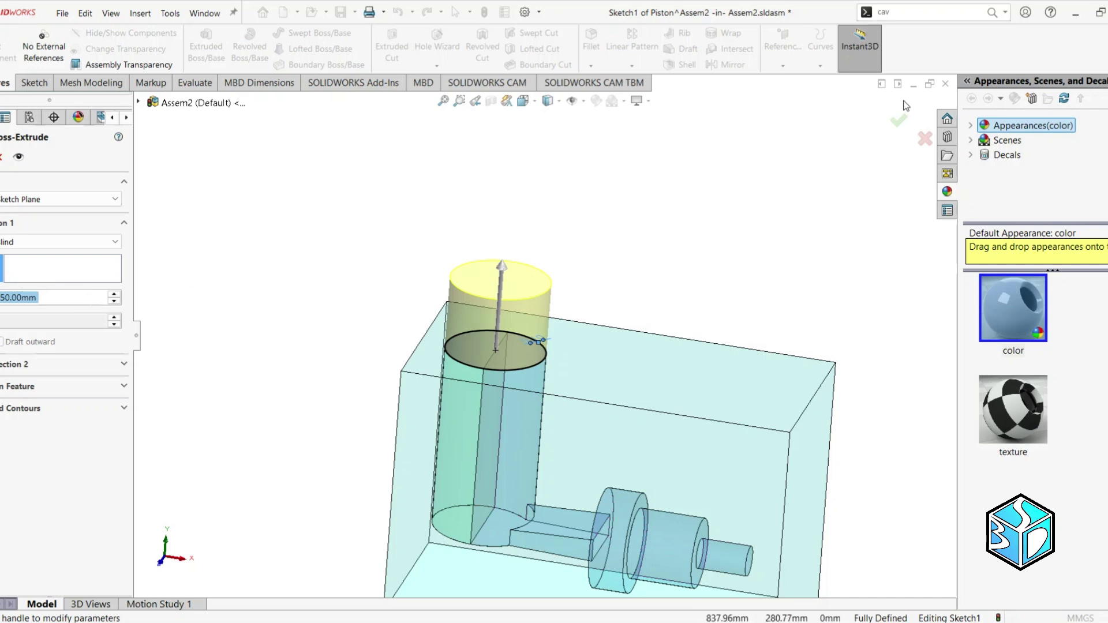
pyautogui.click(899, 120)
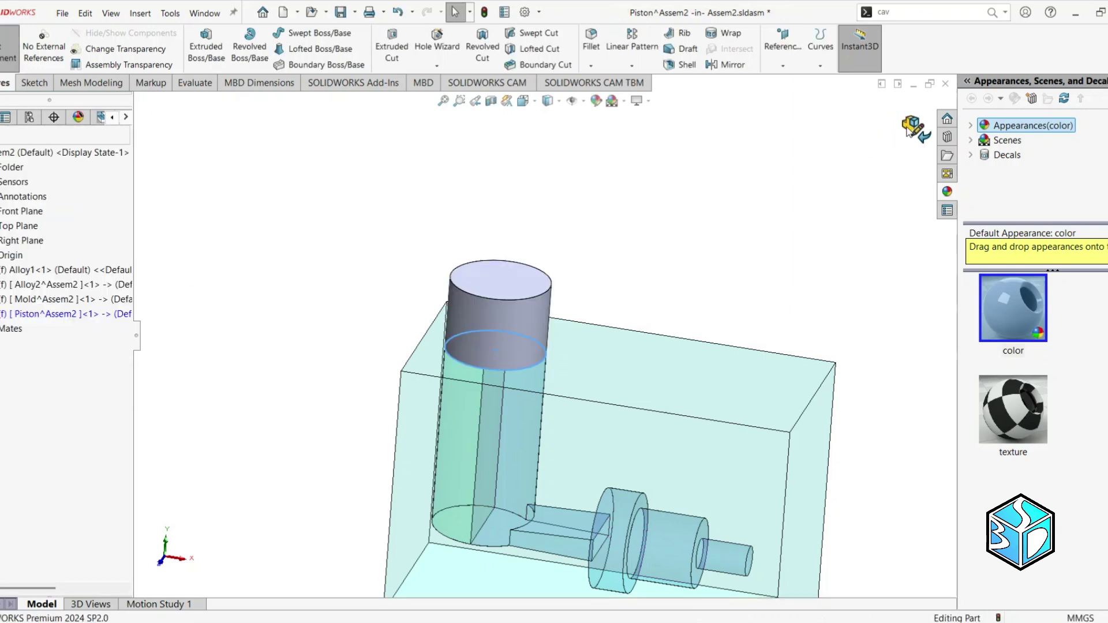
pyautogui.click(914, 127)
pyautogui.hotkey('ctrl', '7')
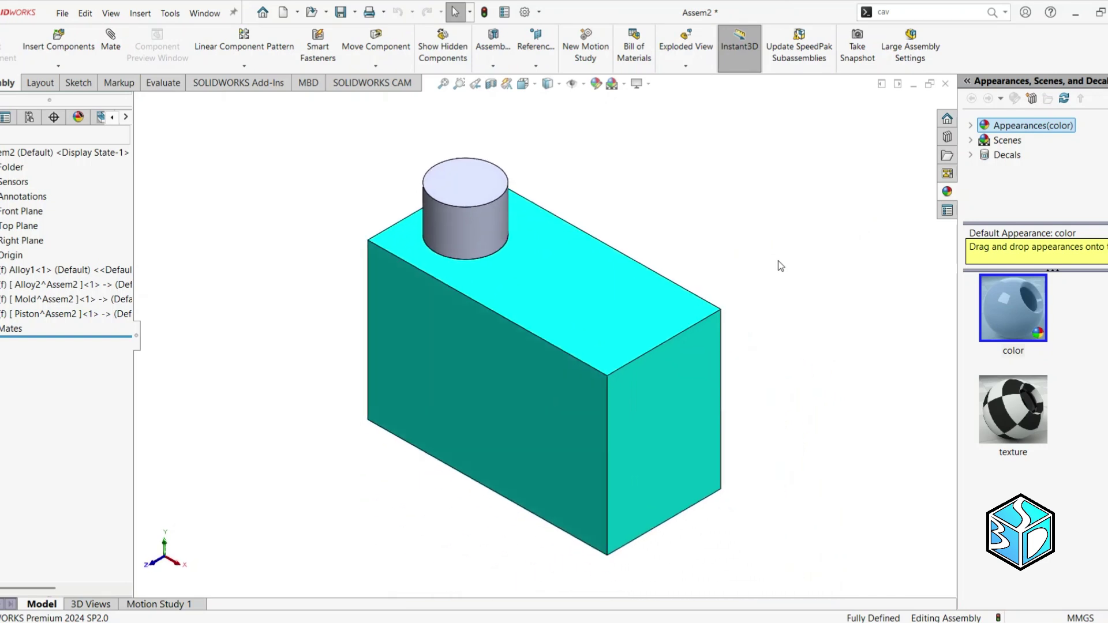